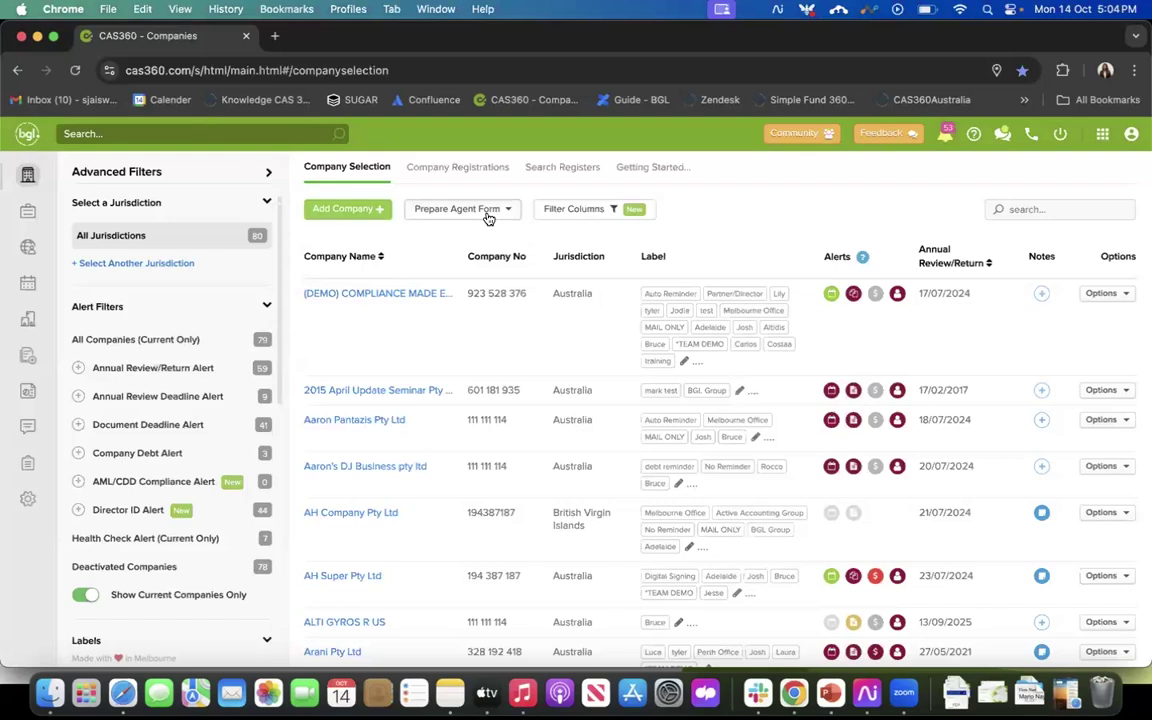
- Start a Form RA04 direct debit request from the agent forms list
left_click(488, 218)
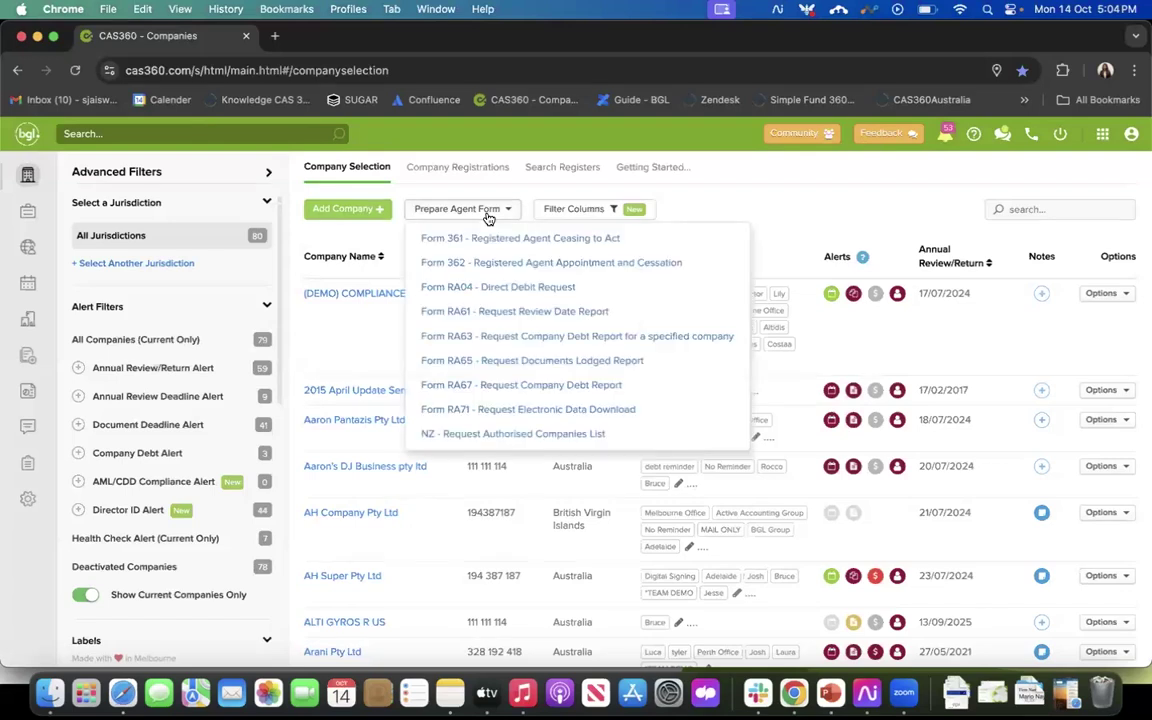
left_click(507, 292)
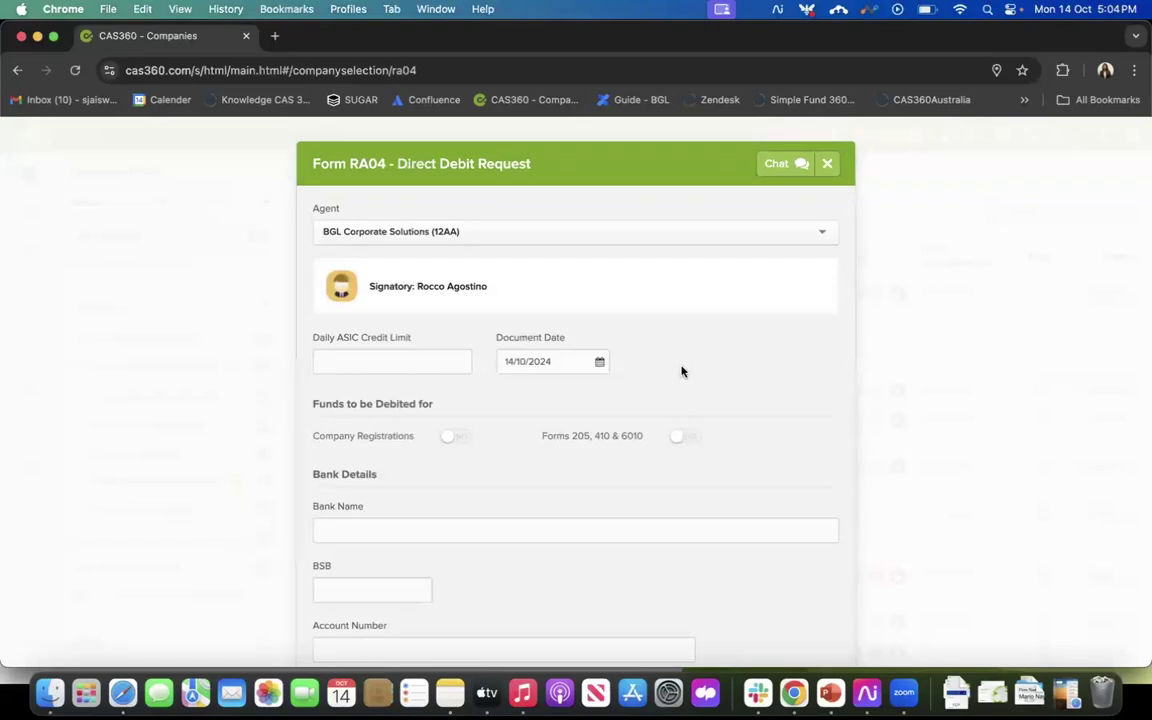
scroll(706, 389, "down", 1)
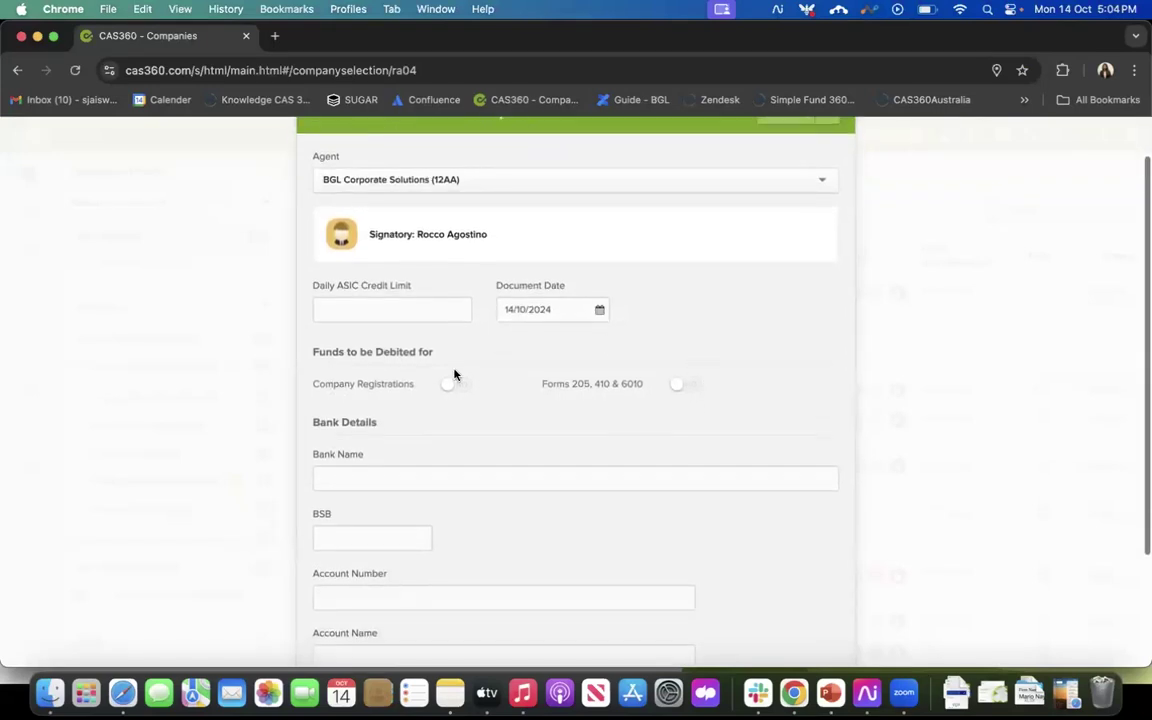
- Set the daily ASIC credit limit to 1000 and have company registration fees debited
left_click(352, 311)
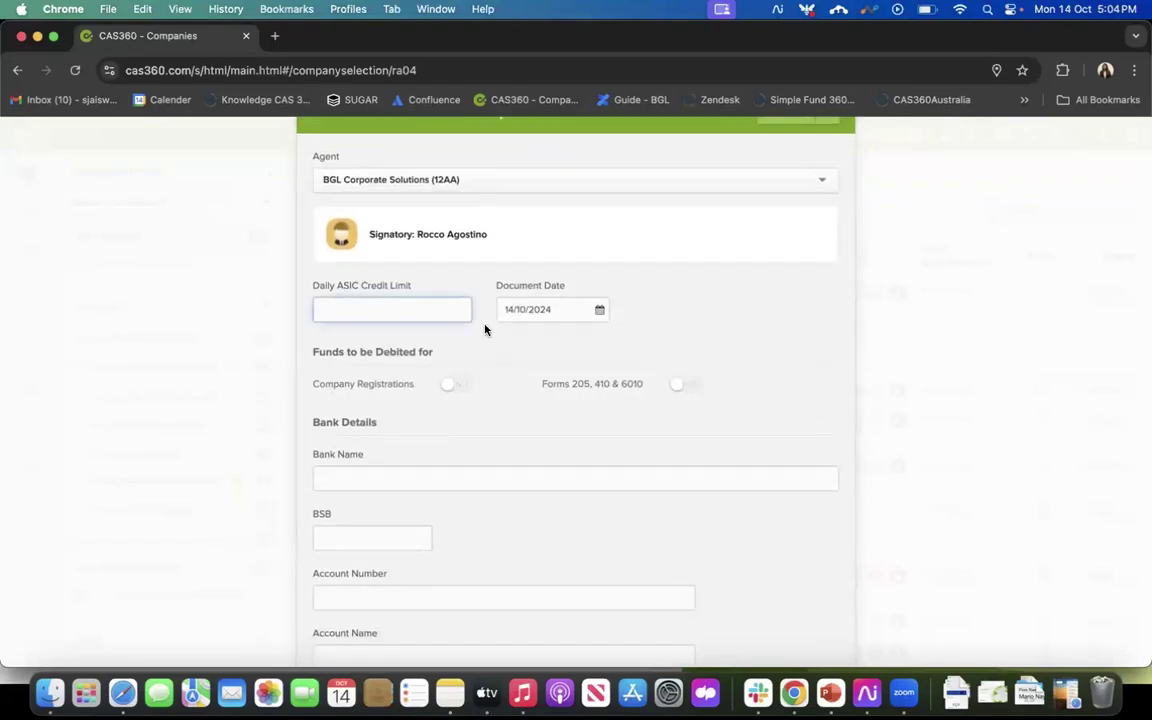
type("1000")
left_click(454, 416)
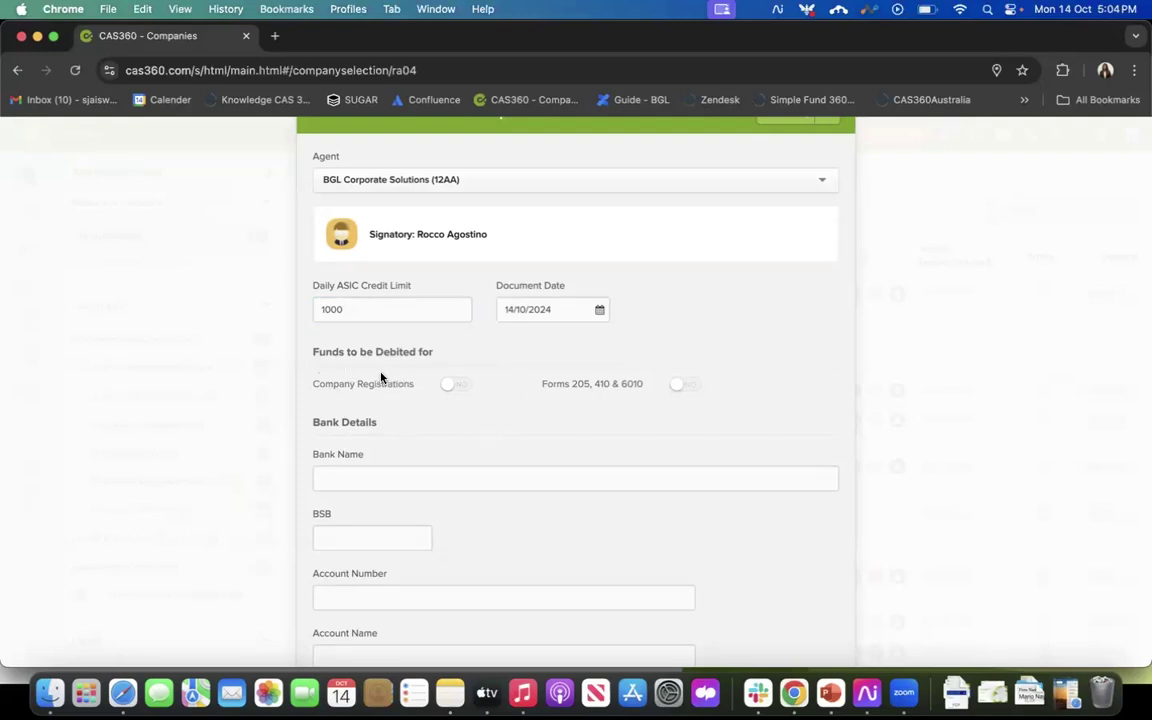
left_click(459, 387)
- Enter bank name ANZ Limited, the BSB, the account number and account name Sejal Limited
scroll(440, 452, "down", 3)
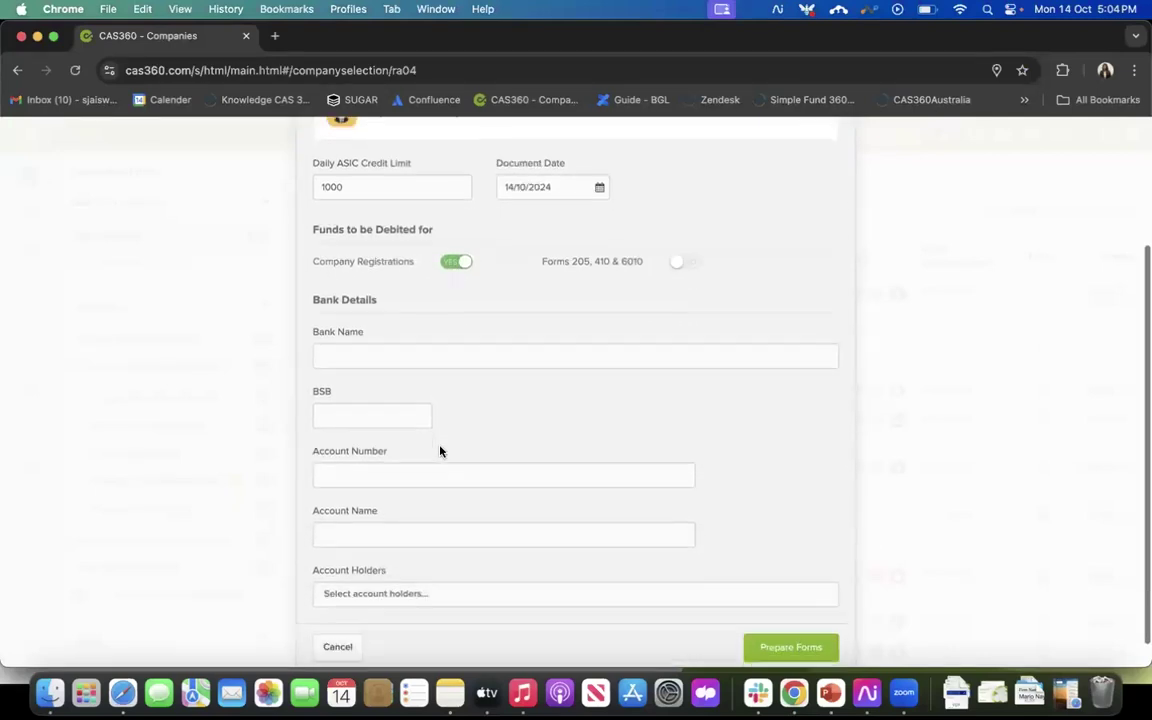
left_click(350, 353)
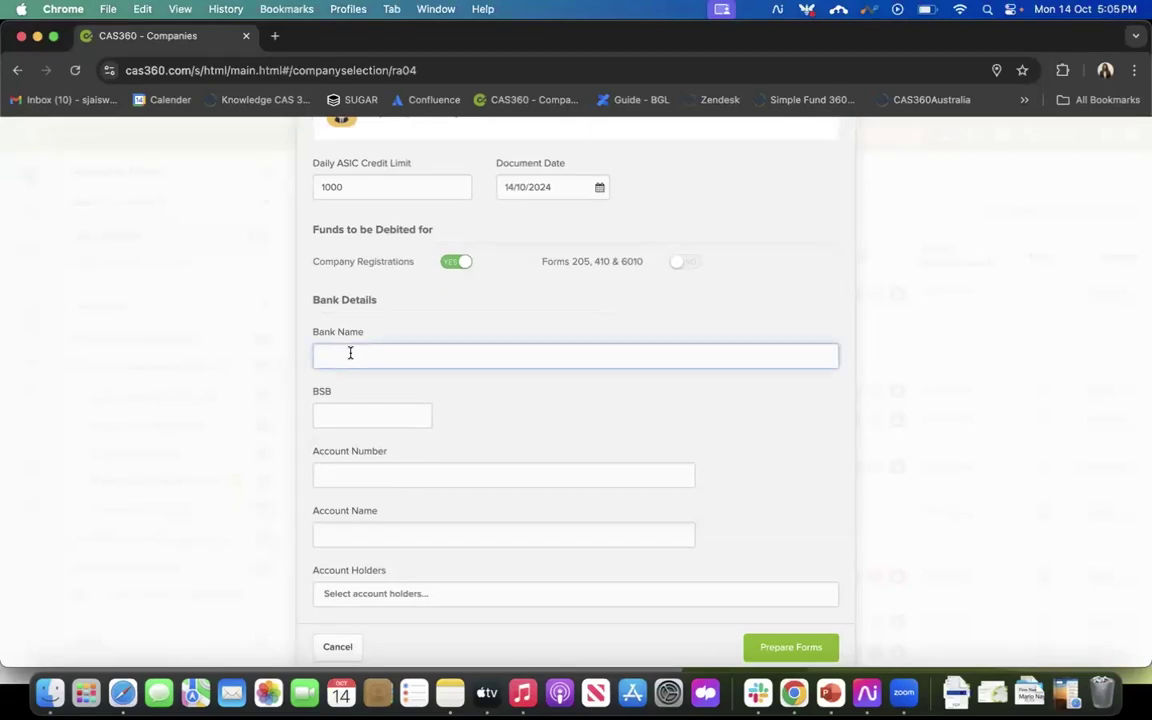
type("ANZ Limited")
left_click(380, 413)
type("143627")
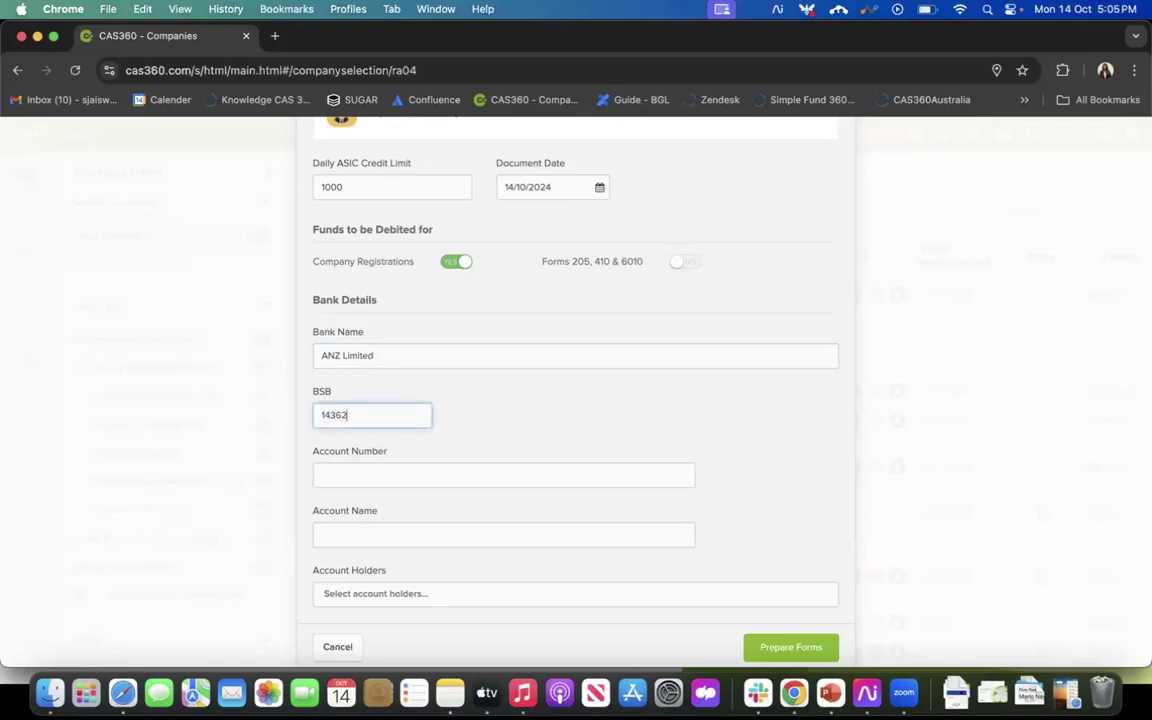
left_click(373, 467)
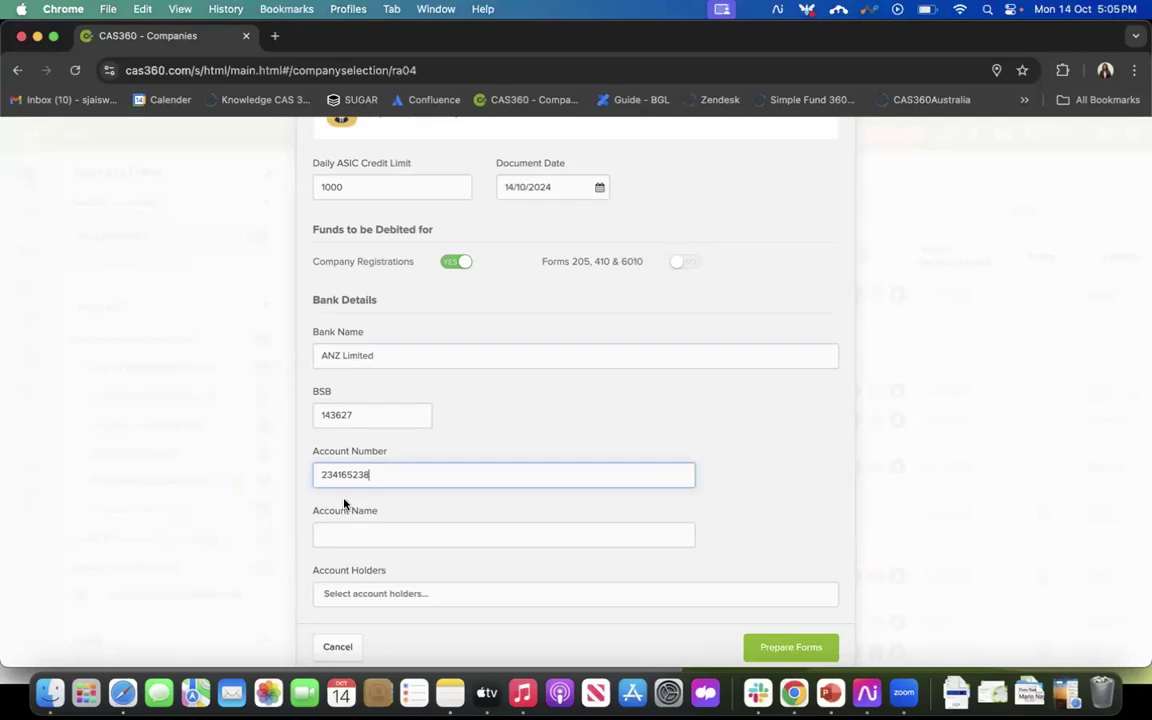
left_click(362, 532)
type("Sejal Lim")
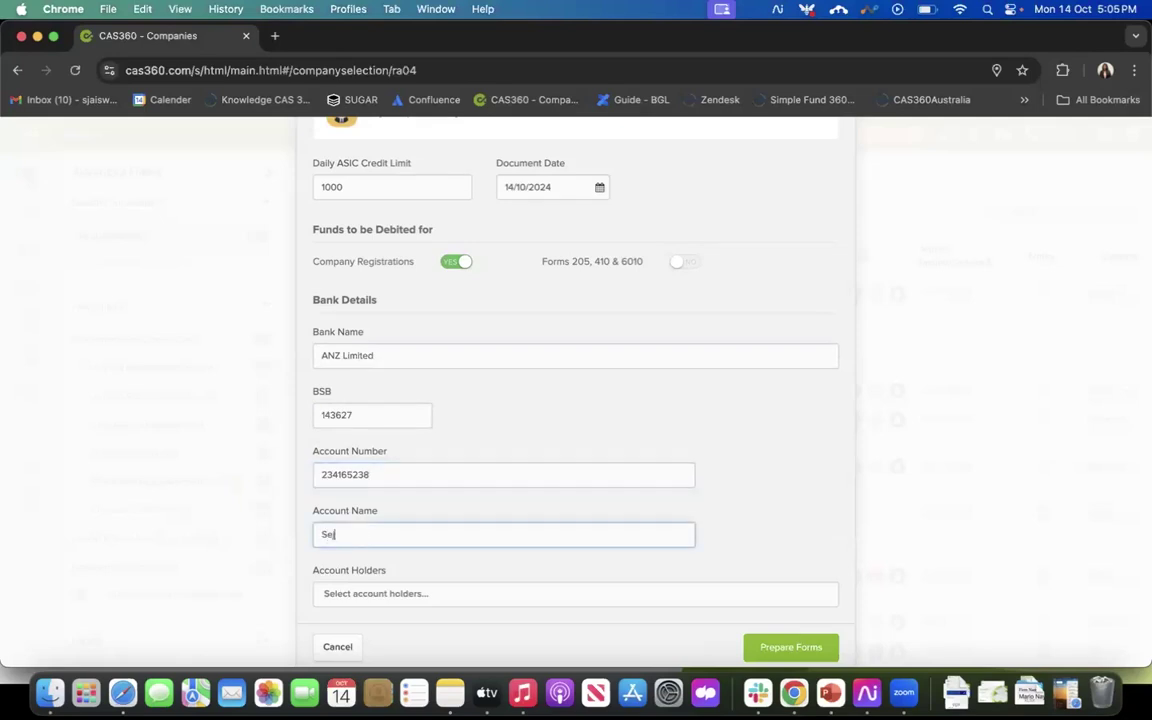
type("ited")
- Add the account holder by selecting the matching contact suggestion
scroll(427, 555, "down", 1)
left_click(403, 570)
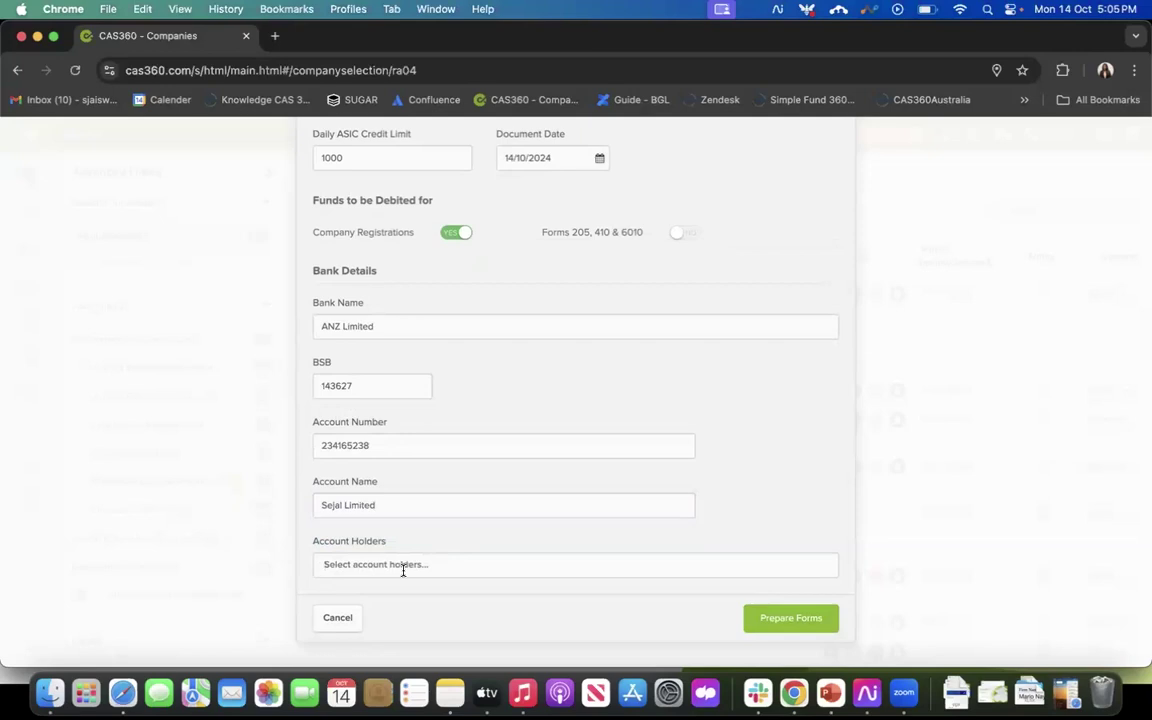
type("ro")
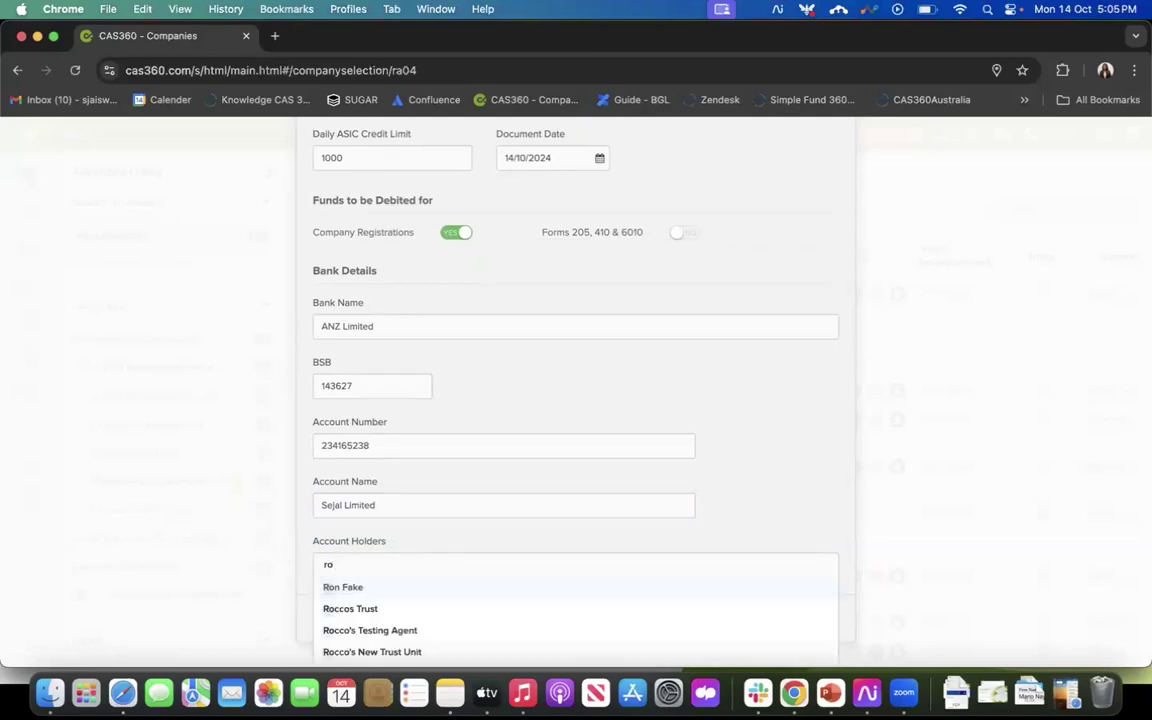
type("sejal")
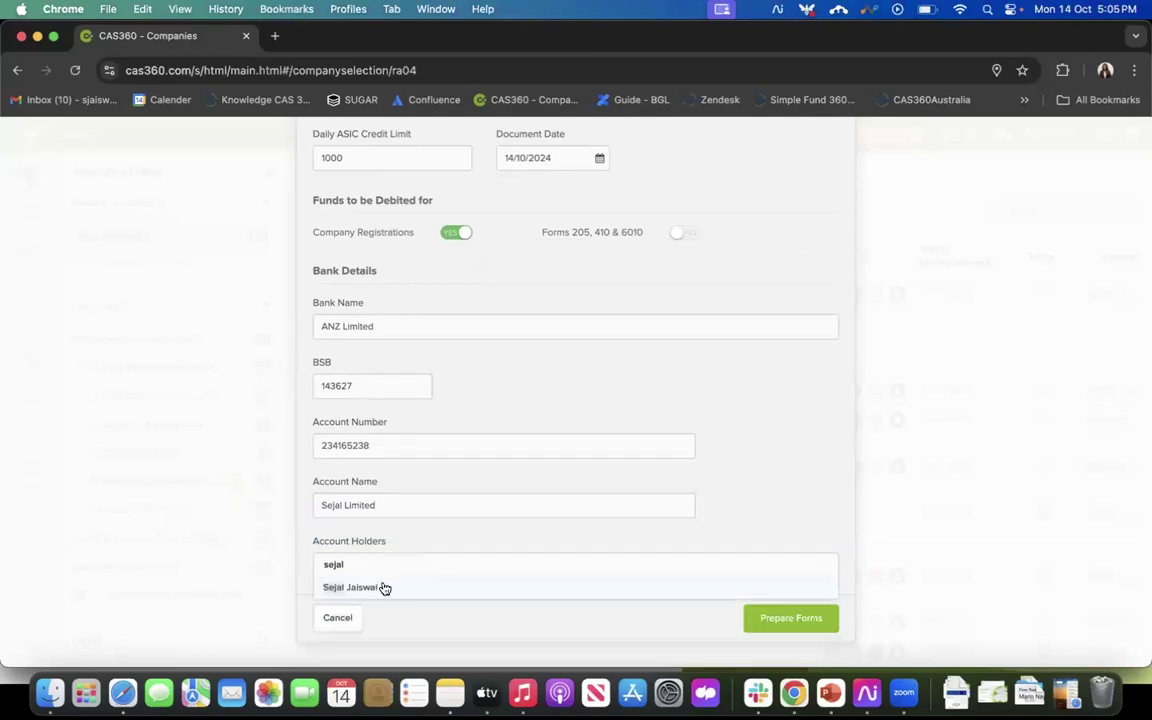
left_click(386, 586)
left_click(730, 498)
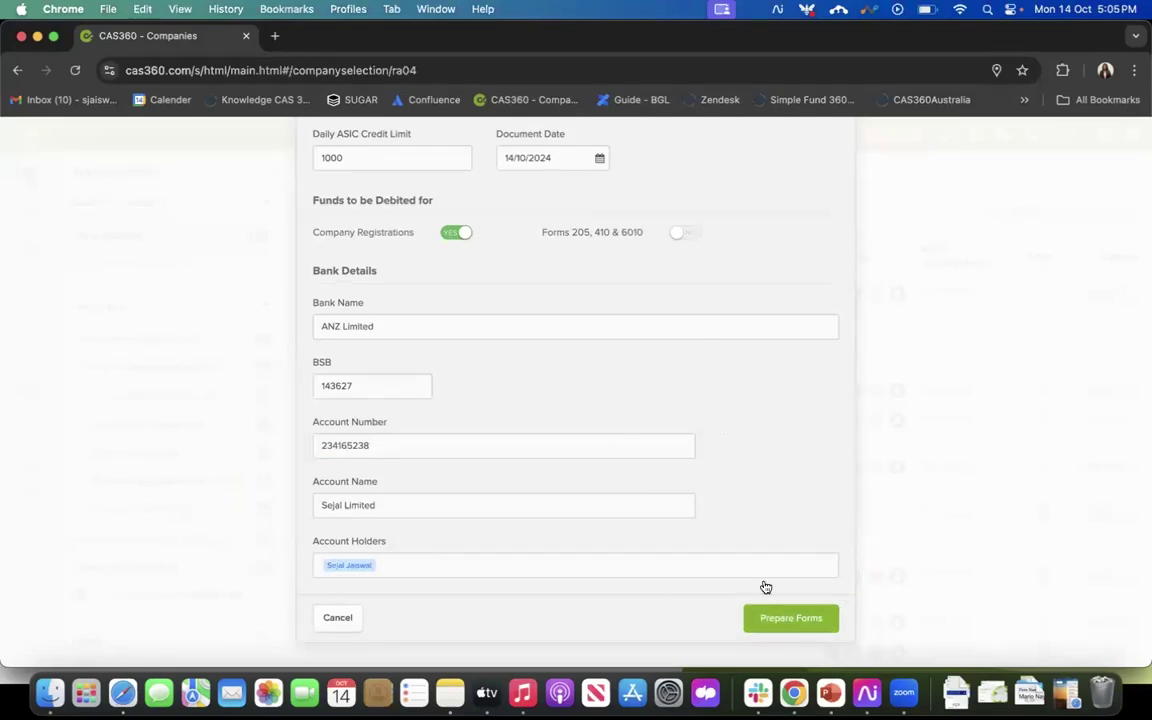
- Generate the RA04 form and open the Form RA04 Direct debit request PDF in a new tab
left_click(808, 620)
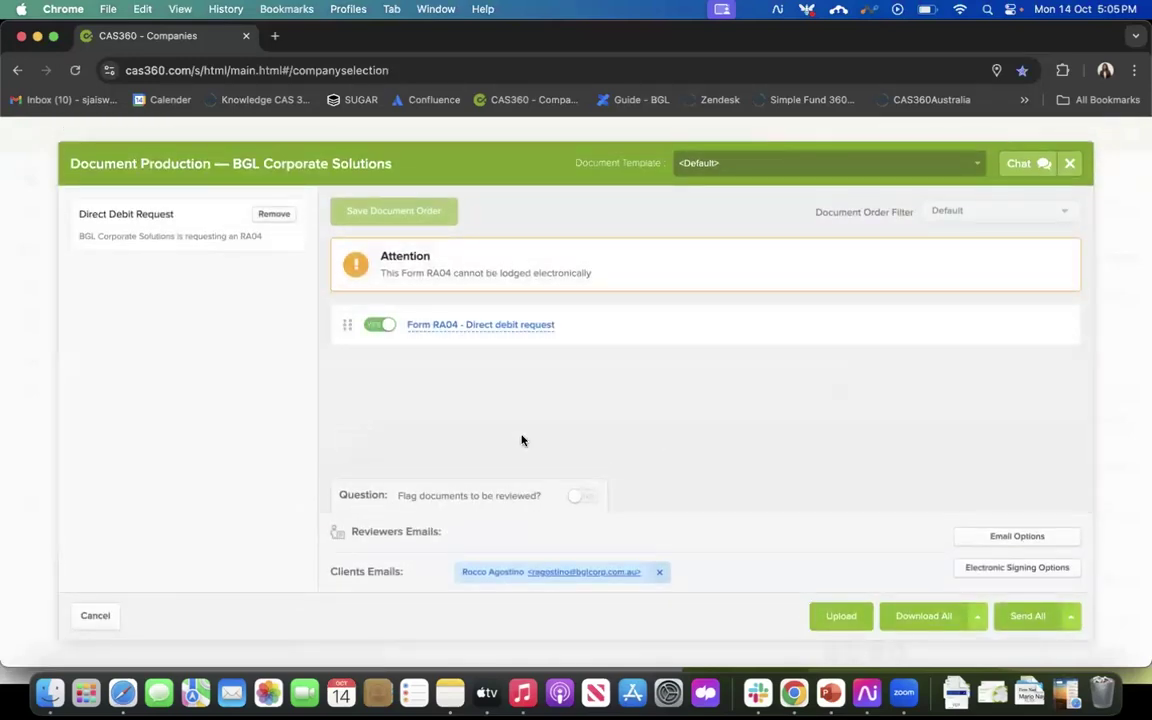
left_click(488, 326)
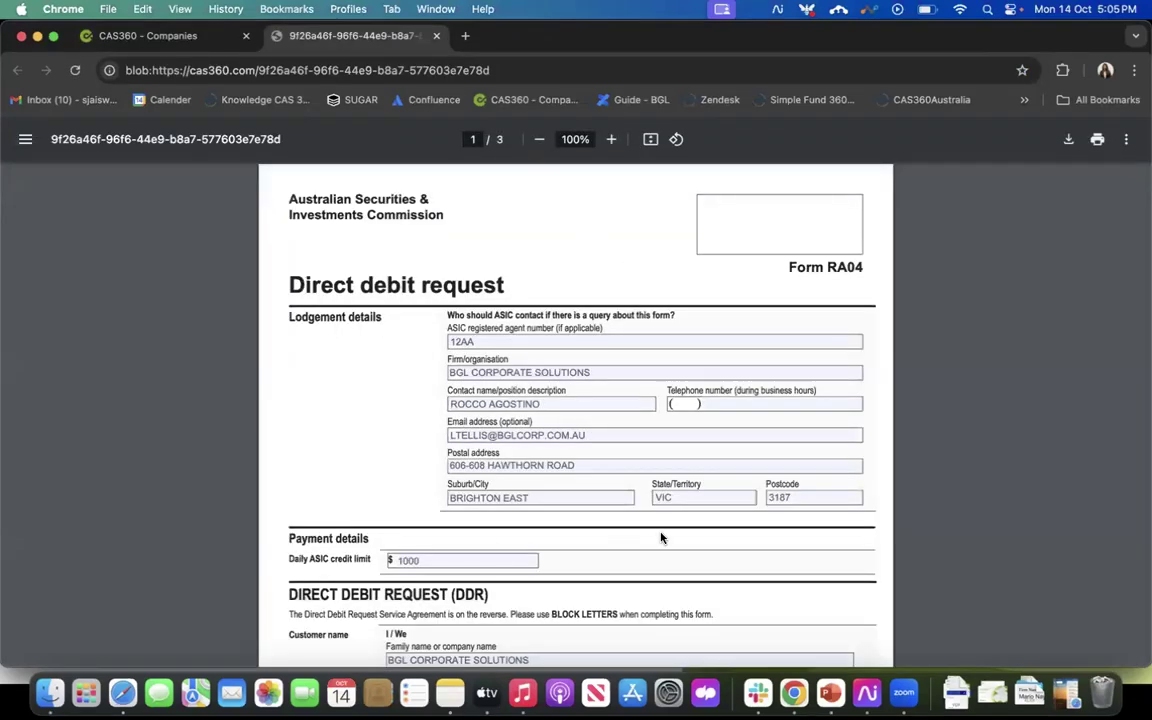
- Review pages 1–3 of the RA04 PDF, then return to the CAS360 - Companies tab
scroll(660, 538, "down", 5)
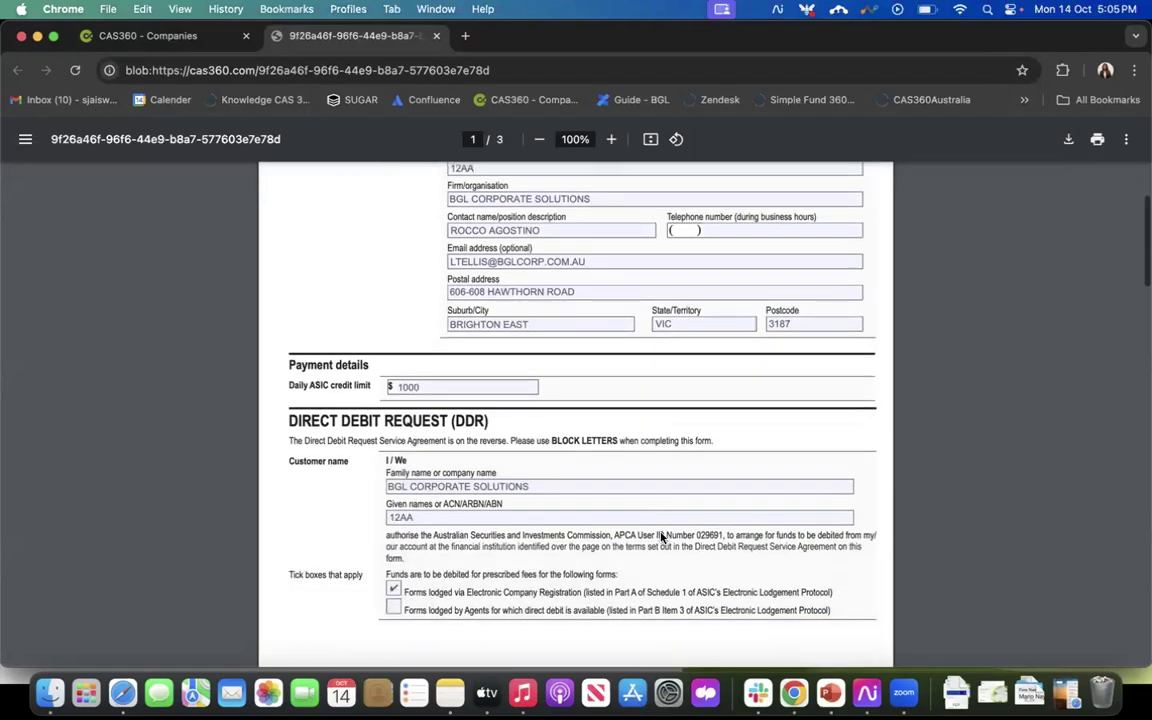
scroll(660, 538, "down", 11)
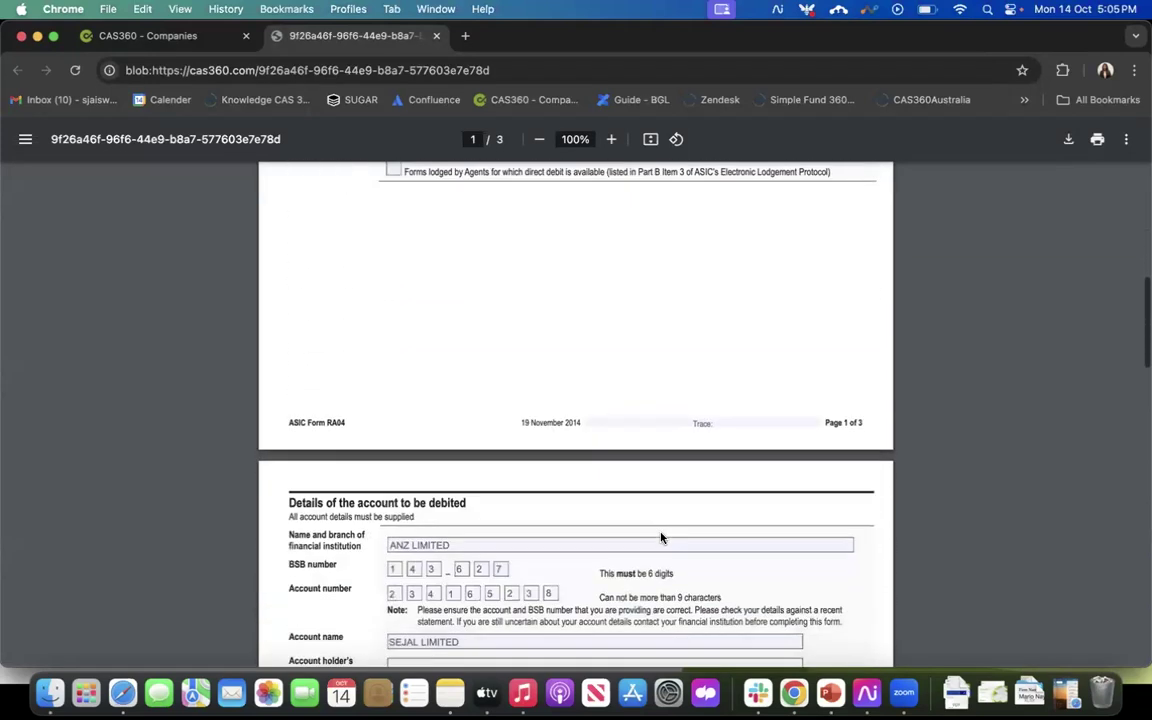
scroll(660, 538, "down", 13)
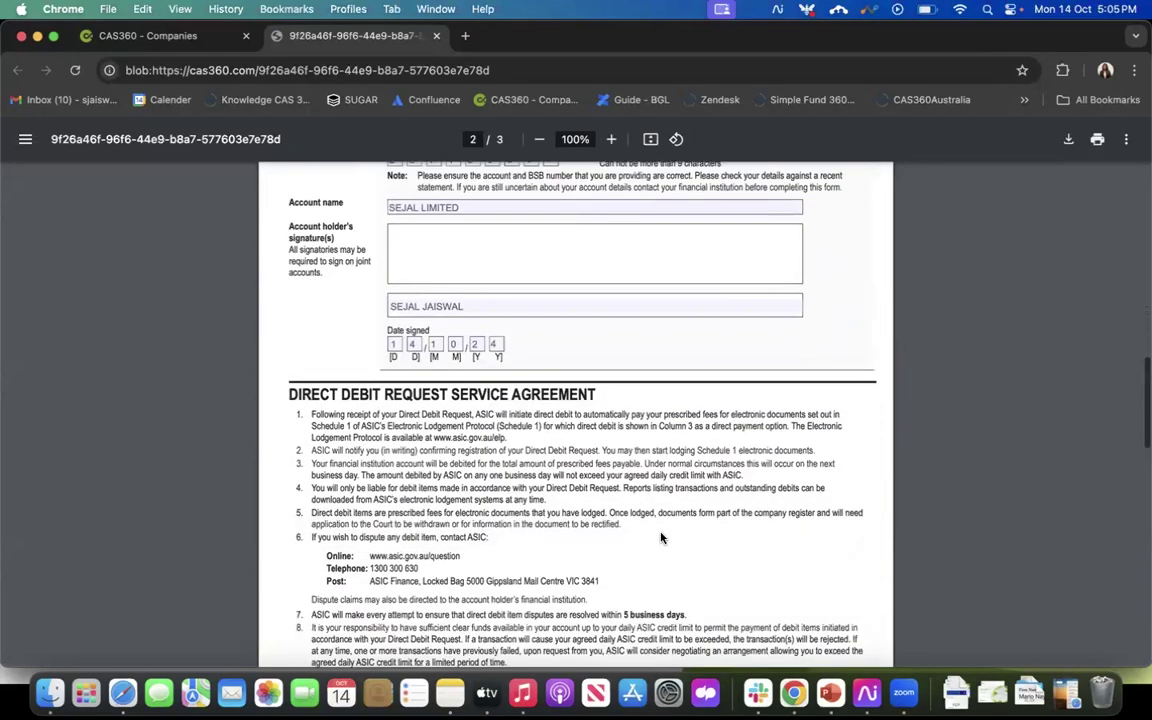
scroll(660, 538, "down", 12)
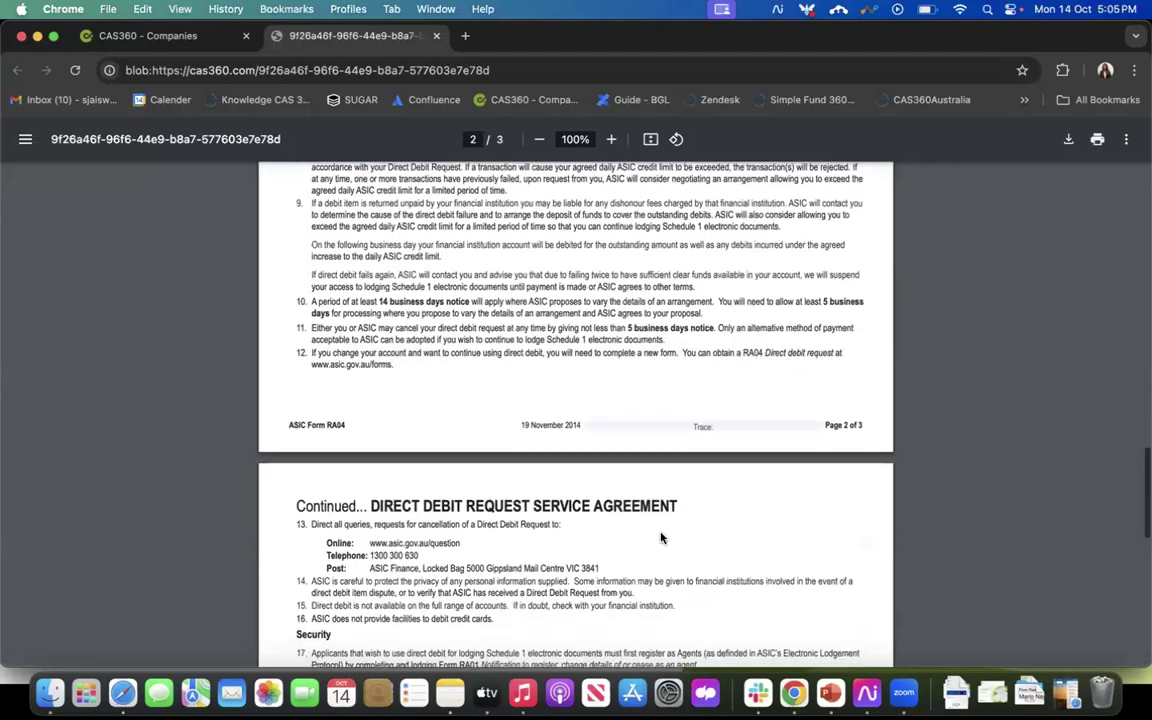
scroll(660, 538, "down", 8)
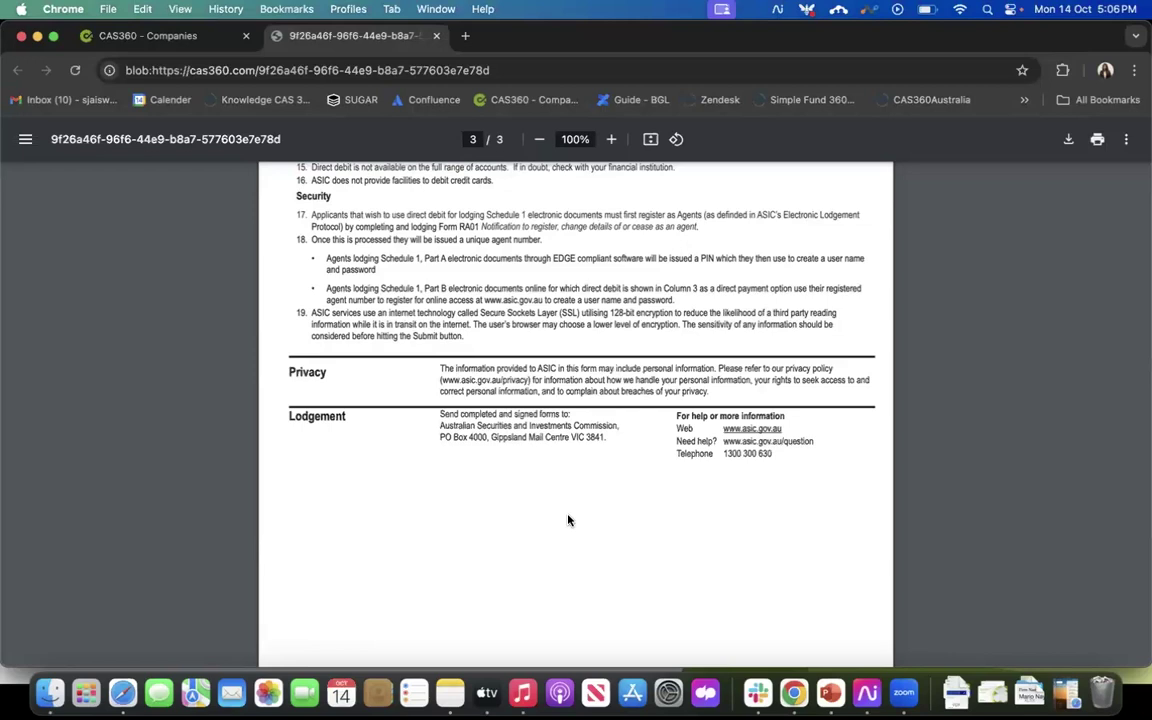
scroll(568, 520, "down", 2)
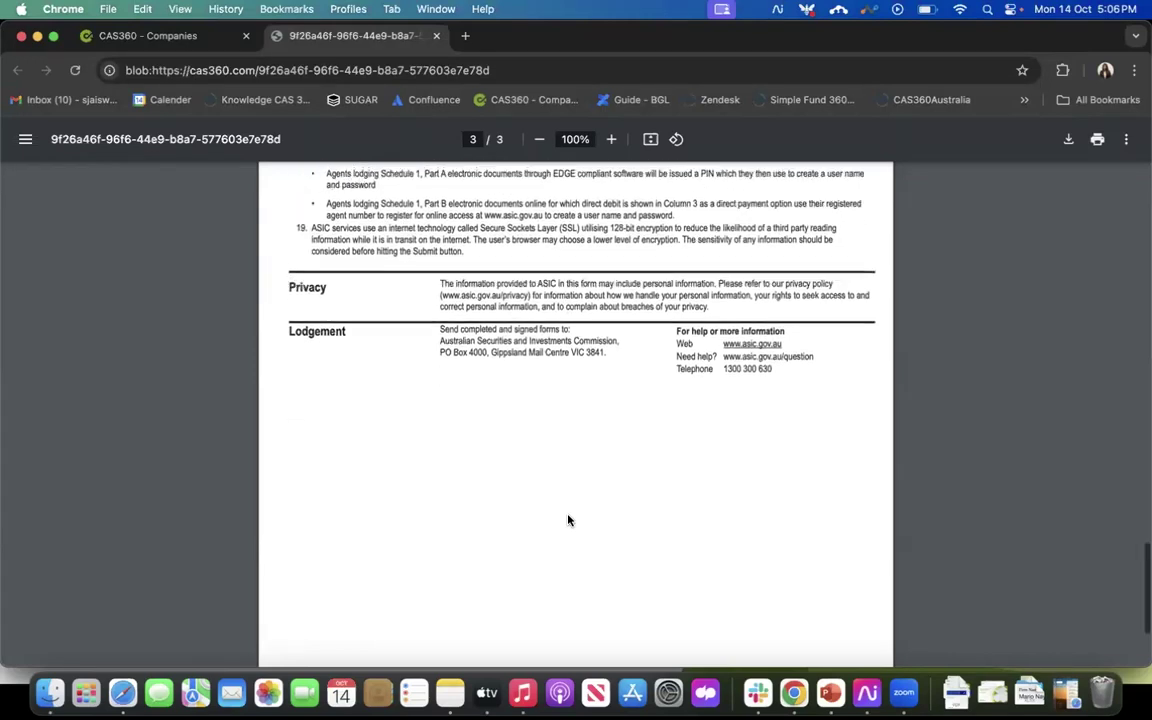
scroll(568, 520, "up", 3)
scroll(568, 520, "up", 10)
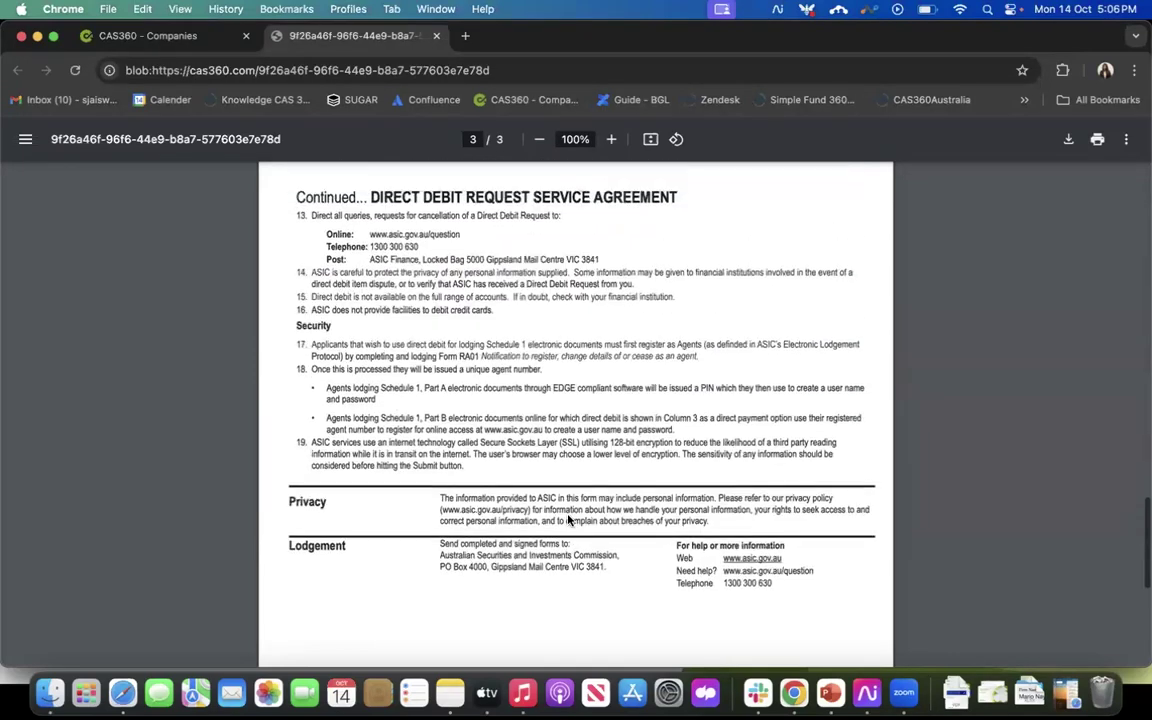
scroll(568, 520, "up", 15)
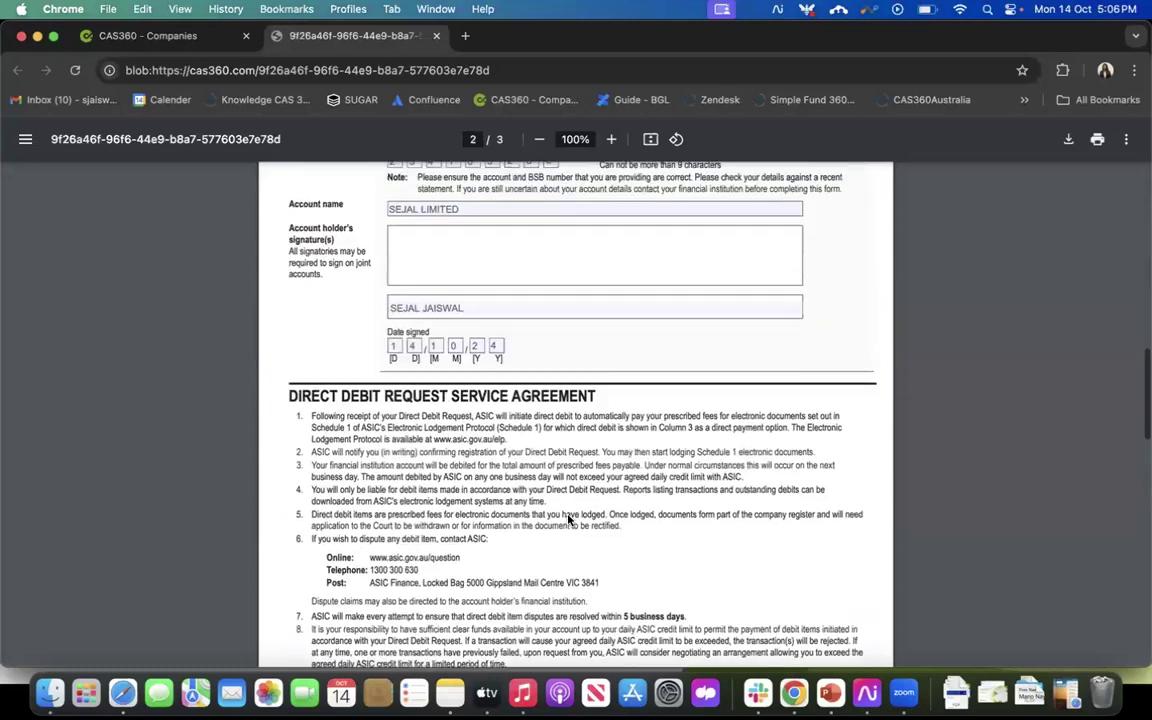
scroll(568, 520, "up", 3)
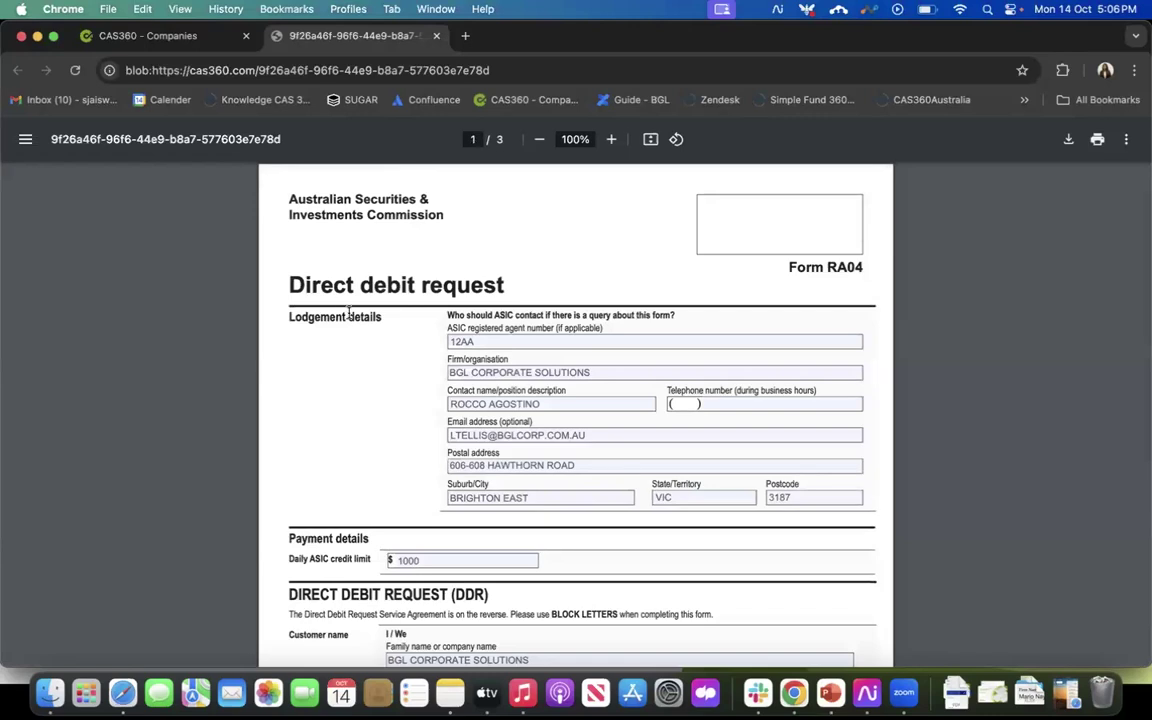
left_click(159, 38)
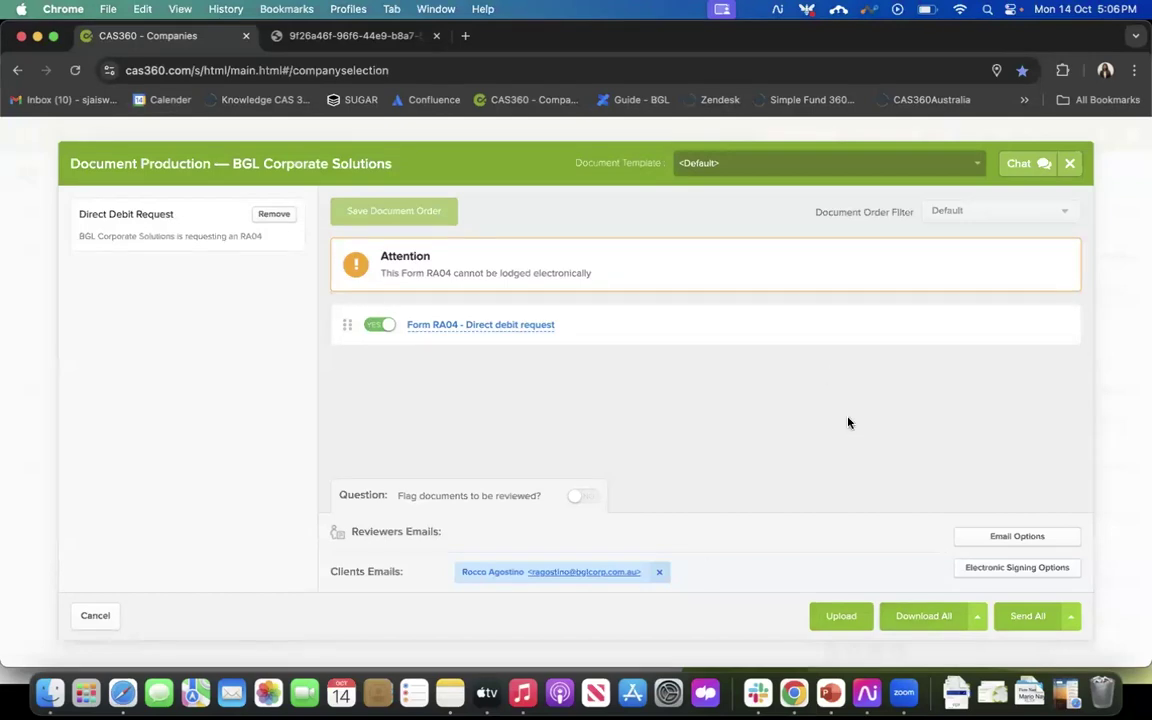
- Close Document Production and switch to the Company Registrations list
left_click(1070, 165)
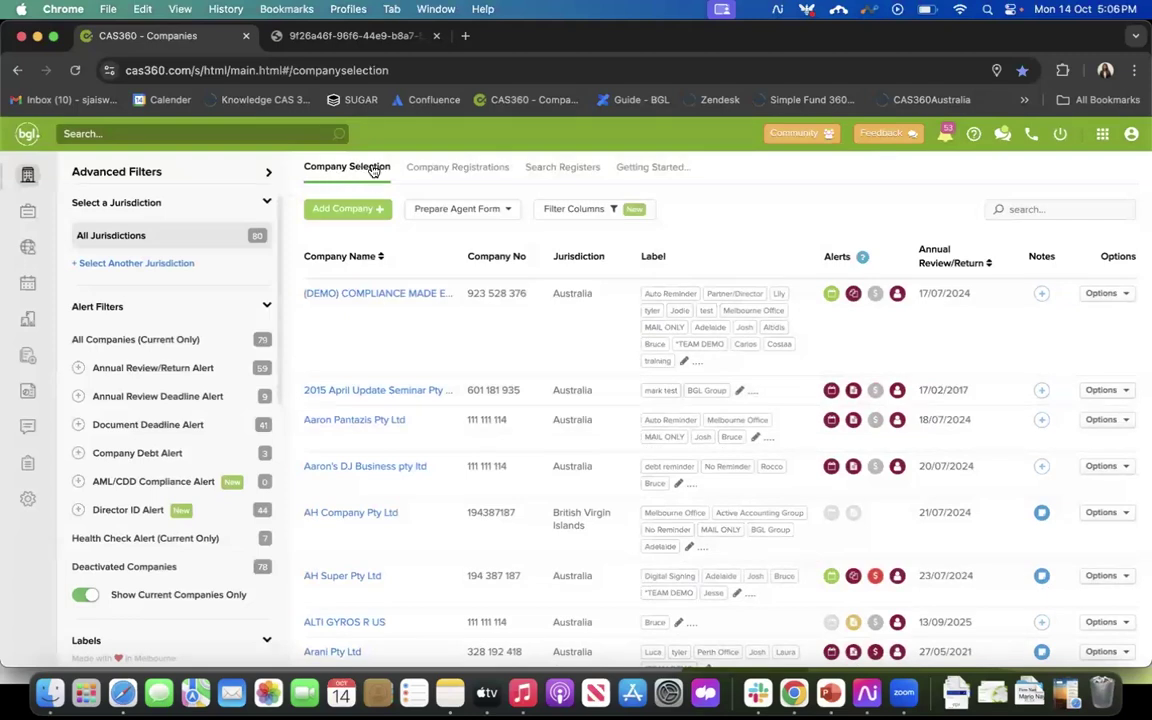
left_click(441, 172)
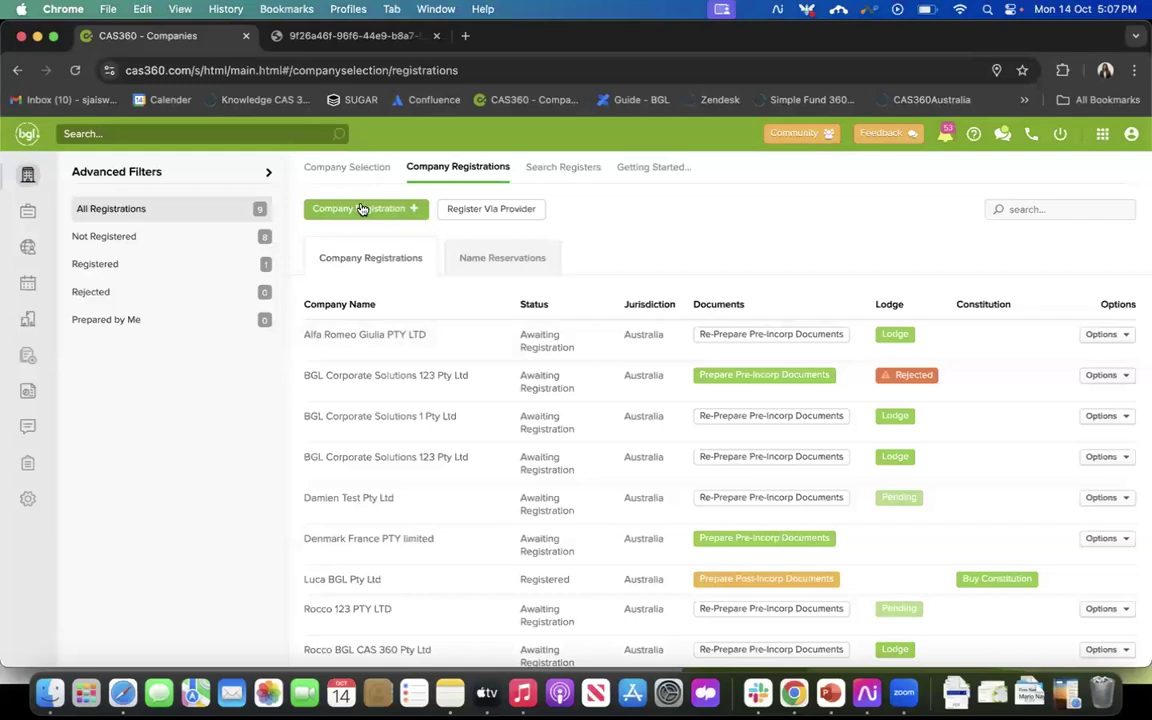
- Begin a new company registration with Australia as the jurisdiction and continue to its form
left_click(362, 208)
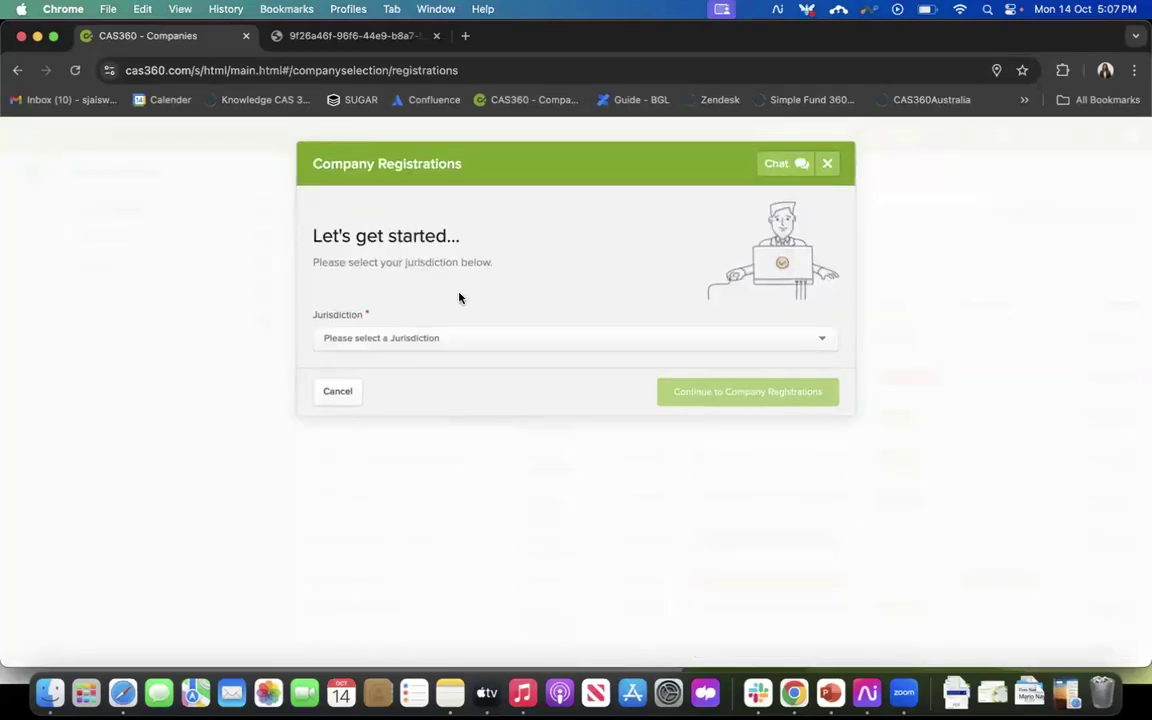
left_click(401, 338)
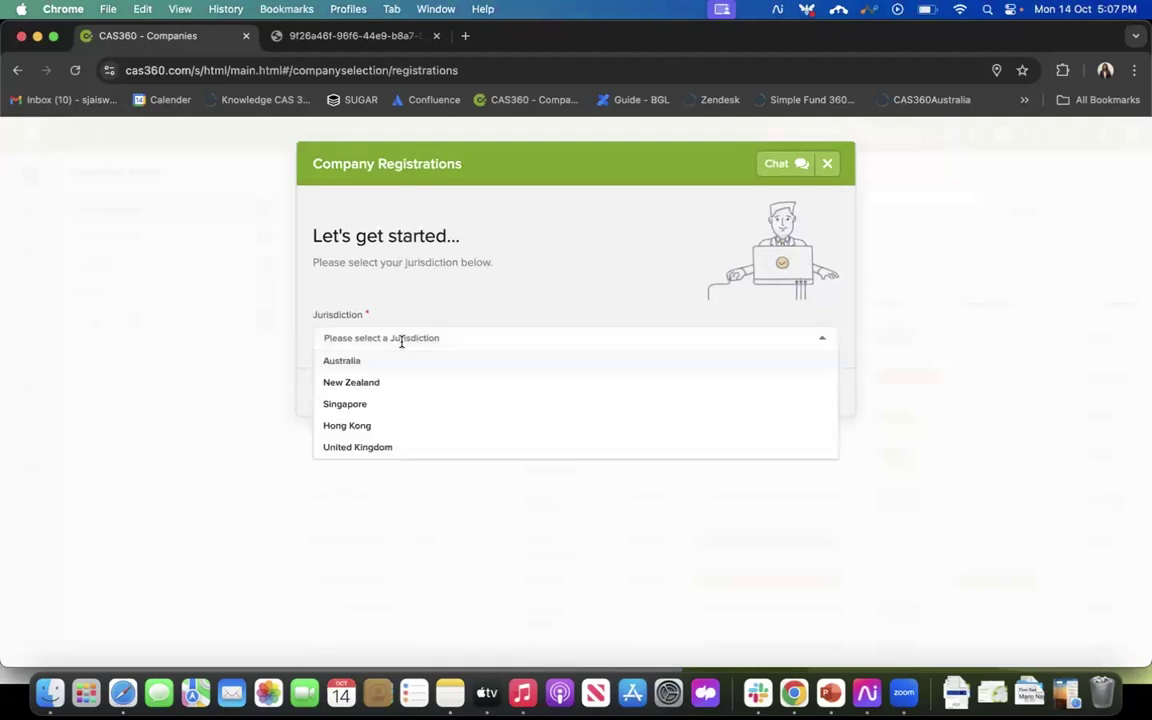
left_click(337, 363)
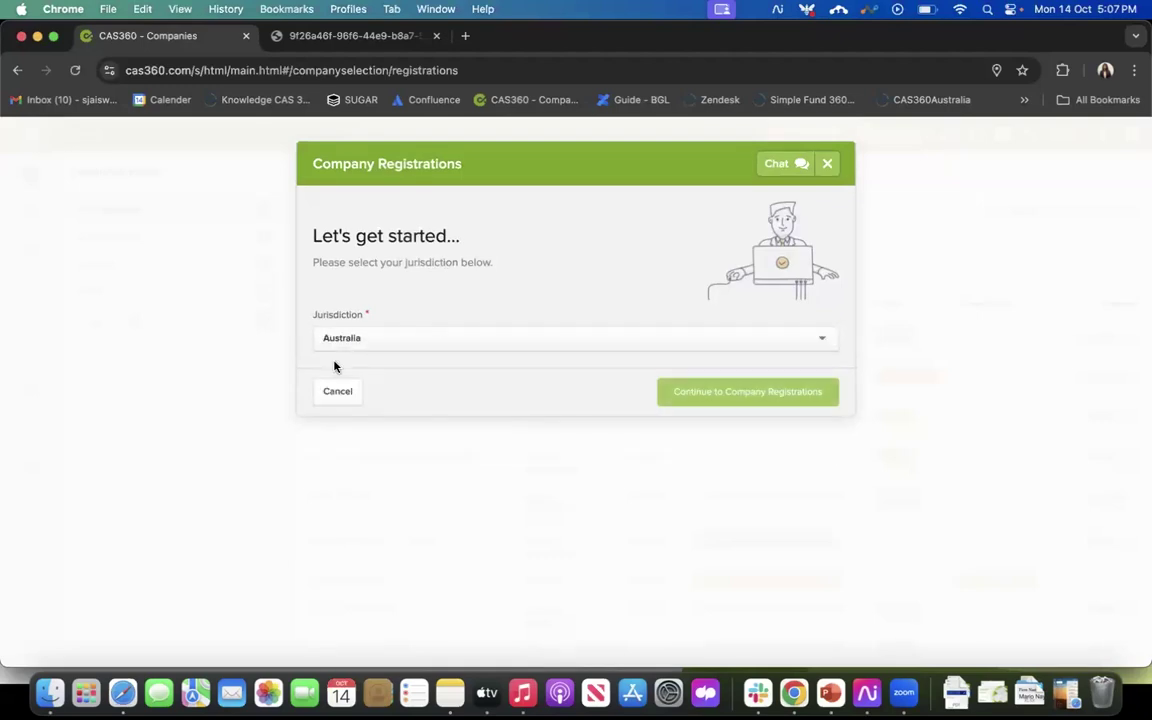
left_click(720, 395)
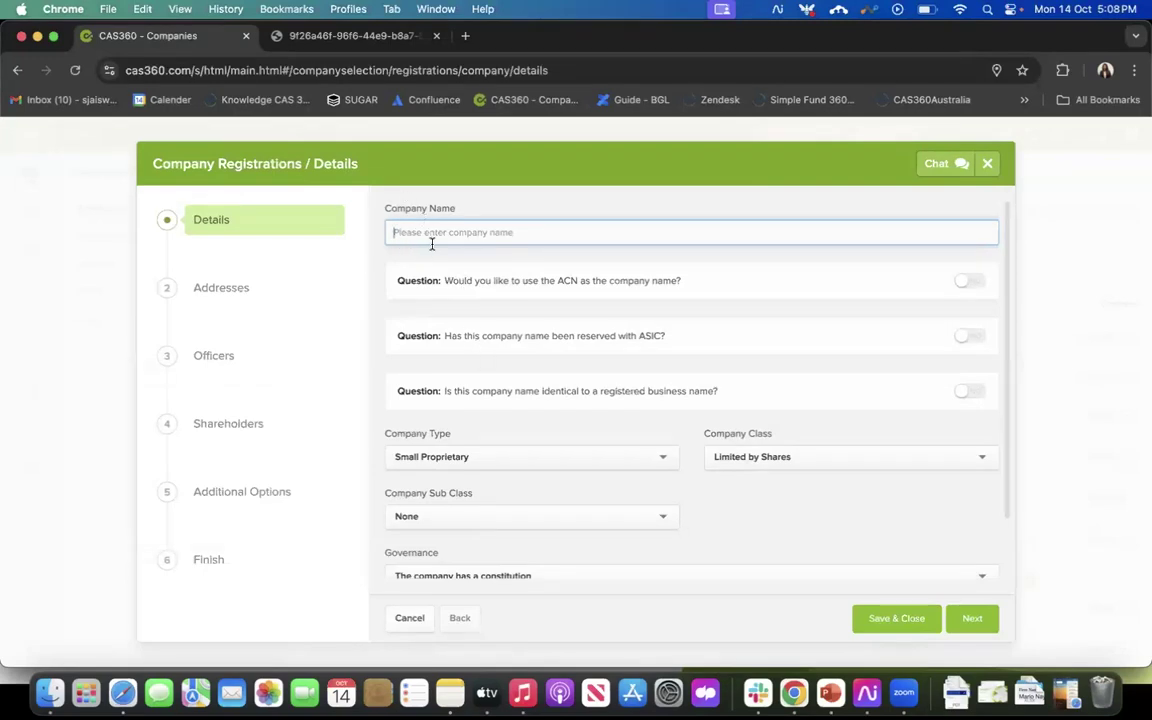
- Enter 'Sejal PTY Limited' as the proposed company name
type("Sejal")
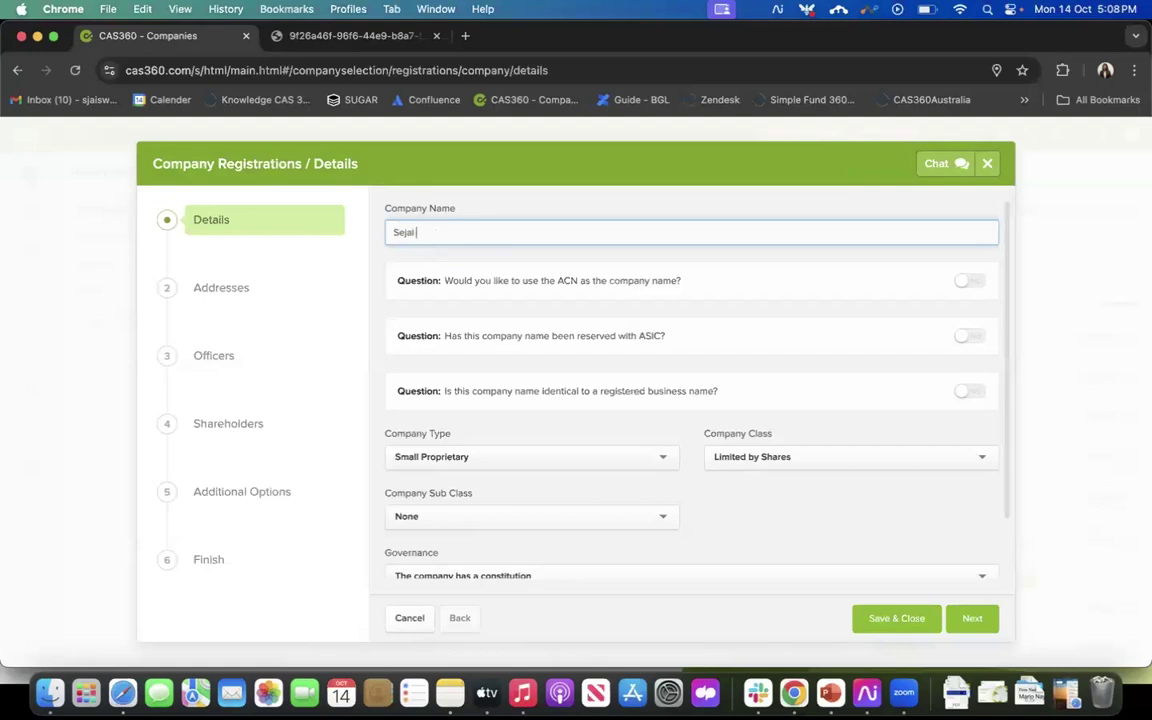
type(" PTY Limited")
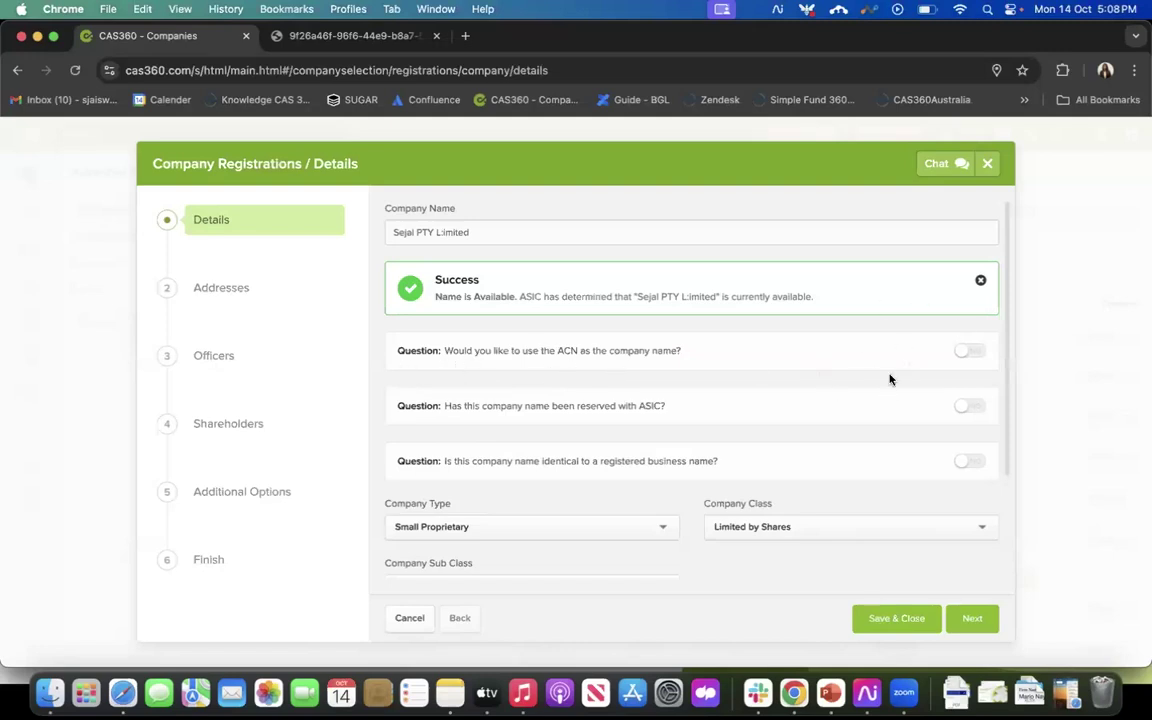
- Keep the proposed company name rather than using the ACN as the name
left_click(970, 352)
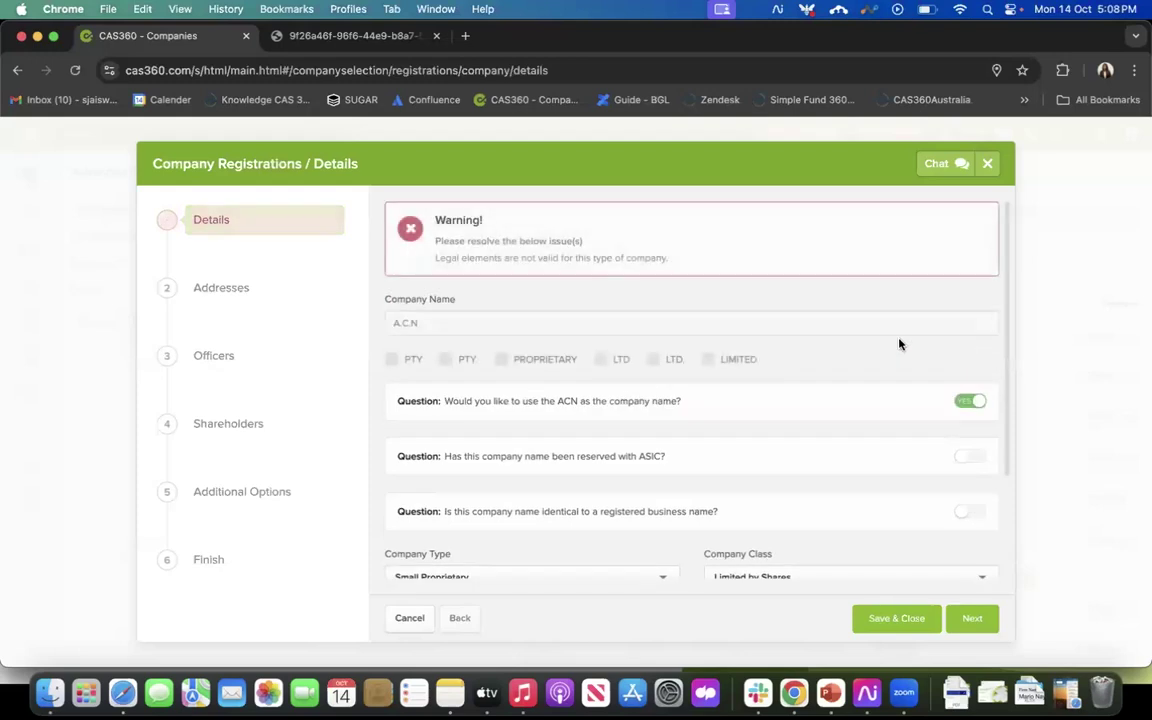
left_click(422, 321)
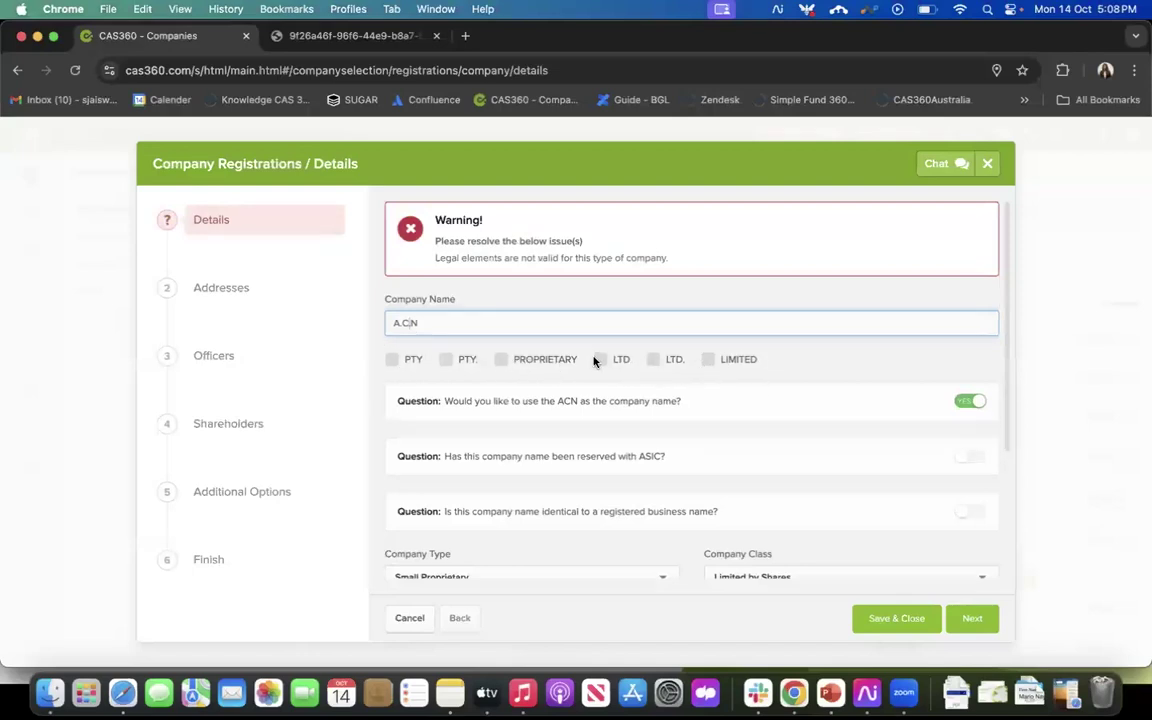
left_click(967, 402)
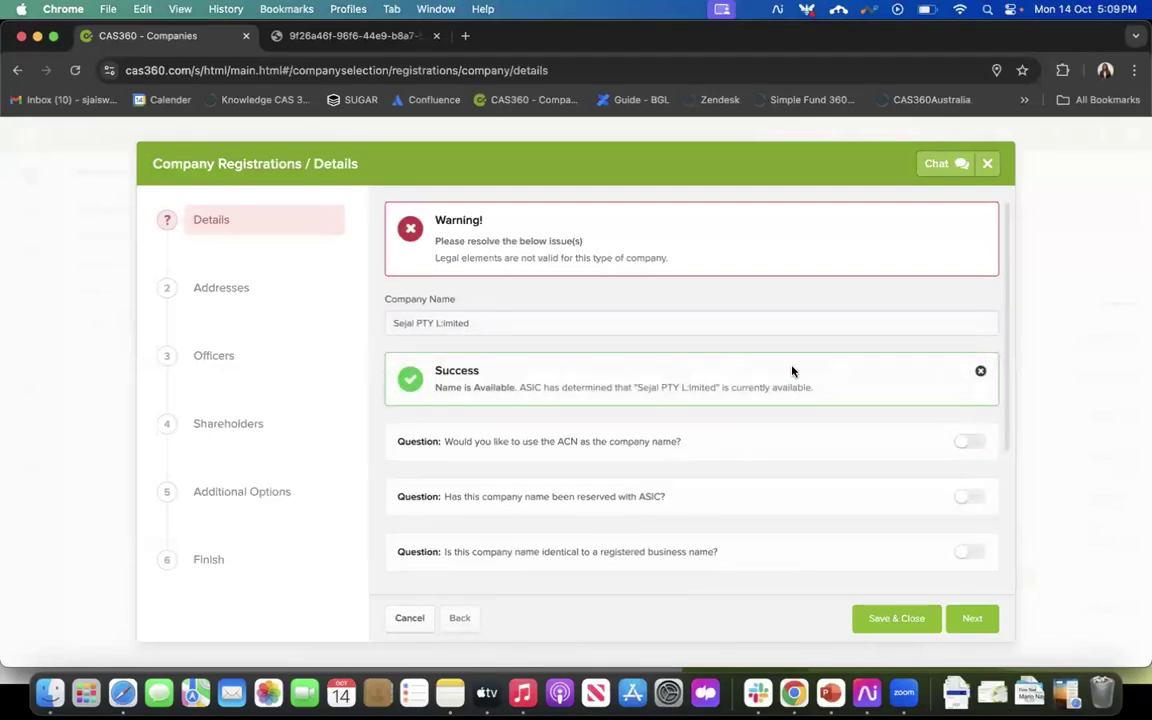
- Answer no to both the ASIC-reserved name and registered business name questions
scroll(792, 371, "down", 3)
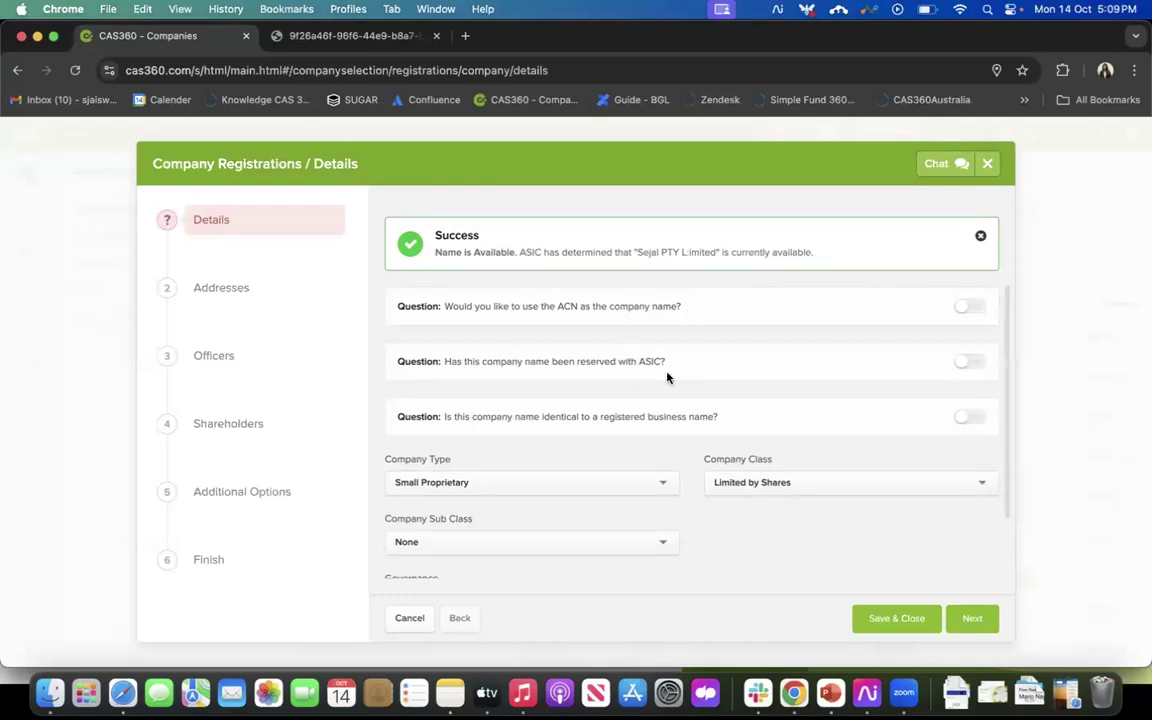
left_click(967, 363)
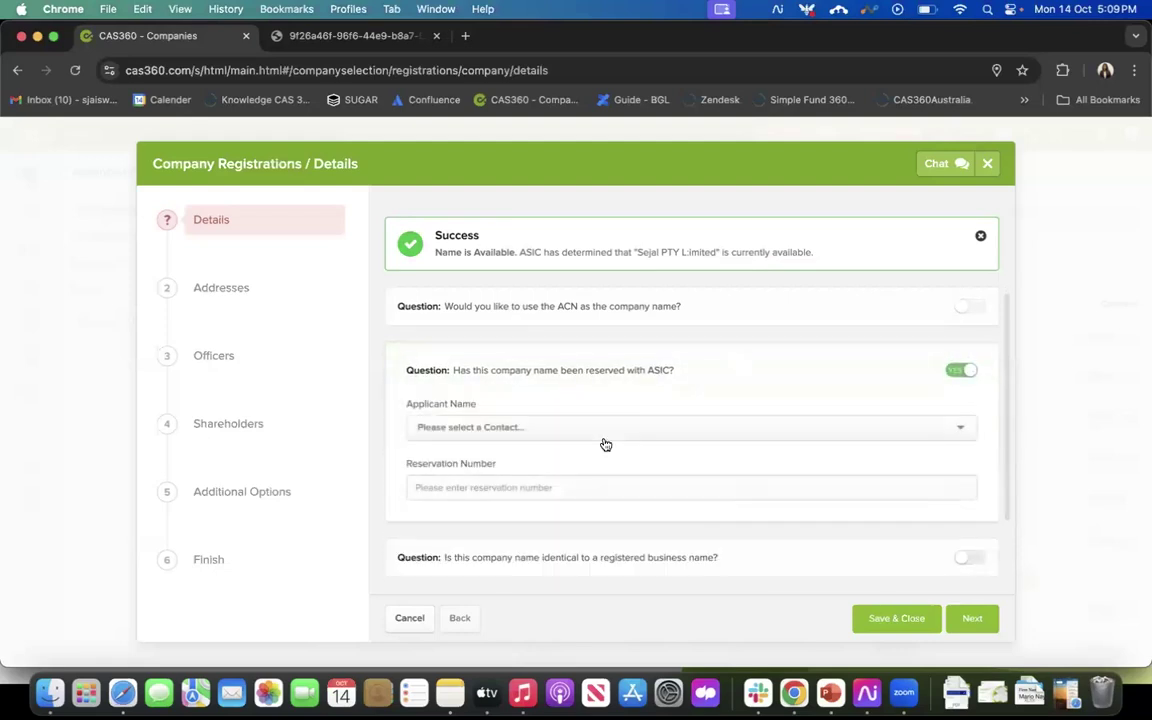
left_click(498, 426)
left_click(520, 410)
left_click(960, 370)
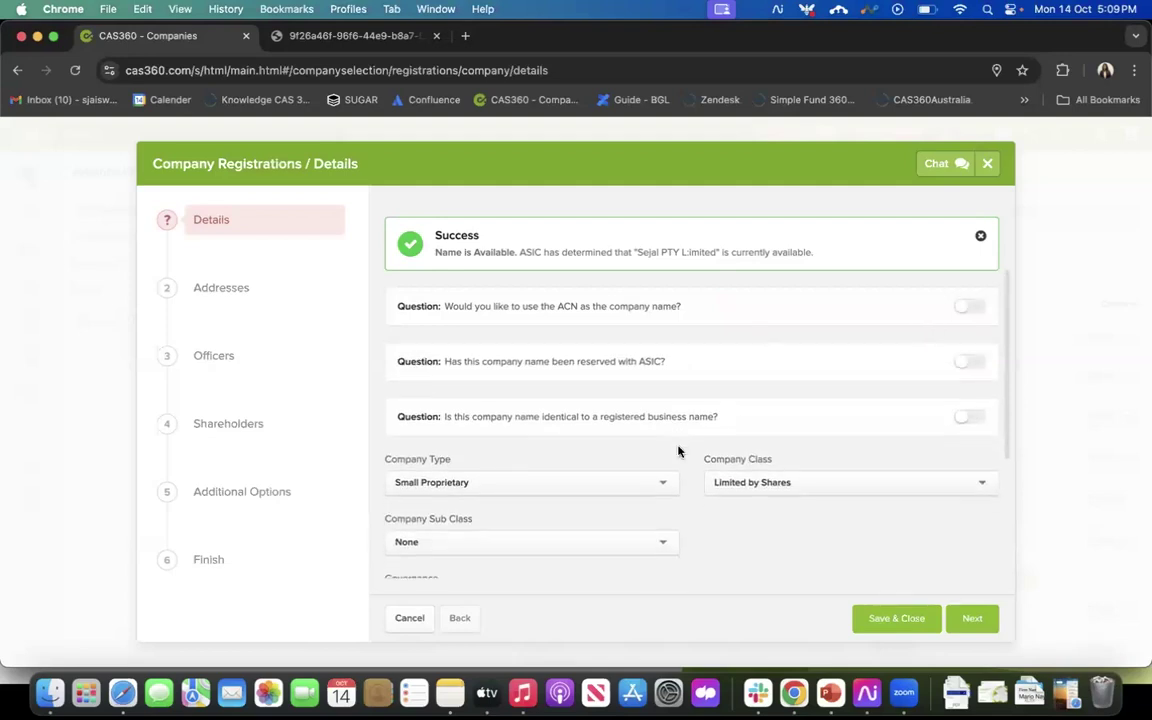
scroll(679, 453, "down", 2)
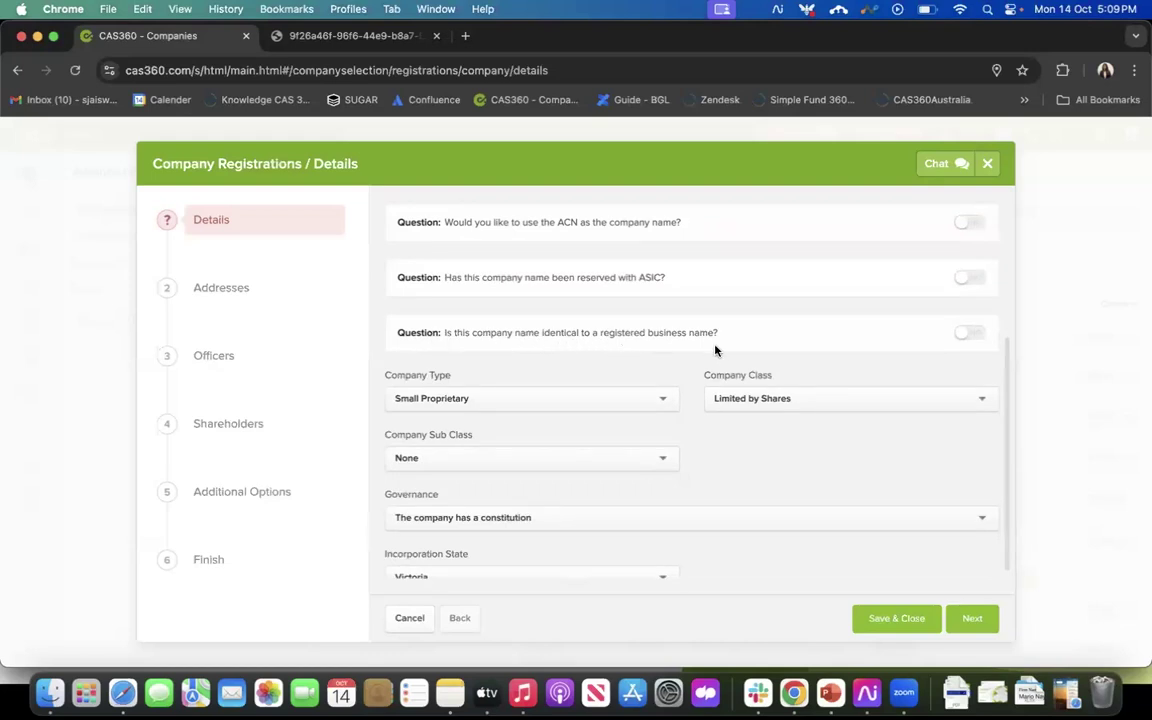
left_click(970, 334)
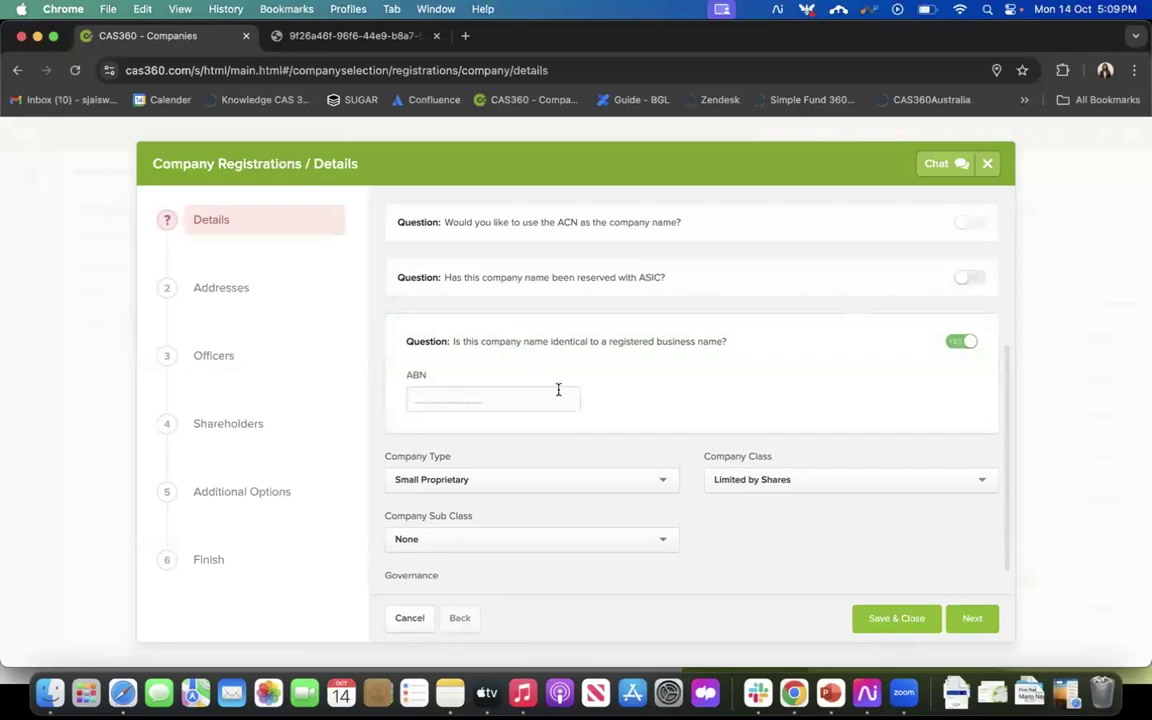
left_click(958, 344)
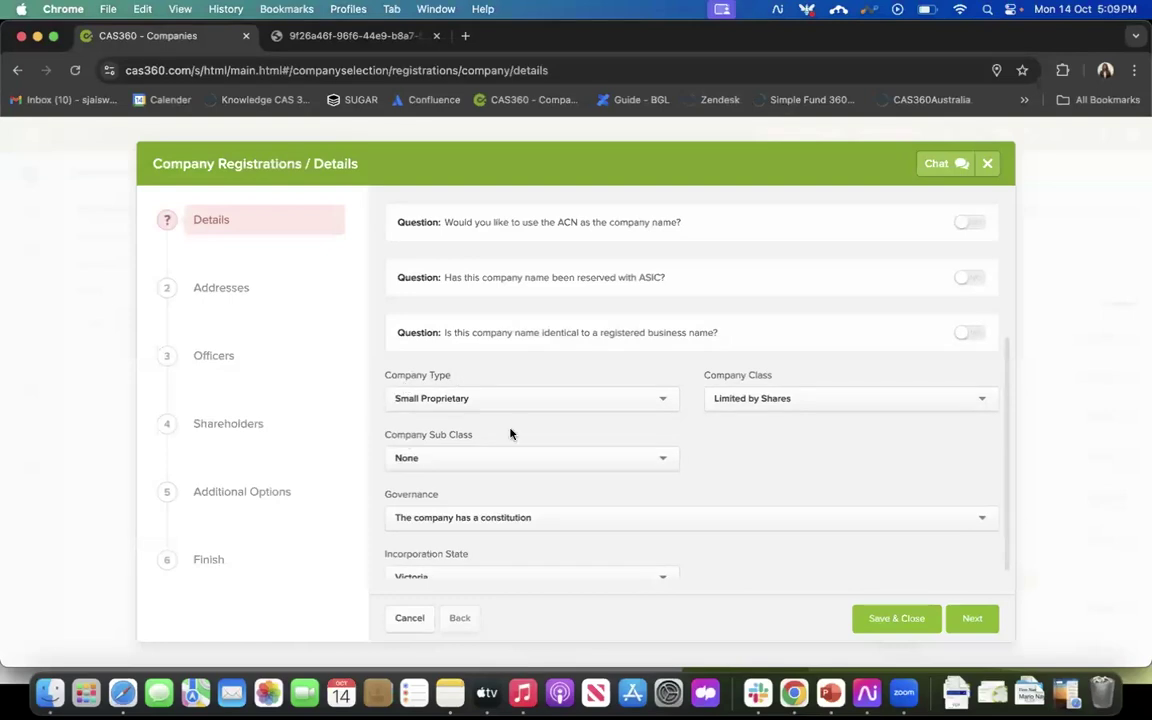
left_click(443, 398)
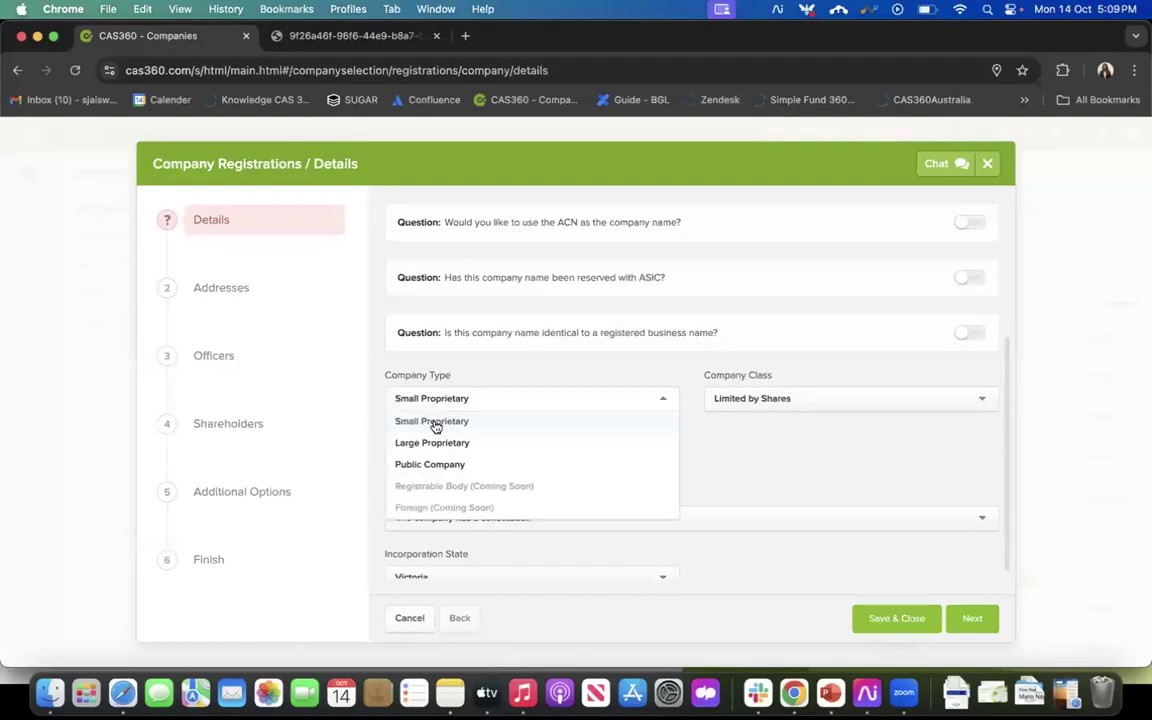
left_click(500, 399)
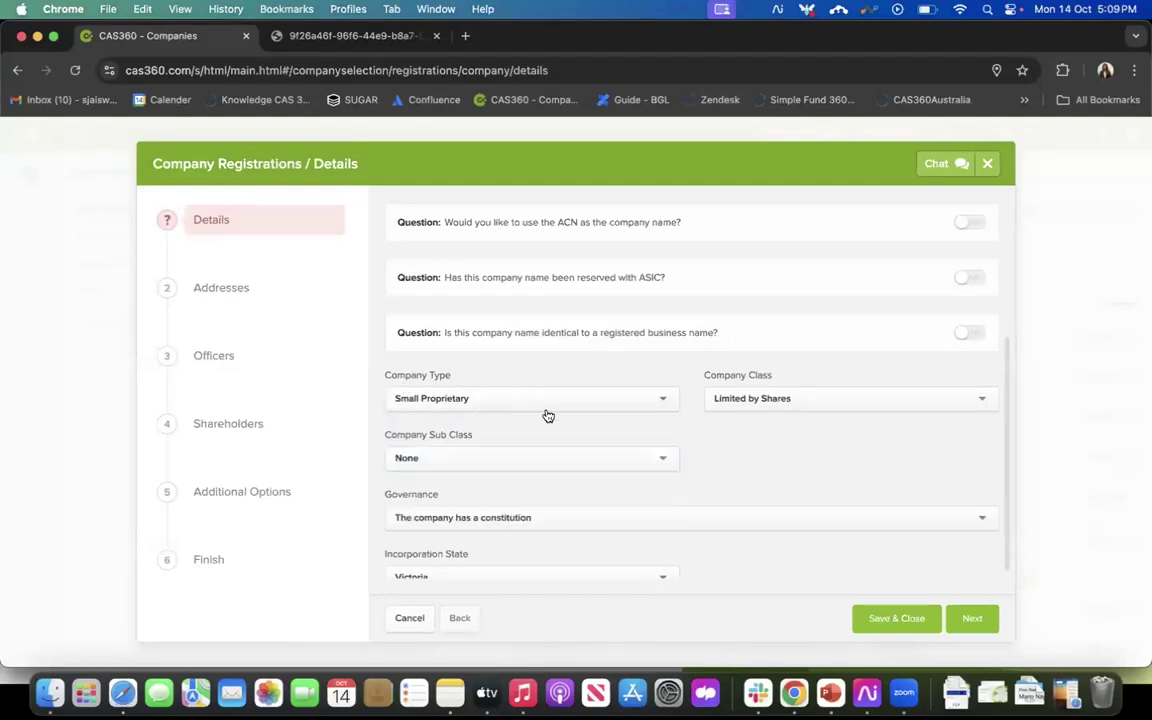
left_click(750, 399)
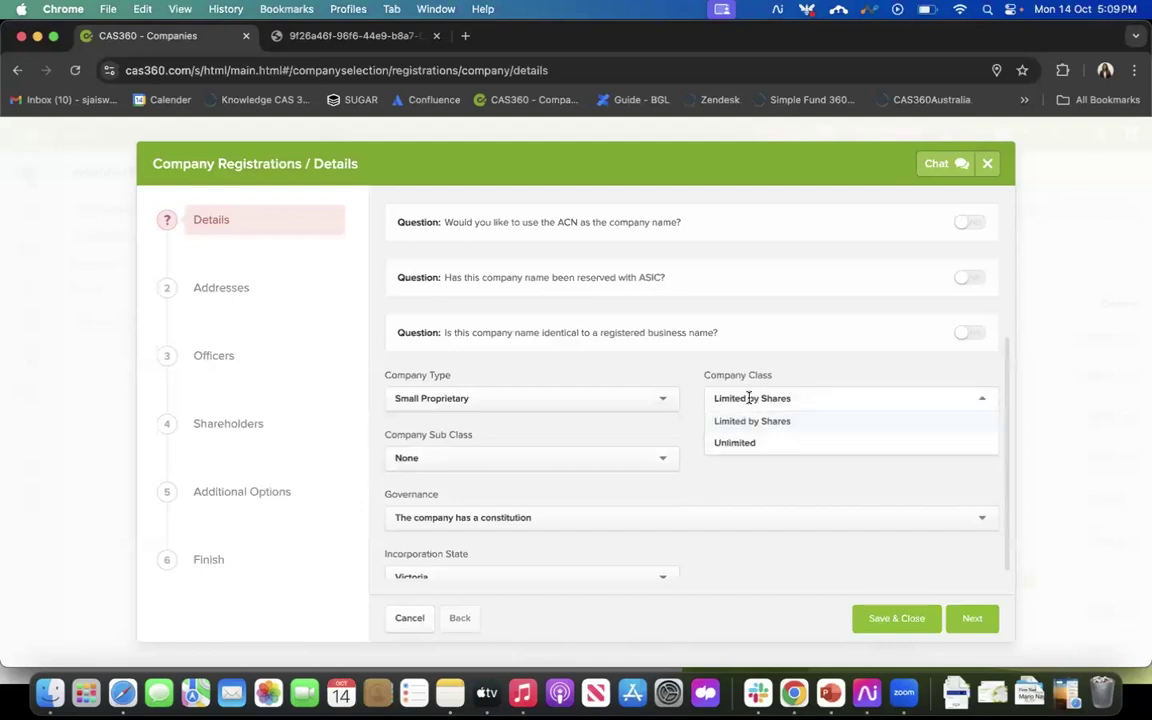
left_click(750, 421)
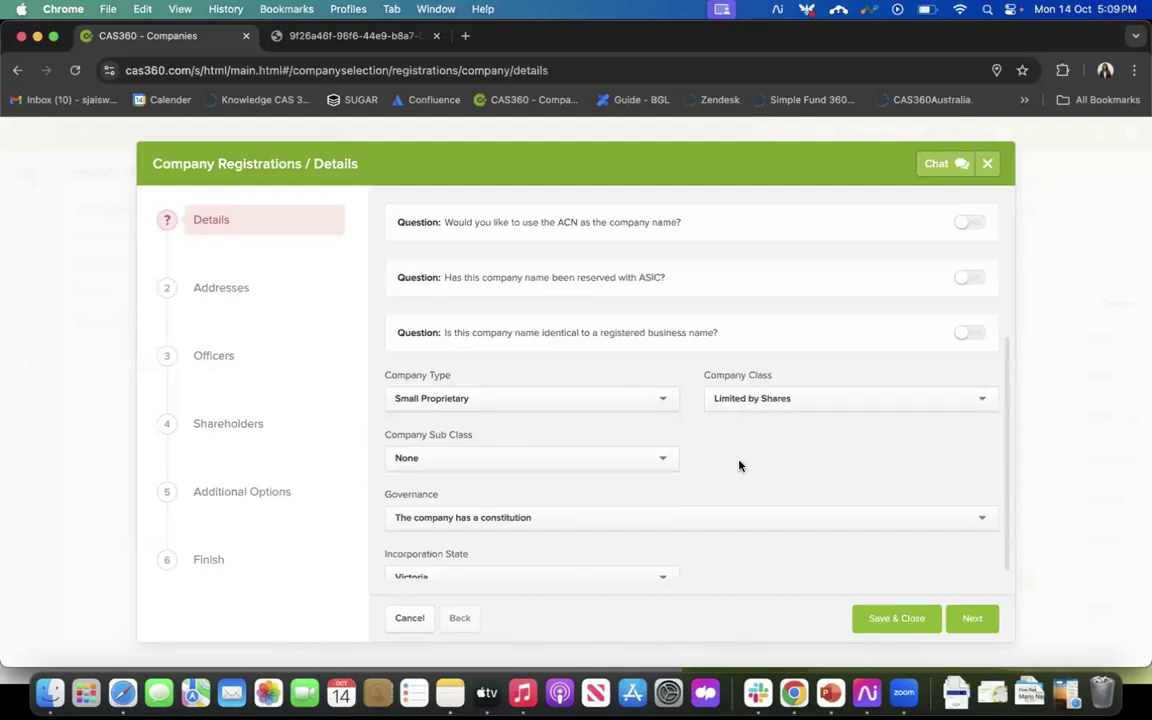
scroll(483, 478, "down", 1)
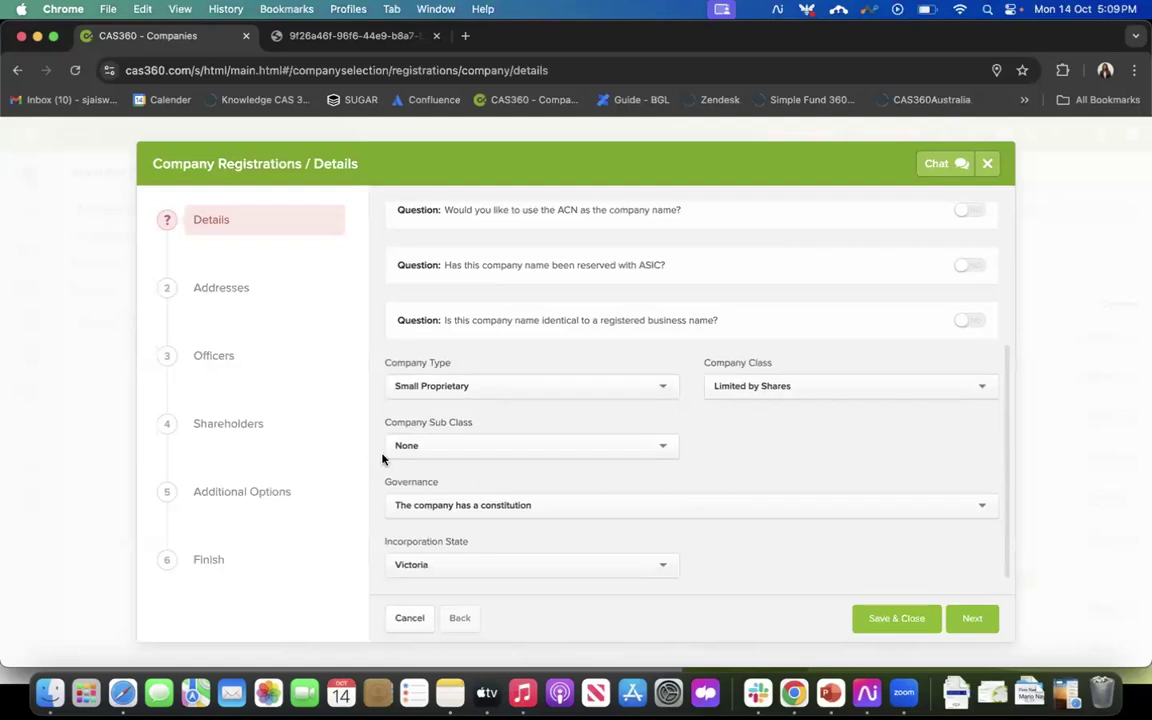
left_click(417, 446)
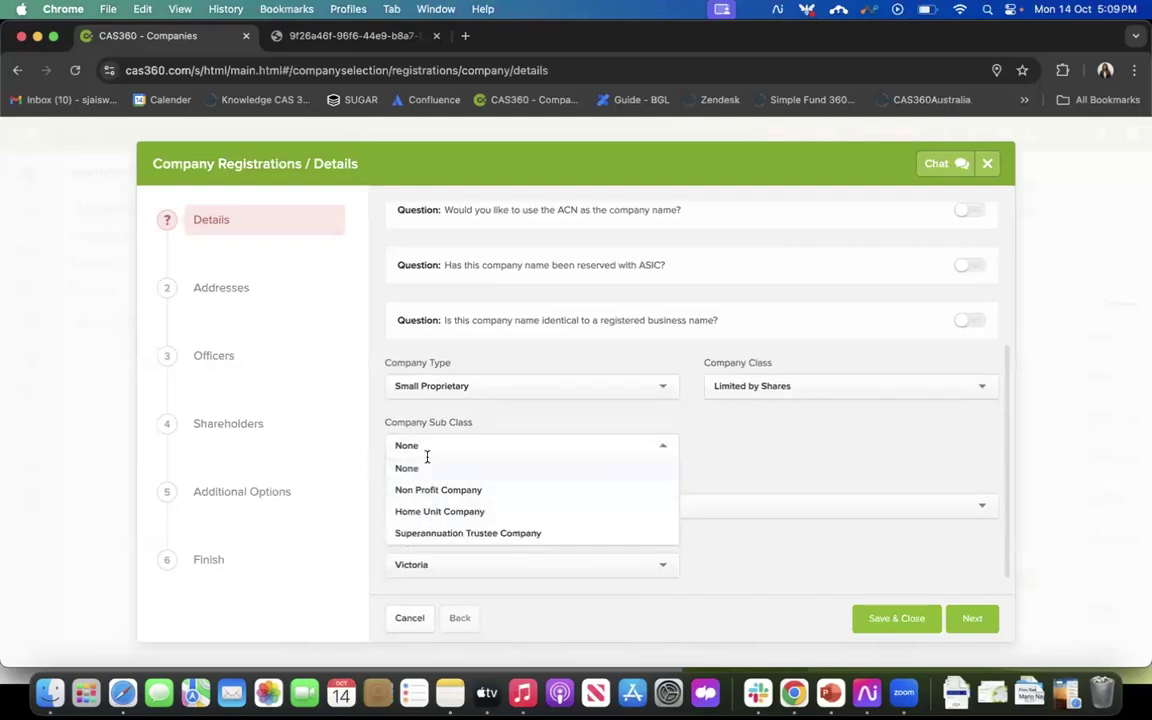
left_click(518, 418)
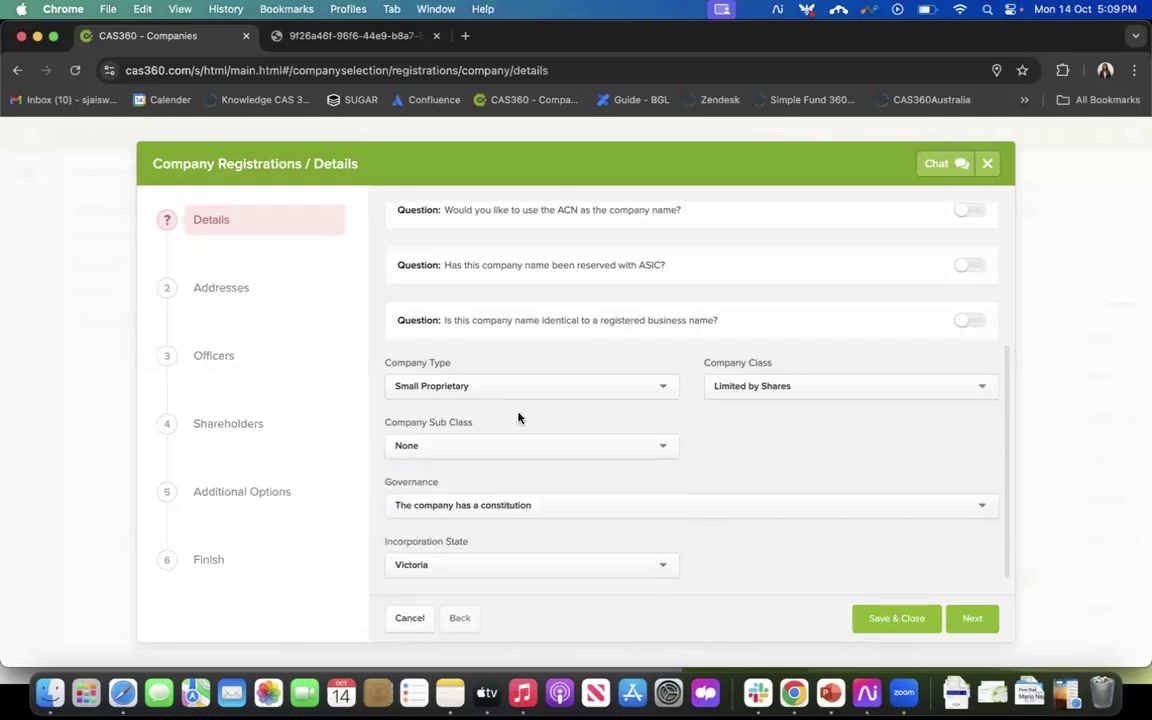
left_click(458, 508)
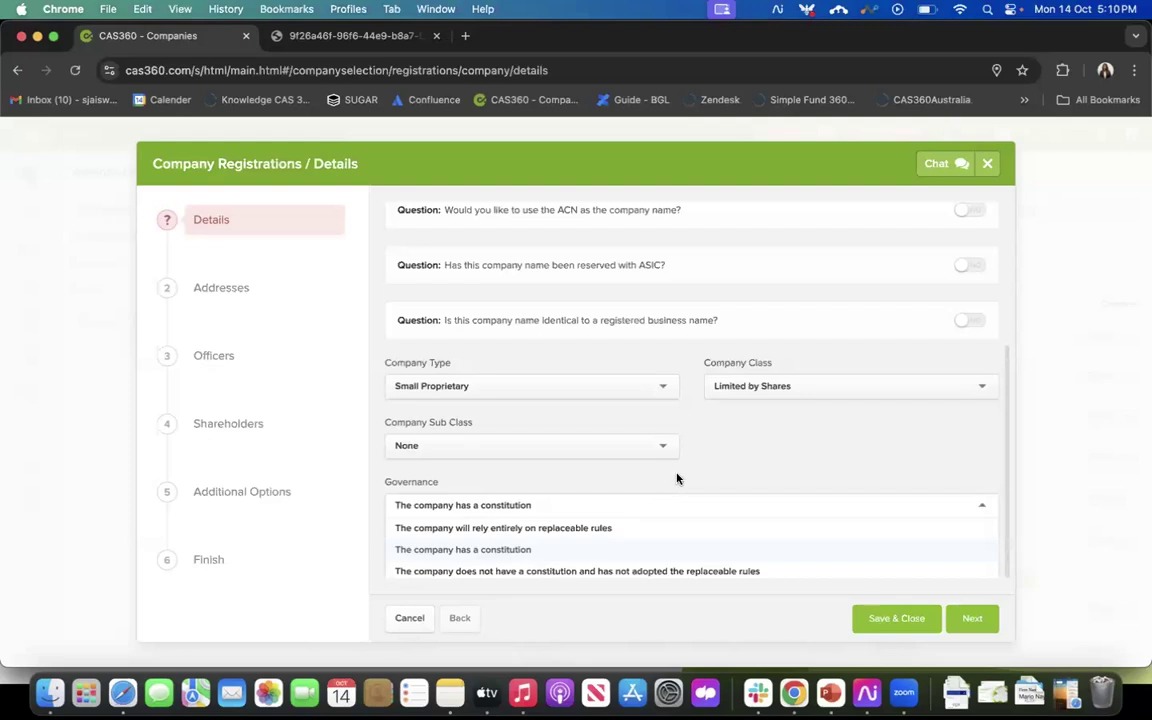
scroll(678, 485, "down", 1)
left_click(728, 450)
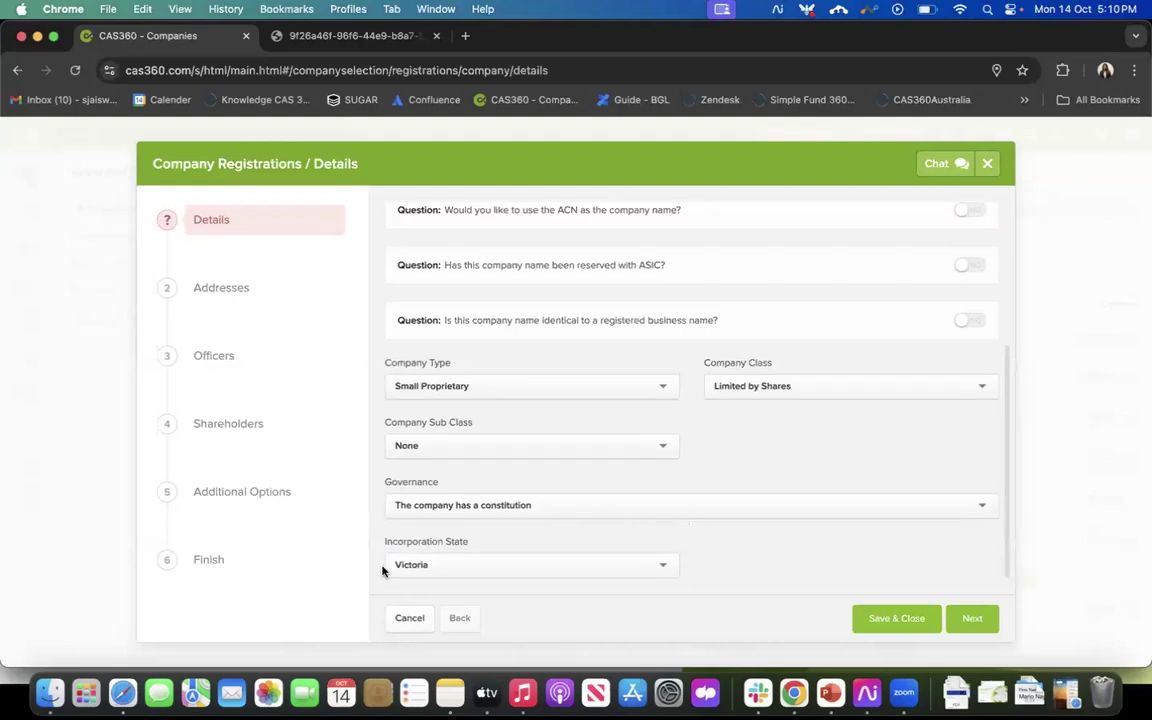
left_click(540, 566)
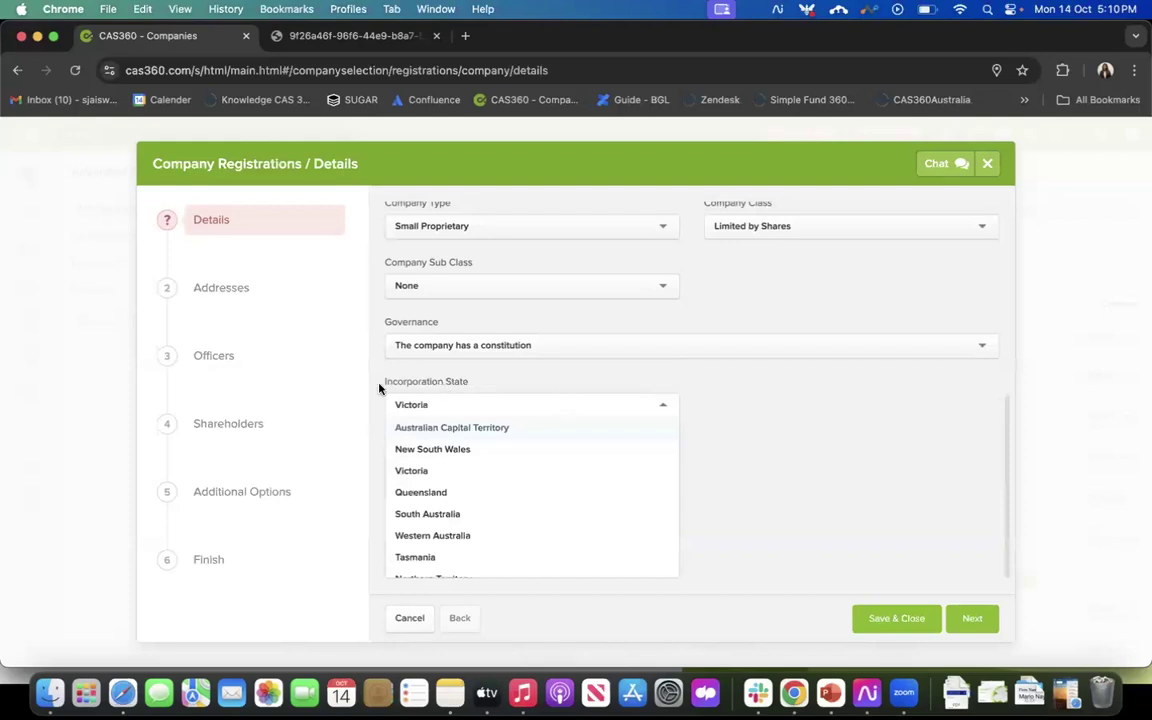
left_click(530, 368)
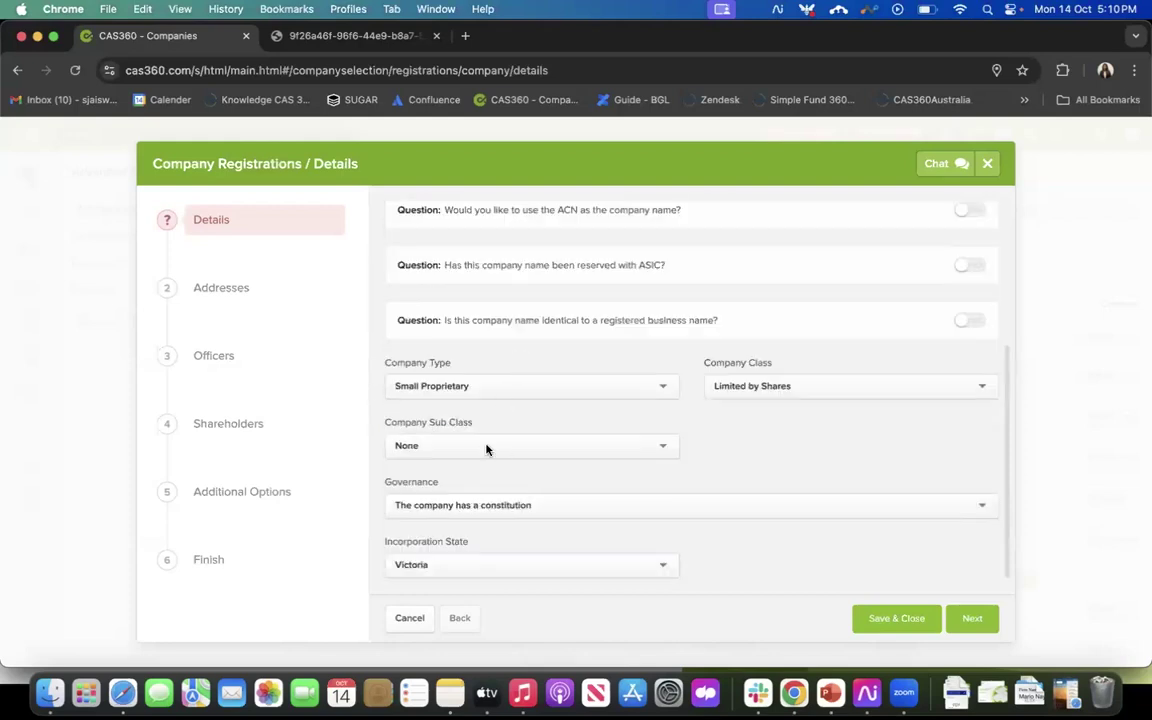
scroll(485, 463, "up", 5)
scroll(485, 463, "down", 2)
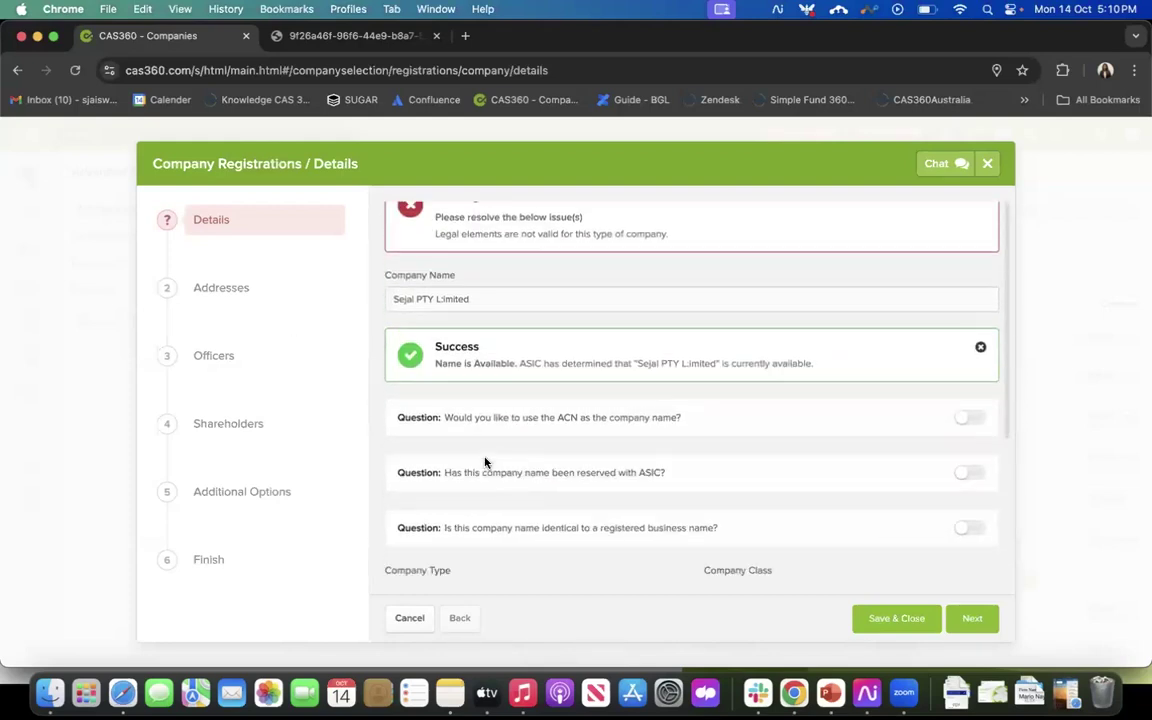
scroll(485, 463, "down", 3)
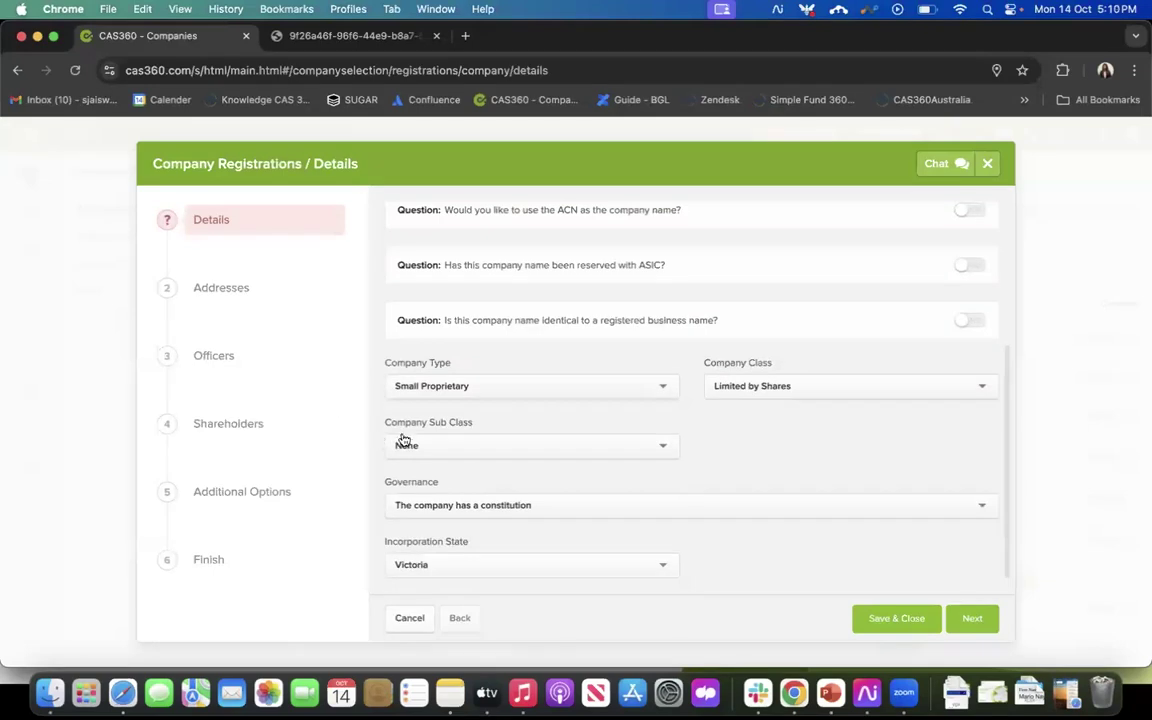
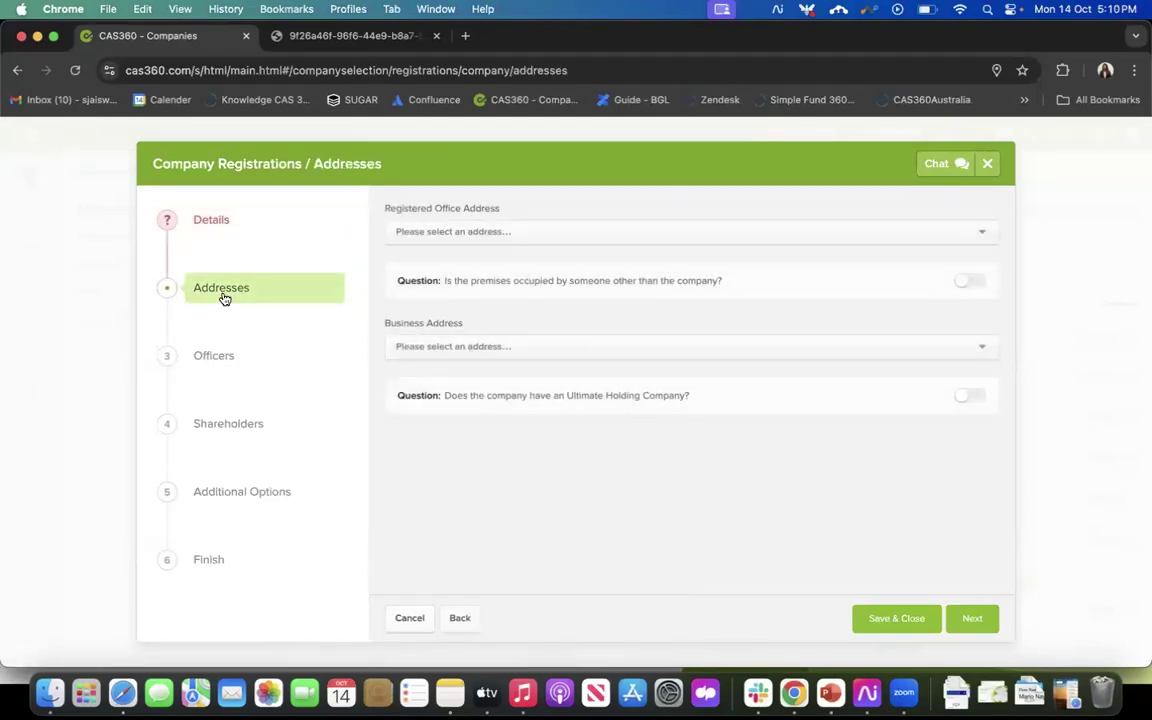
- On the Addresses step, bring up the suggested addresses for the registered office
left_click(443, 232)
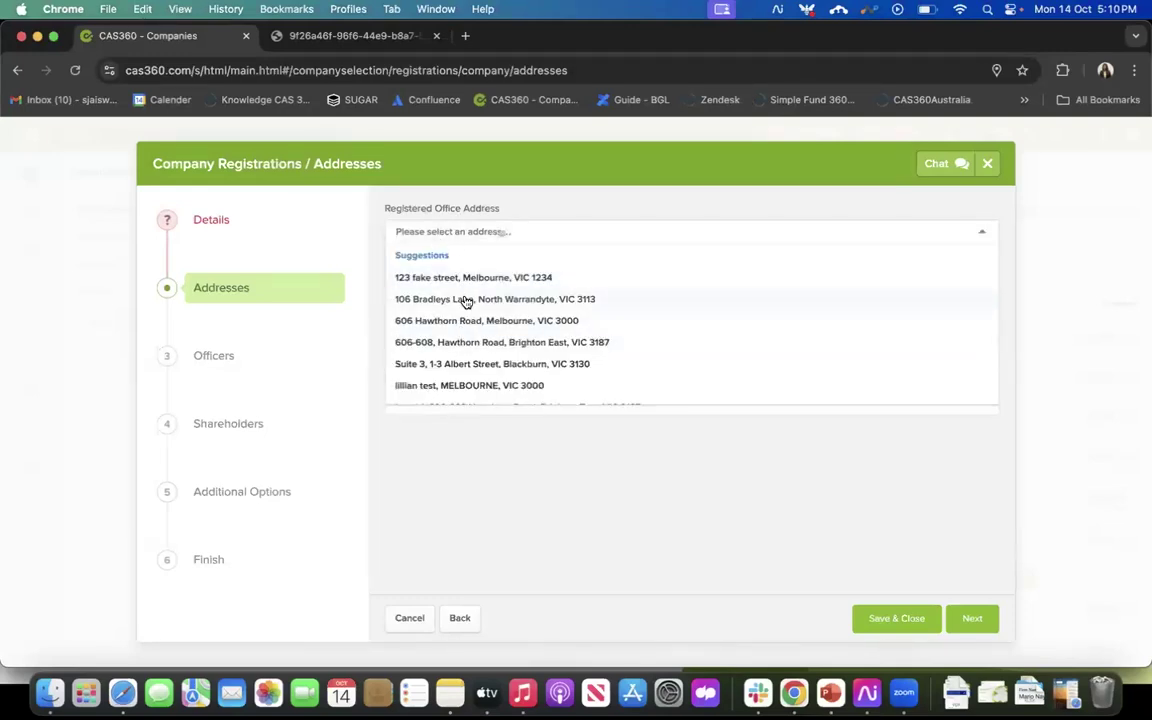
left_click(465, 300)
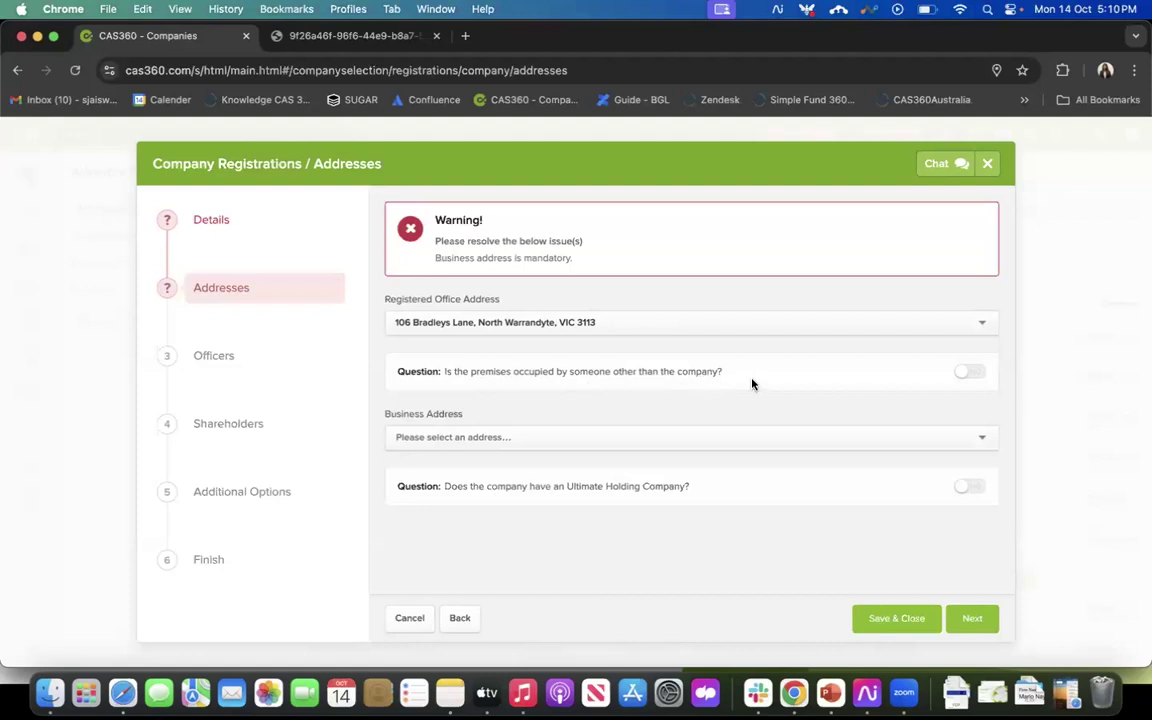
left_click(966, 372)
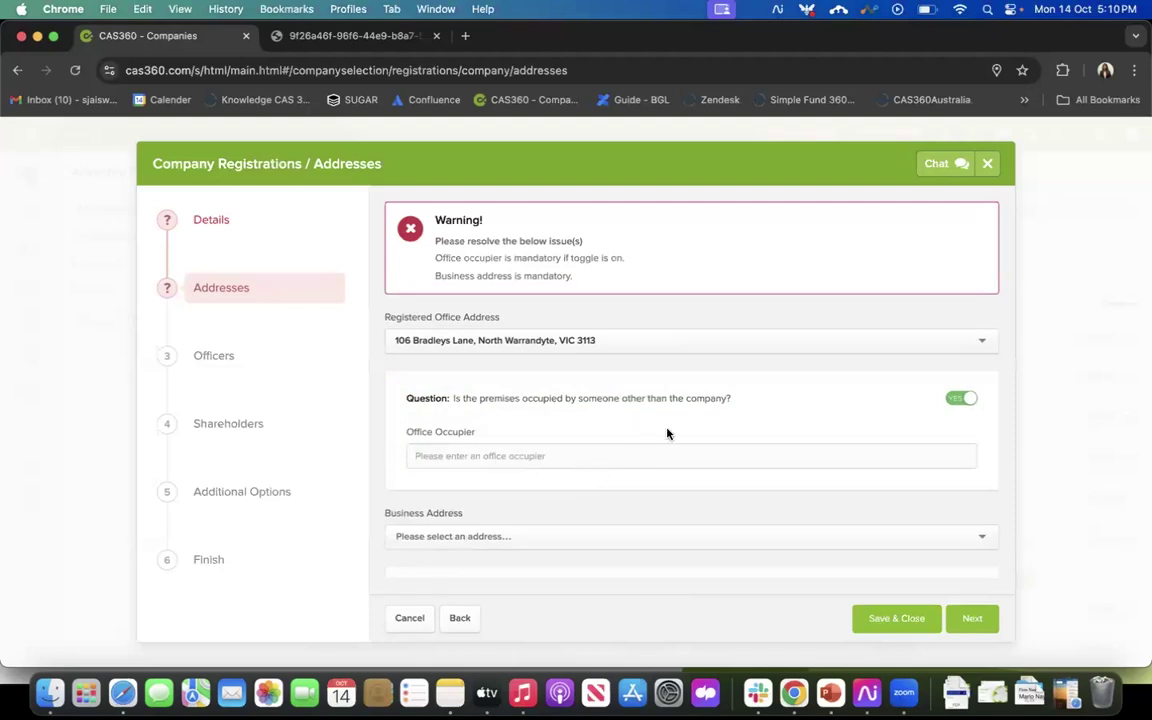
left_click(958, 400)
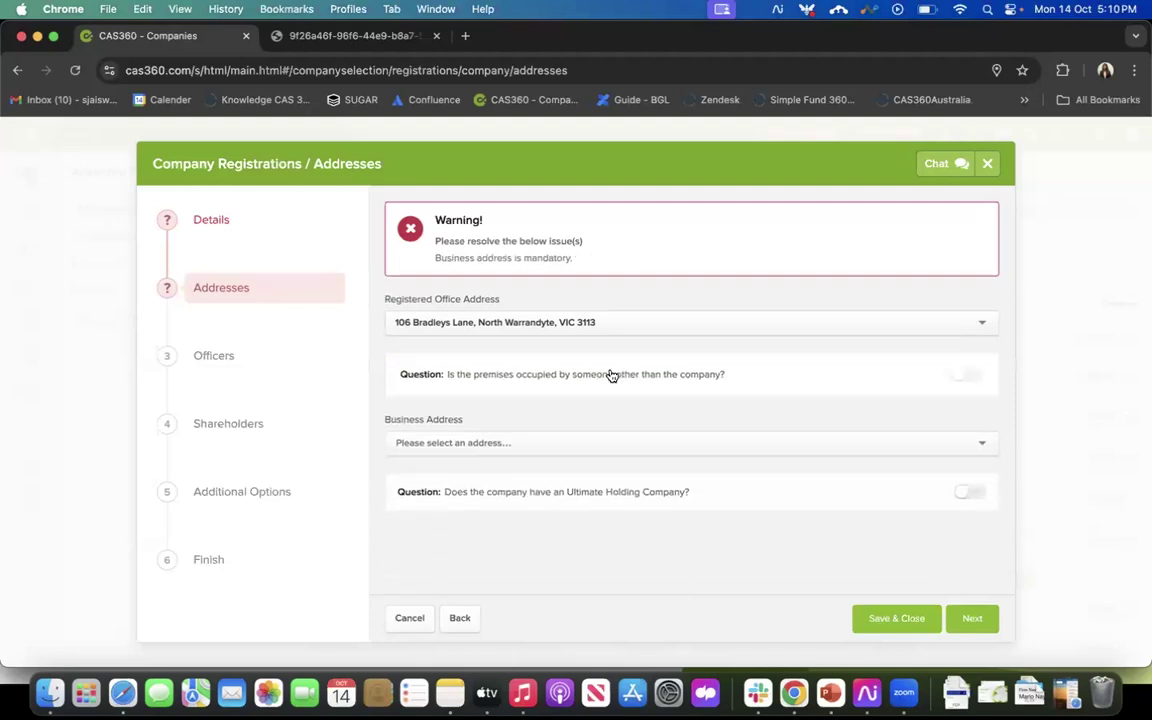
left_click(497, 447)
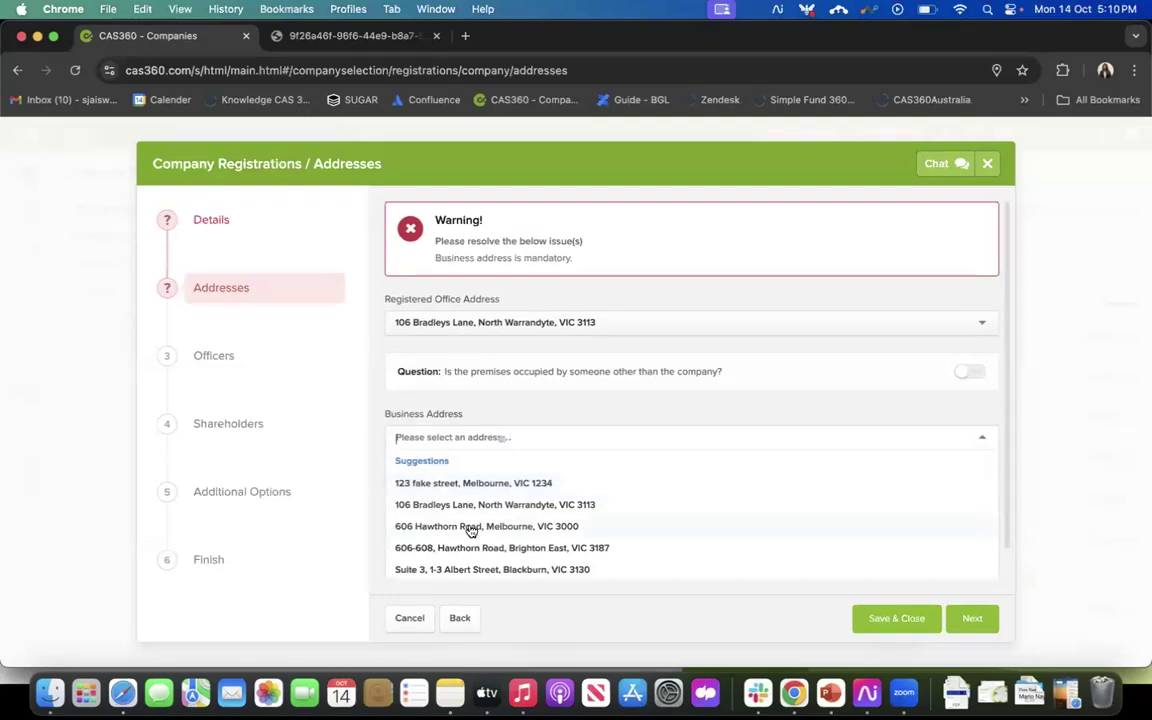
left_click(437, 527)
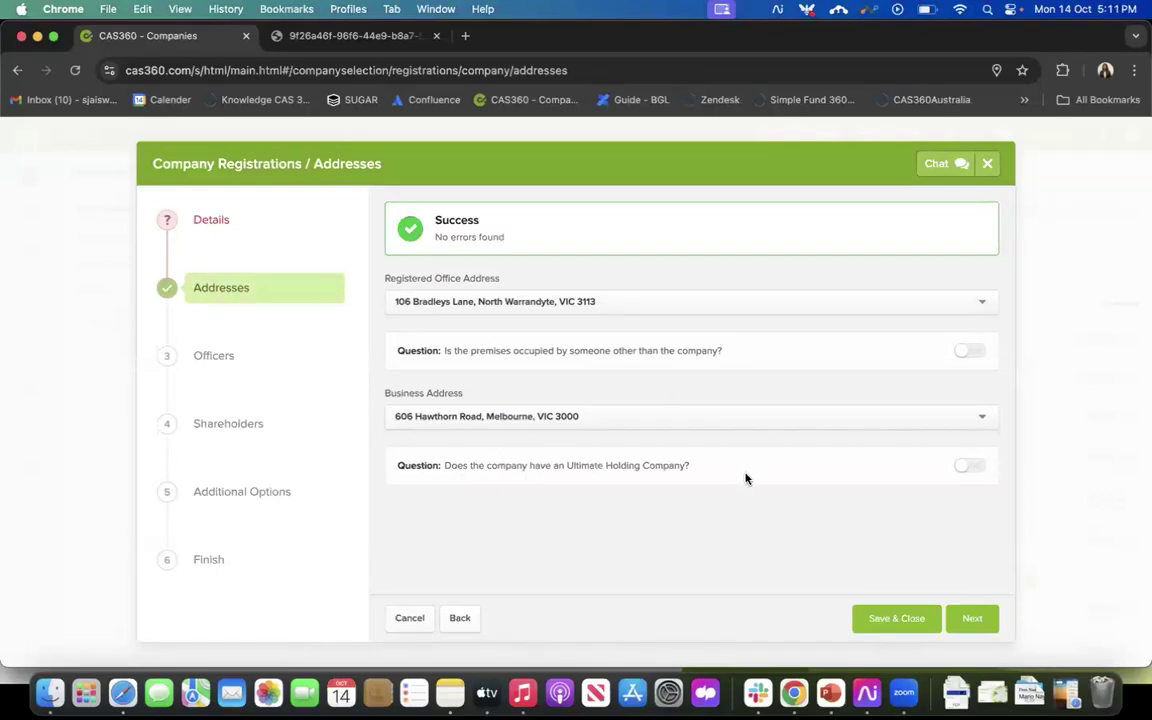
left_click(970, 467)
scroll(570, 510, "down", 1)
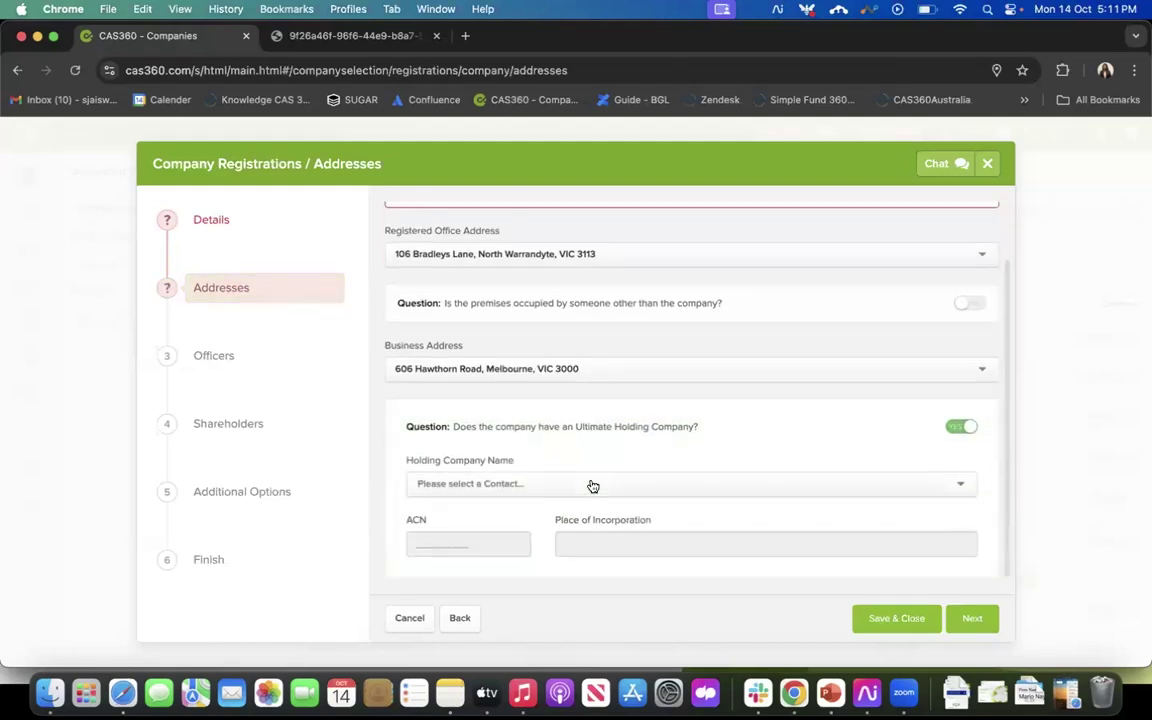
left_click(958, 430)
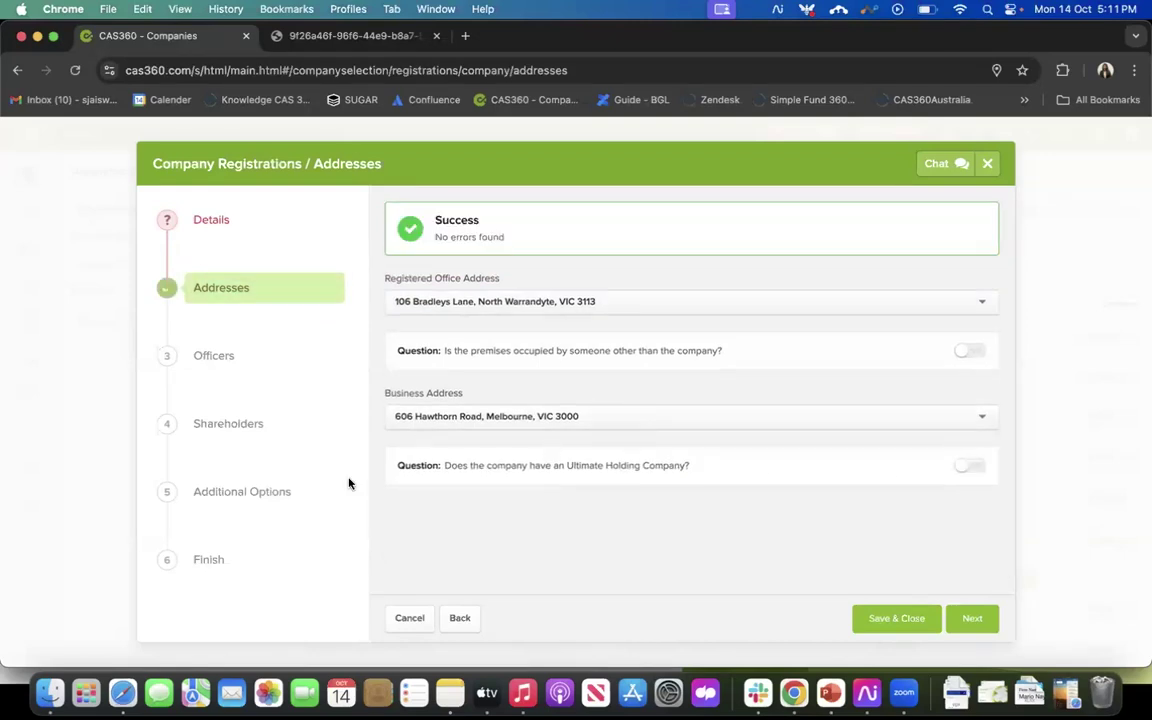
left_click(213, 358)
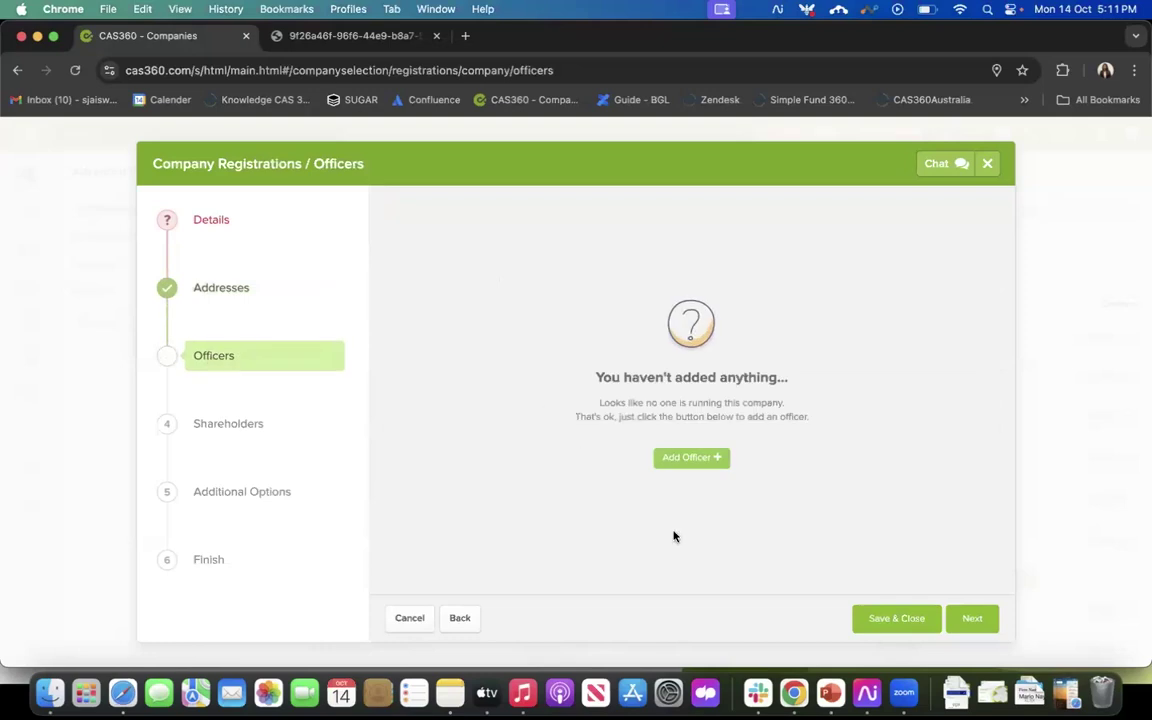
- Add a new officer by selecting the existing contact in Officer Name
left_click(696, 458)
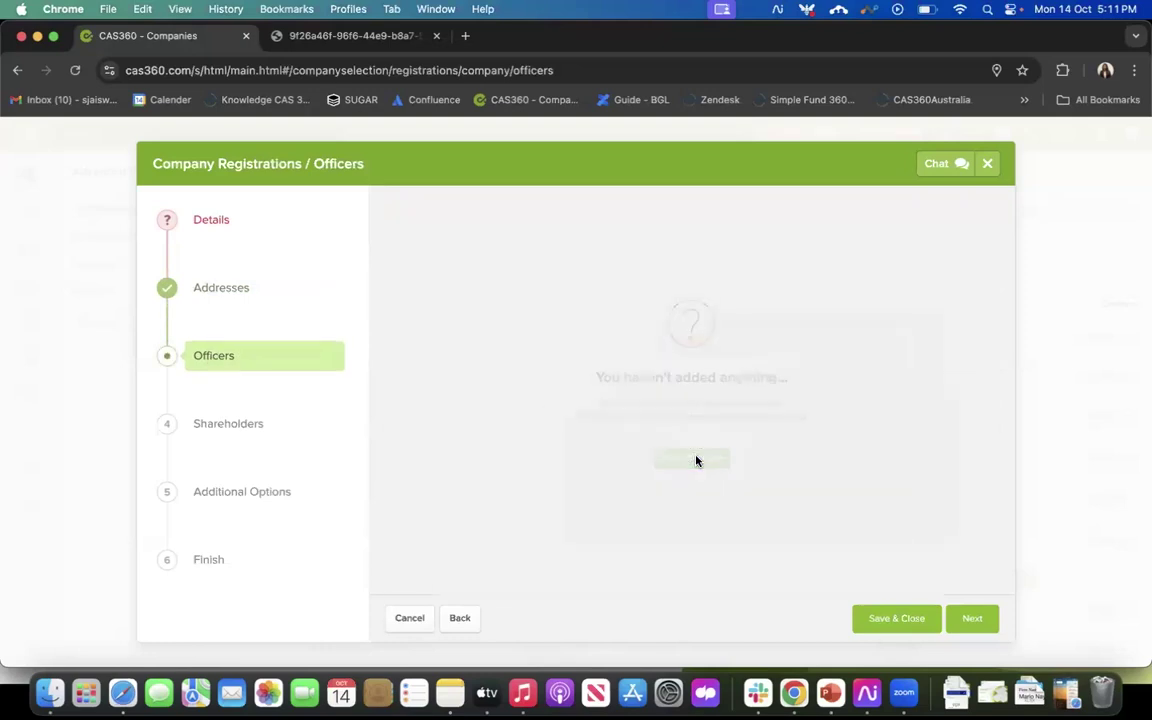
left_click(471, 266)
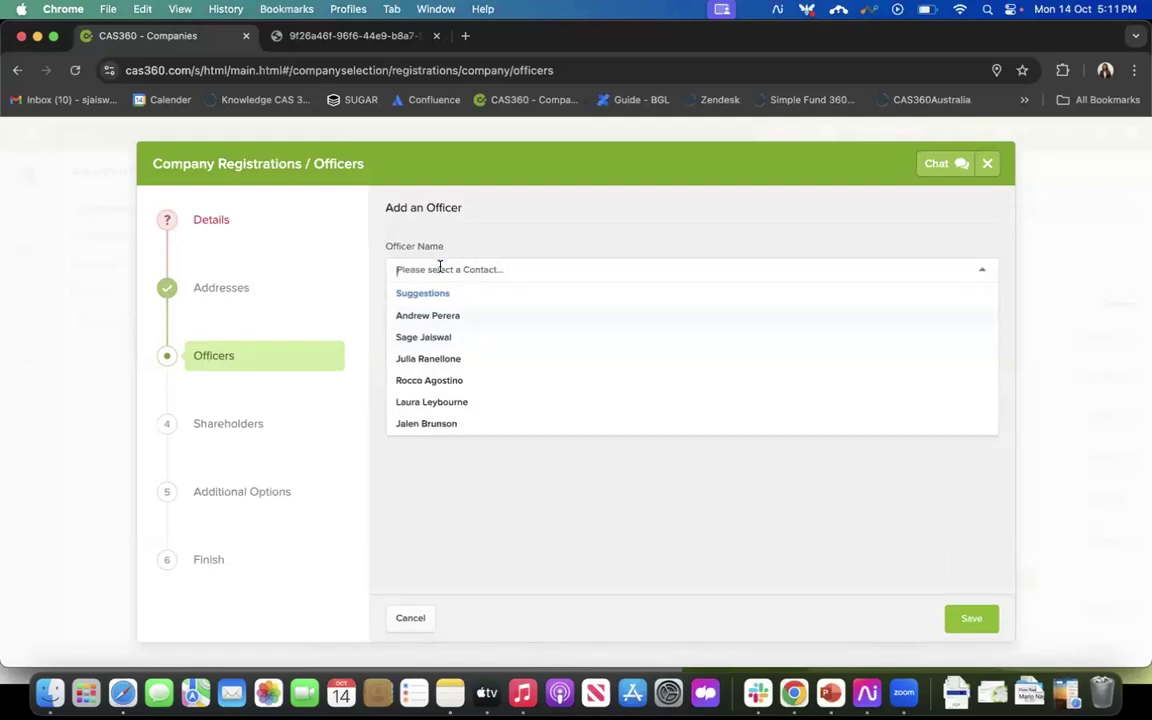
type("fr")
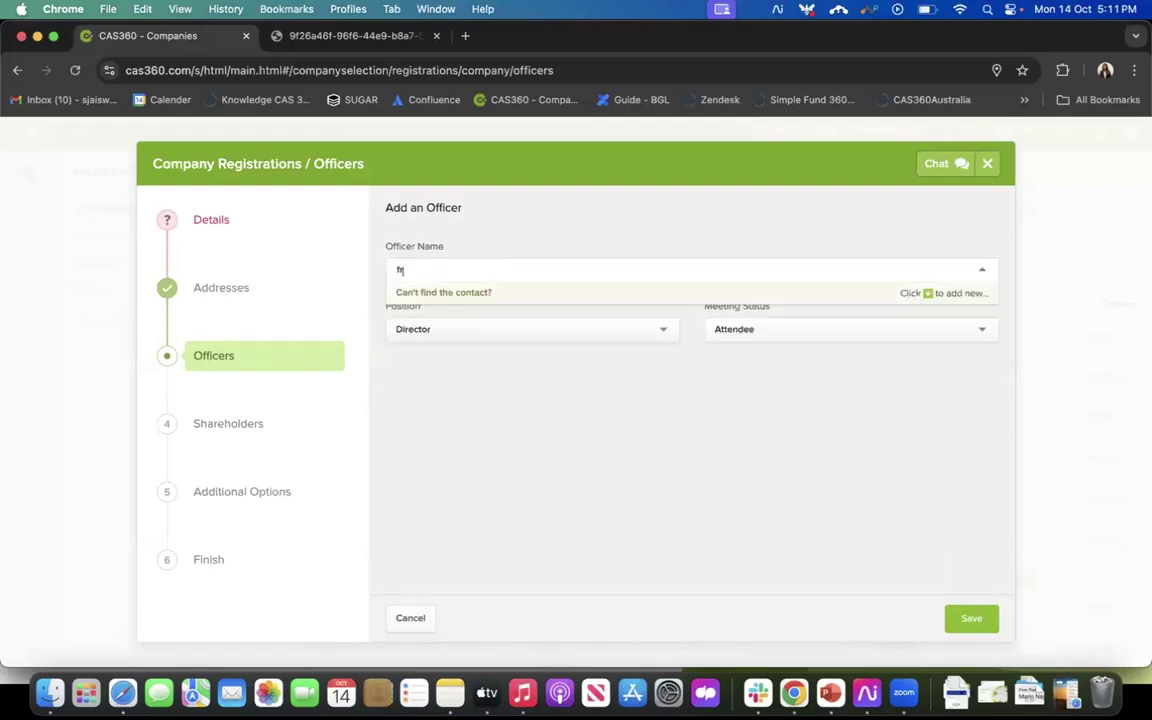
left_click(955, 295)
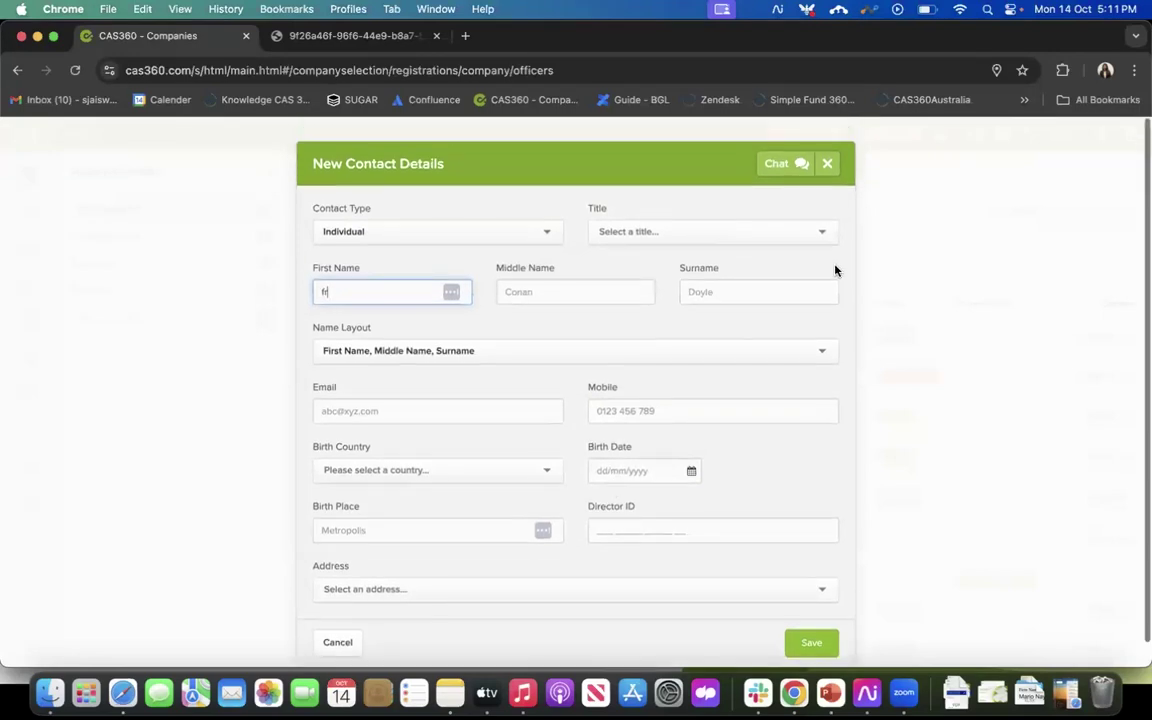
left_click(826, 165)
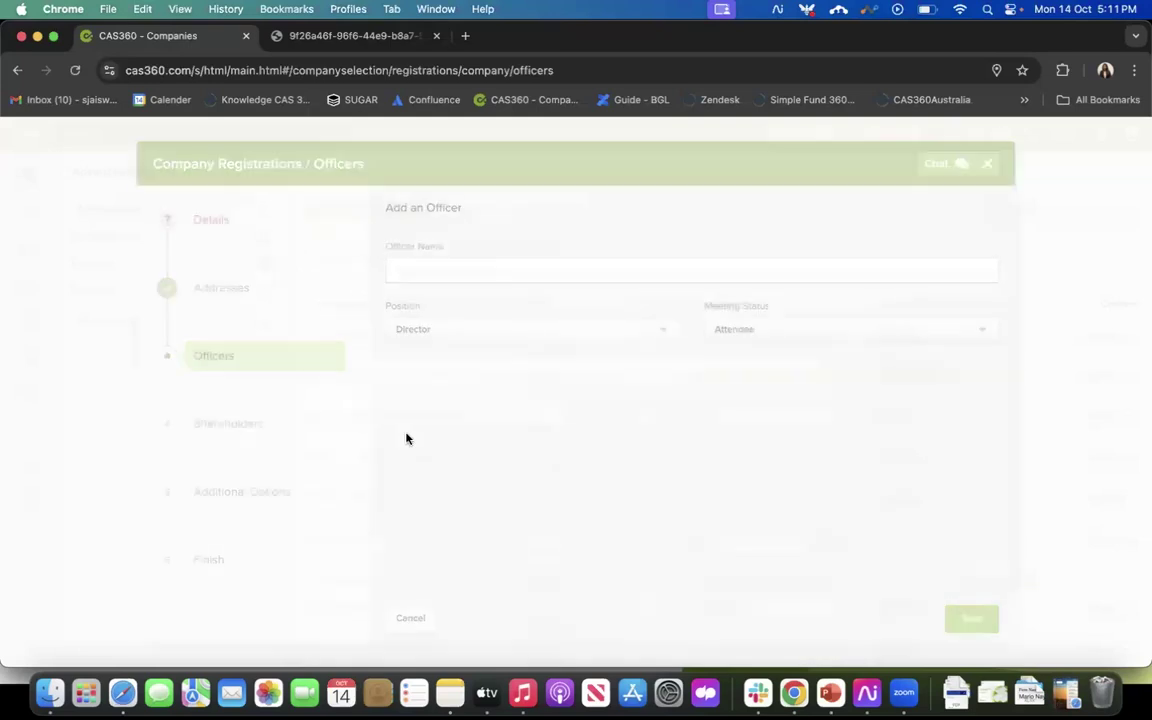
left_click(484, 266)
type("seja")
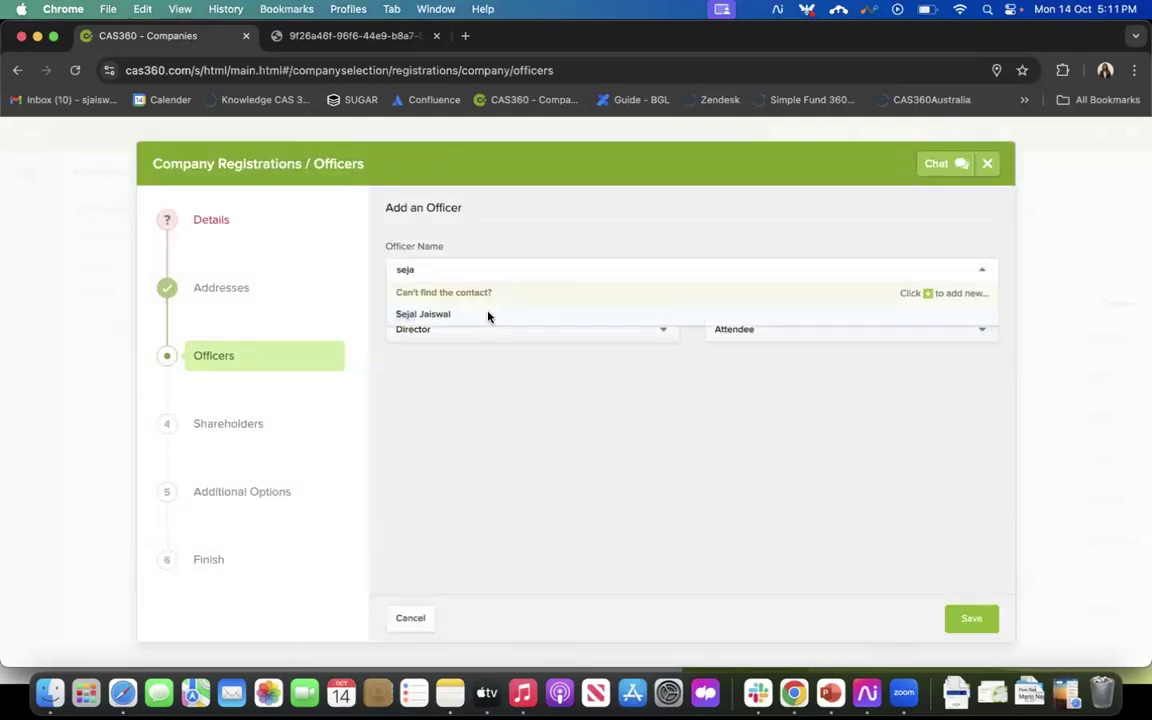
left_click(487, 316)
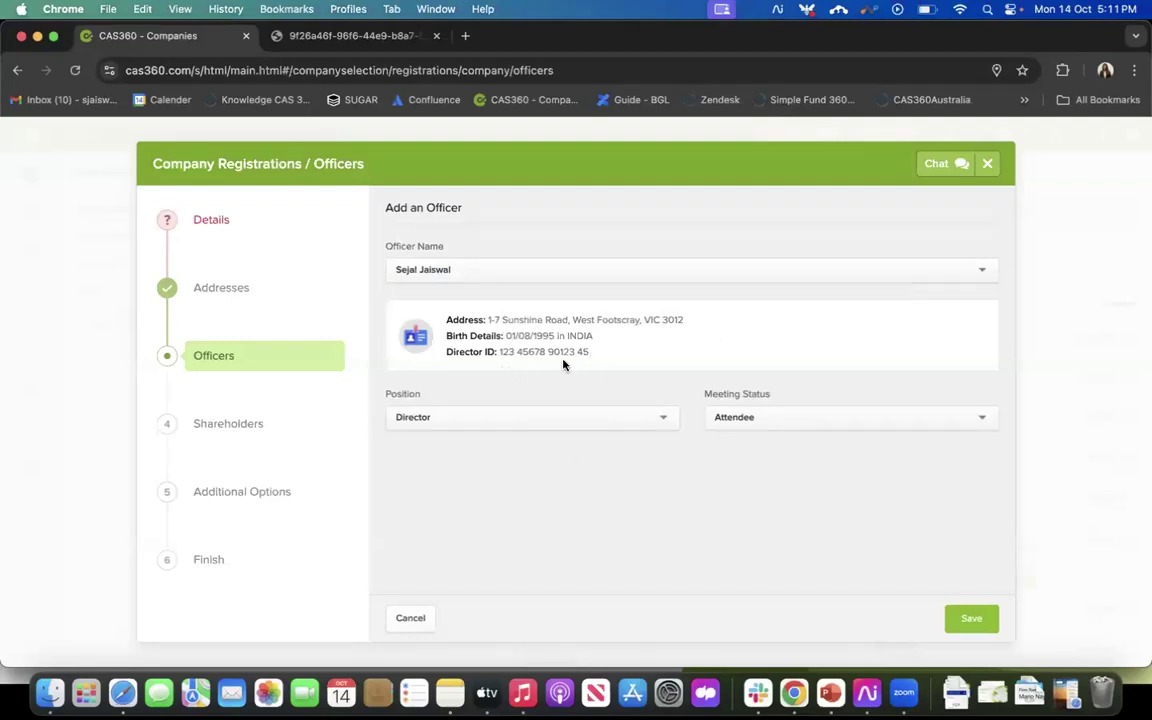
- Keep the officer as Director with Attendee meeting status, then continue to Shareholders
left_click(500, 422)
left_click(501, 428)
left_click(735, 420)
left_click(736, 422)
left_click(214, 425)
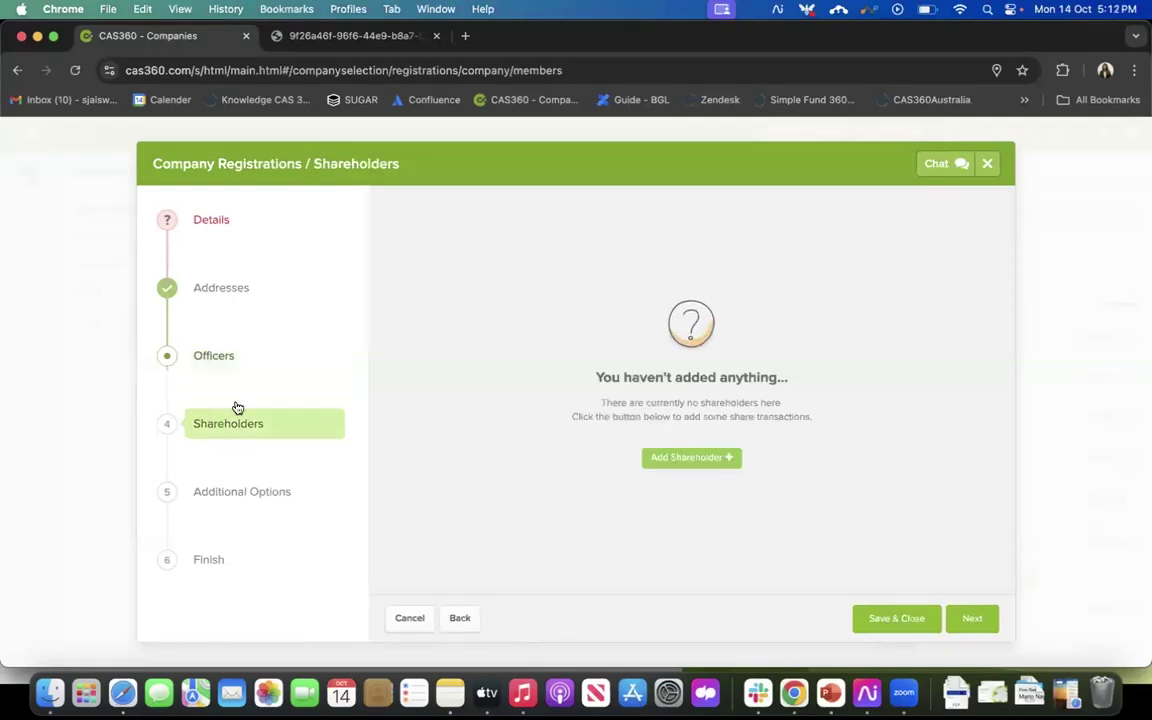
- Add a new shareholder by selecting the existing contact in Shareholder
left_click(714, 464)
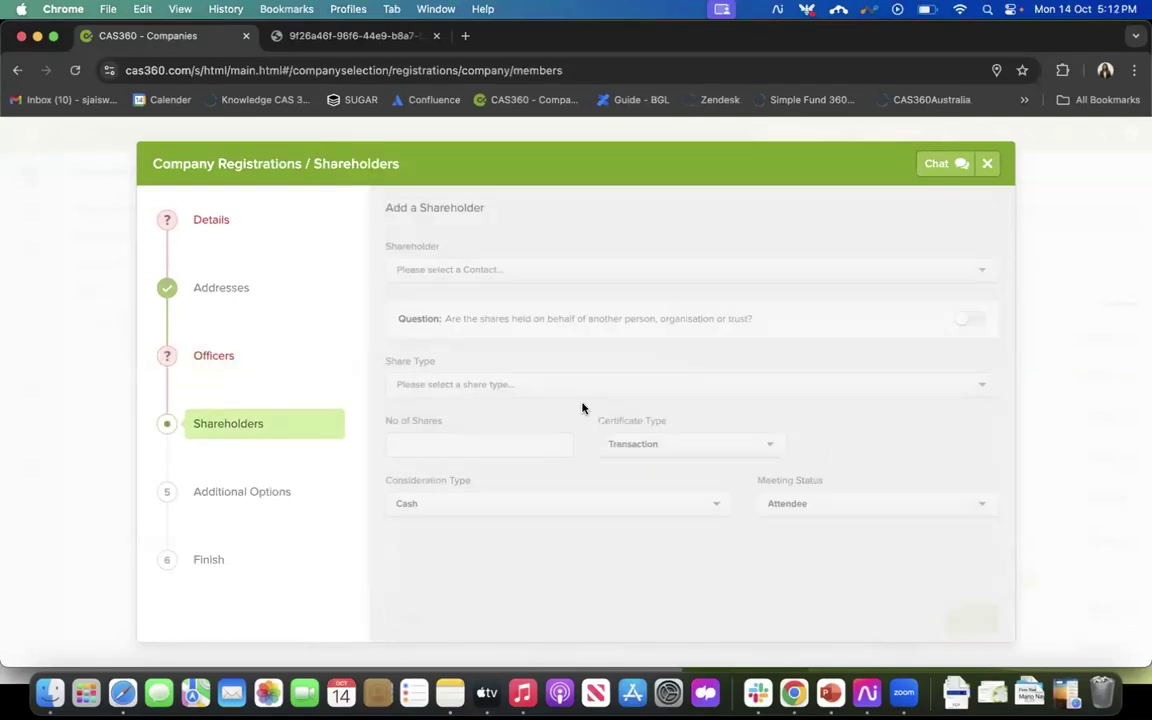
left_click(568, 268)
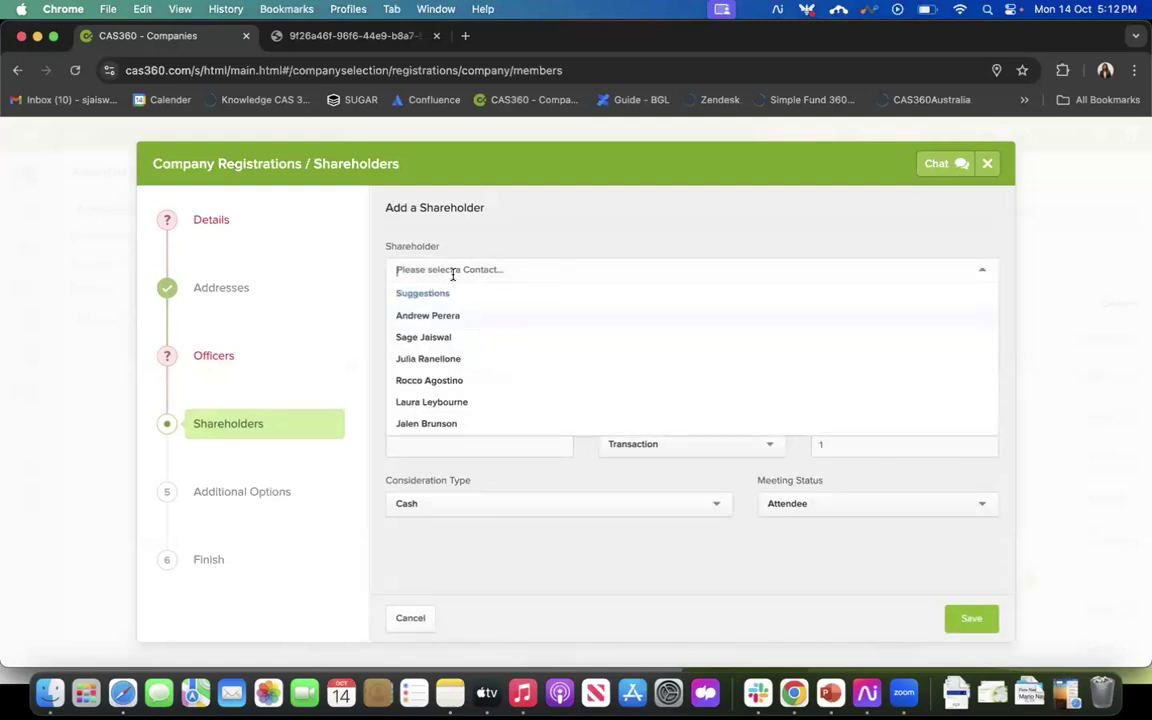
type("seja")
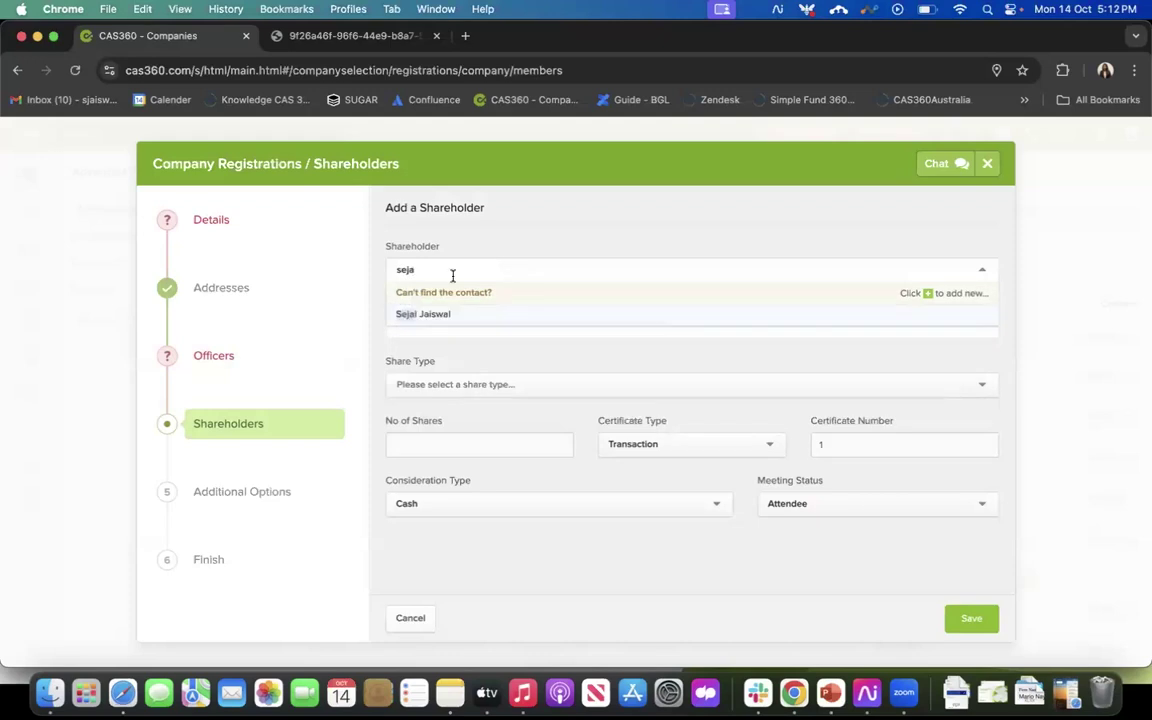
left_click(457, 302)
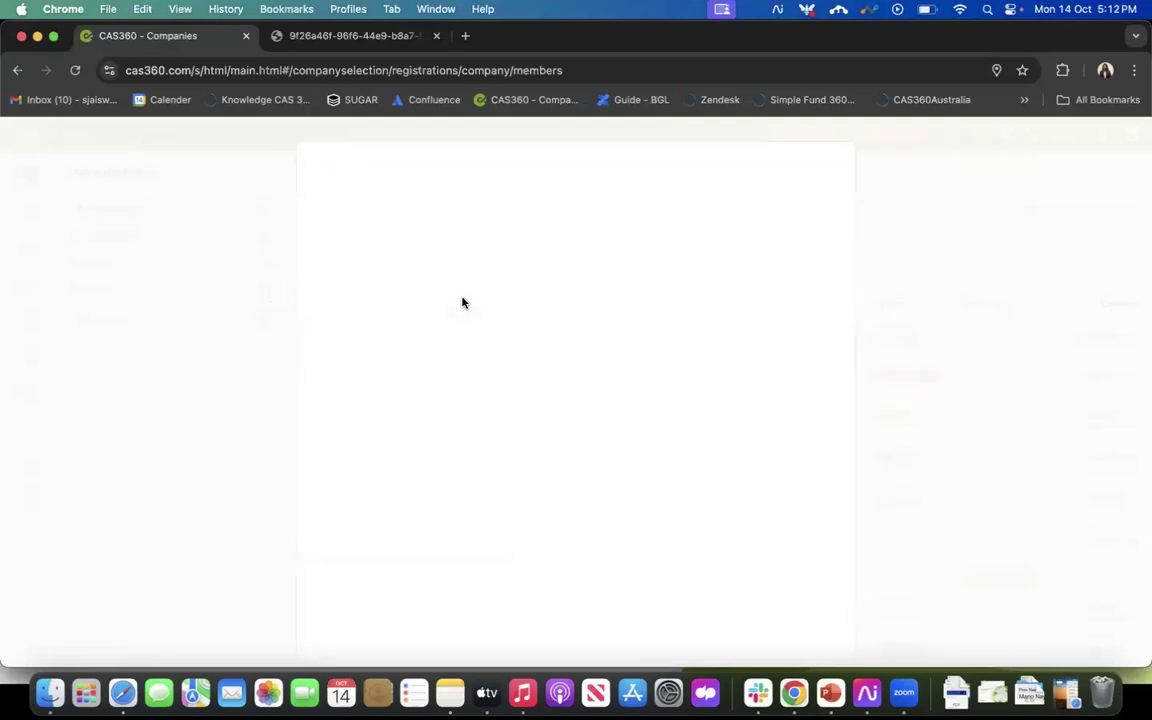
left_click(827, 165)
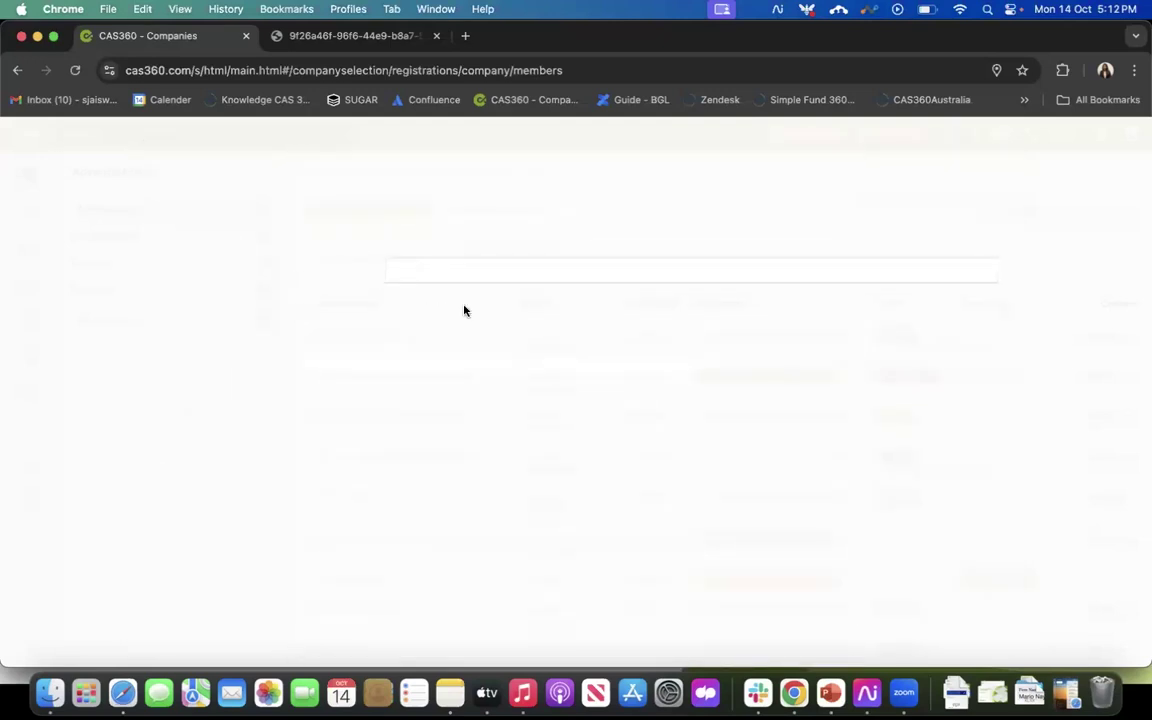
left_click(442, 271)
type("sejal")
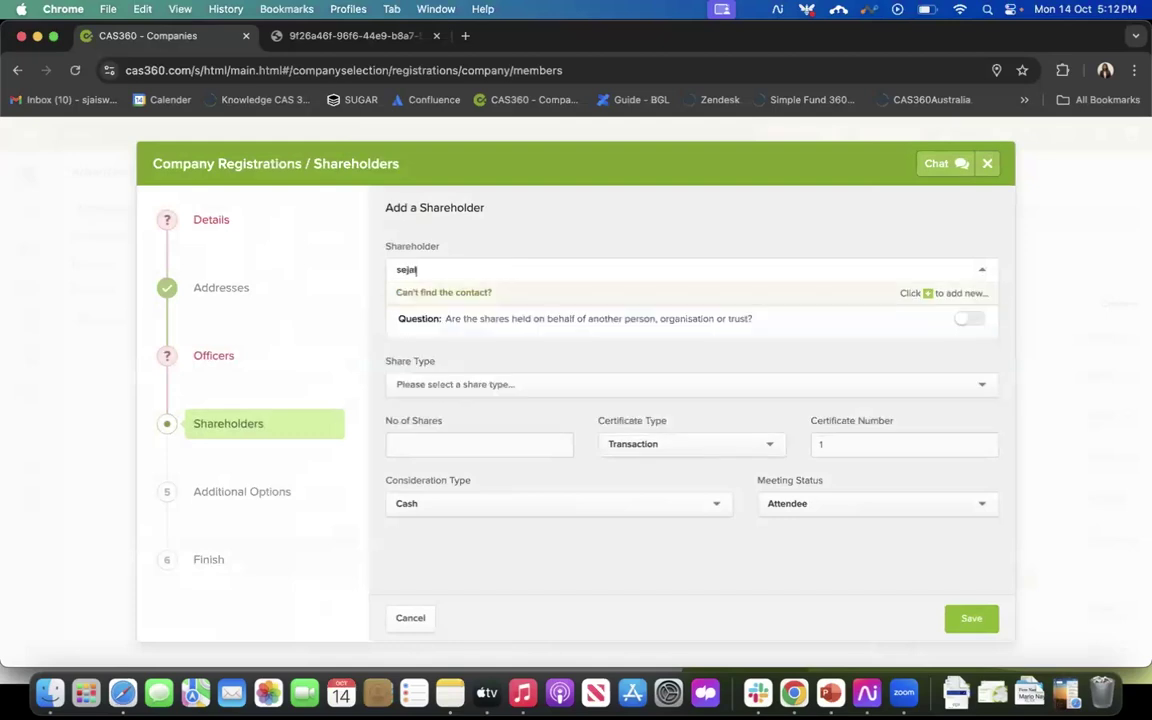
left_click(459, 315)
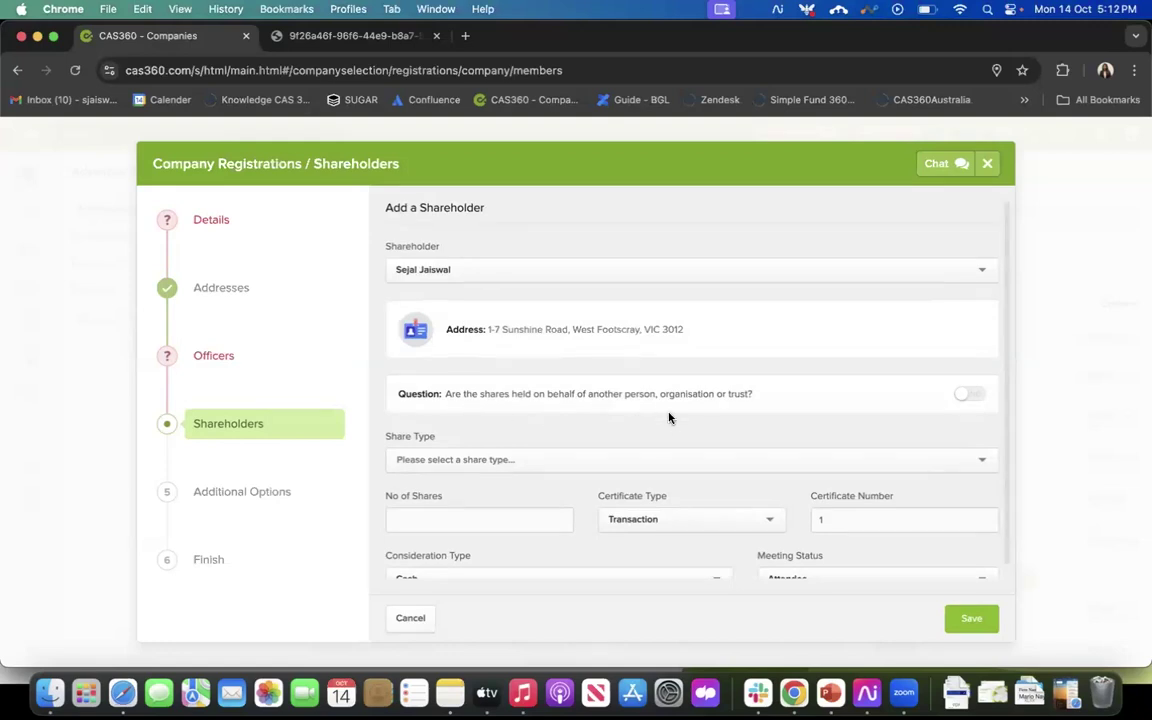
- Mark shares as not held for another and choose share type ORD, ORDINARY SHARES, $1 Fully Paid
left_click(976, 398)
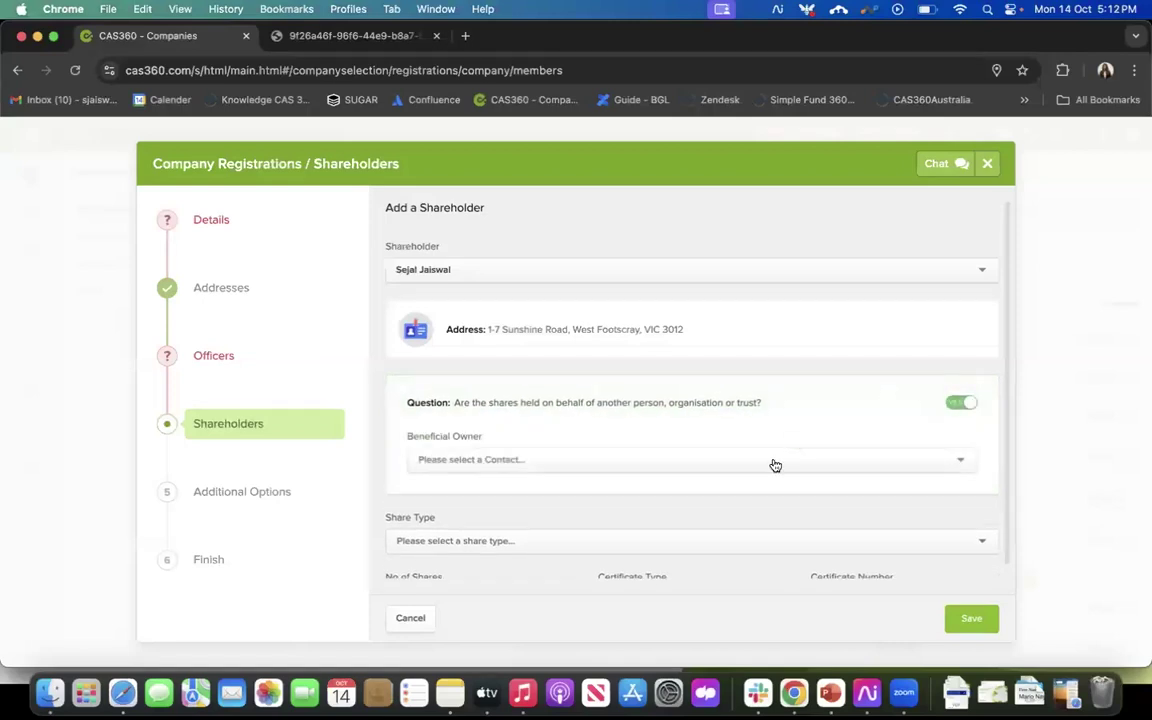
left_click(958, 404)
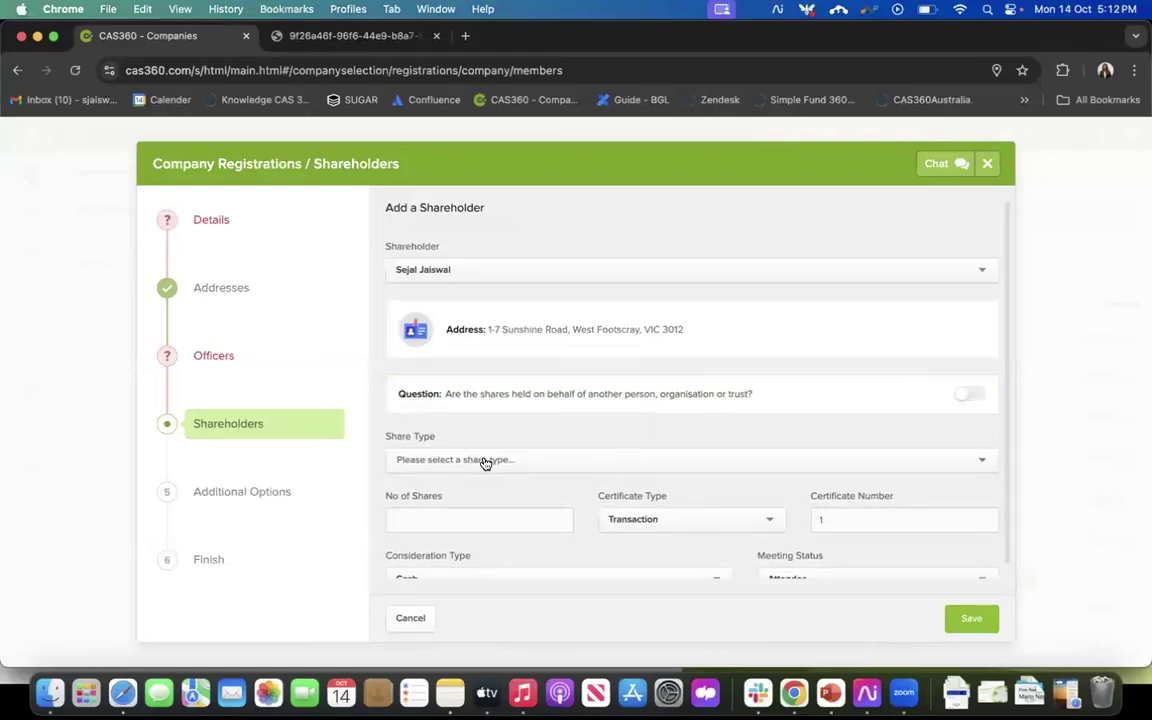
left_click(485, 458)
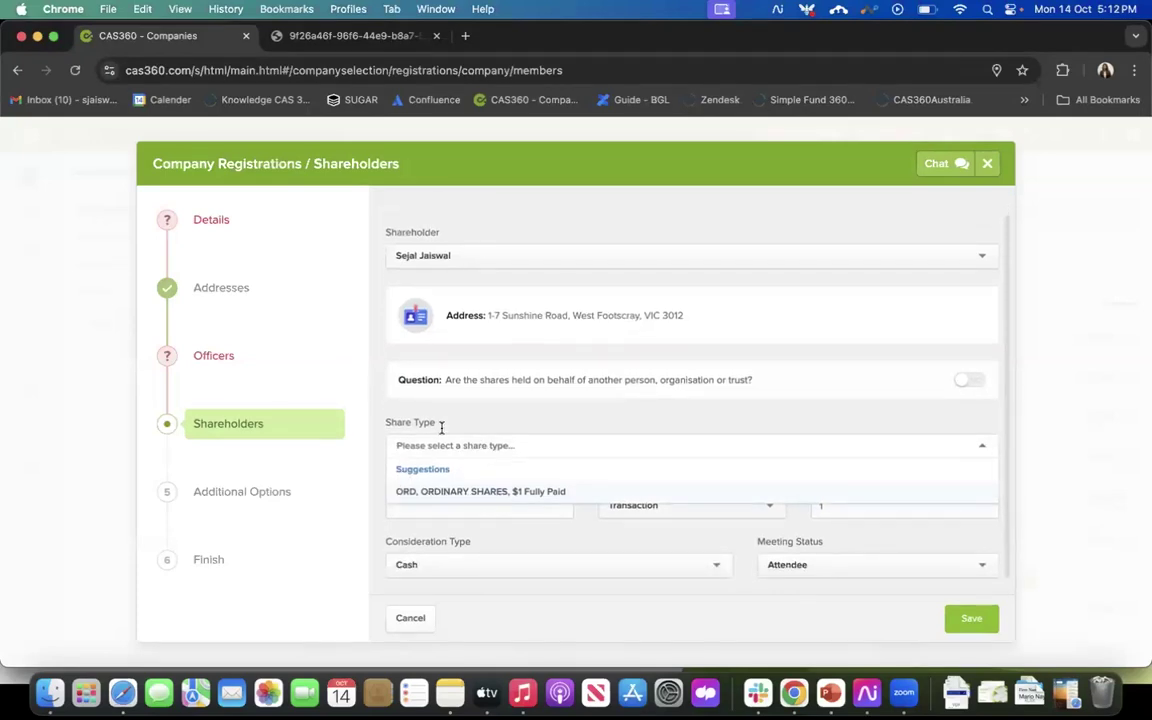
type("pref")
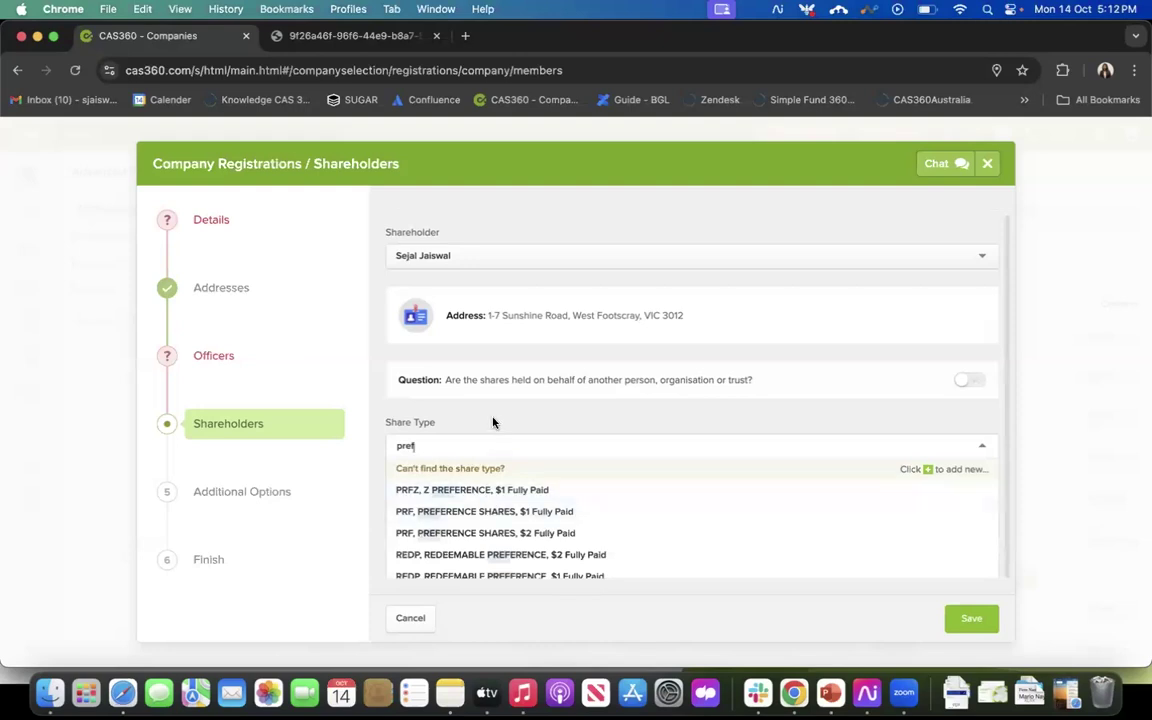
key("BackSpace")
key("BackSpace")
key("BackSpace")
key("BackSpace")
left_click(485, 400)
left_click(470, 442)
left_click(470, 489)
- Enter 100 shares with Cash consideration and save the shareholder
left_click(458, 506)
type("100")
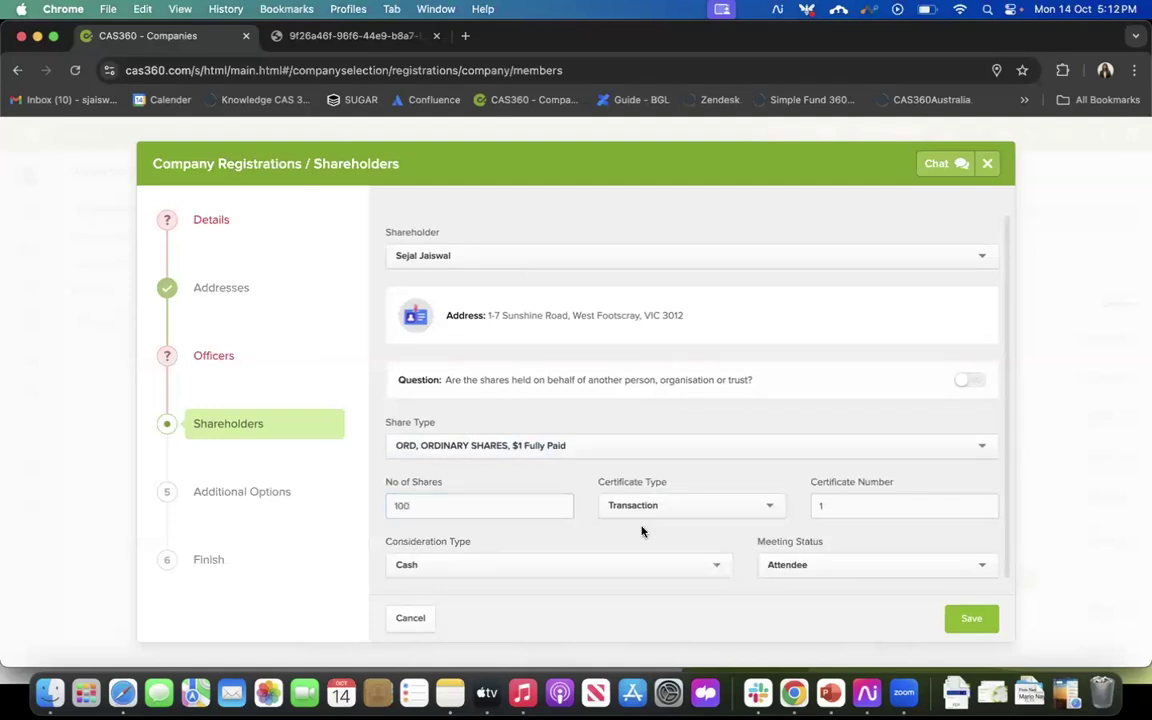
left_click(517, 568)
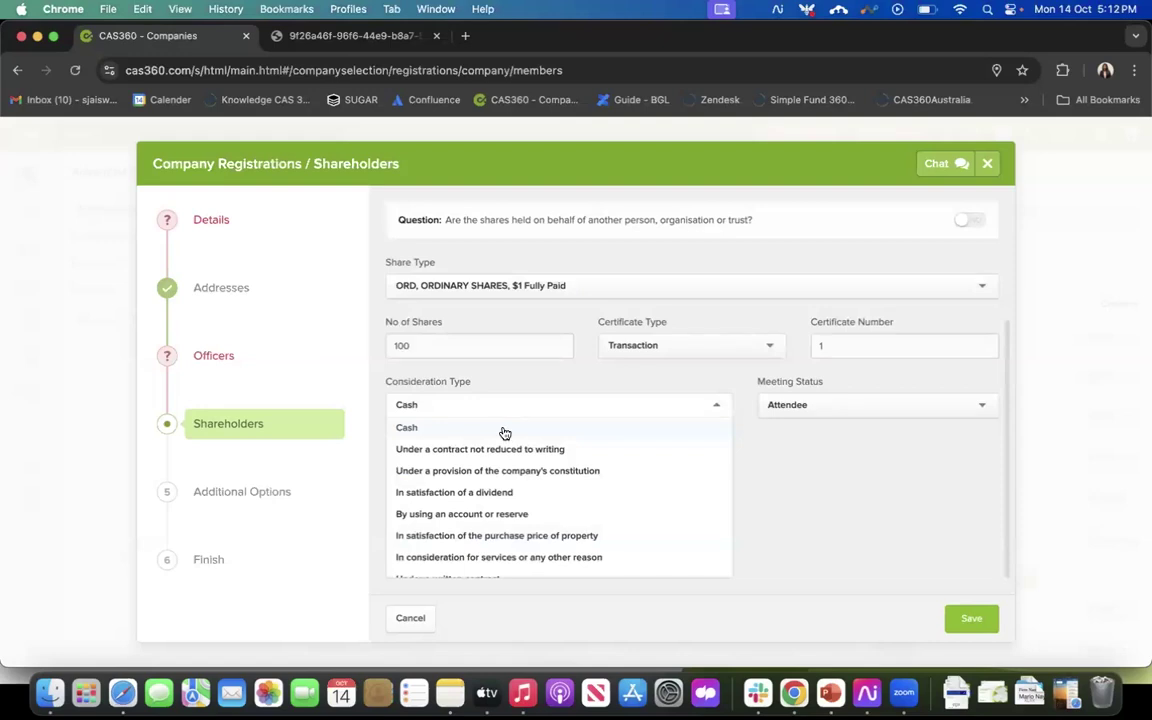
left_click(816, 460)
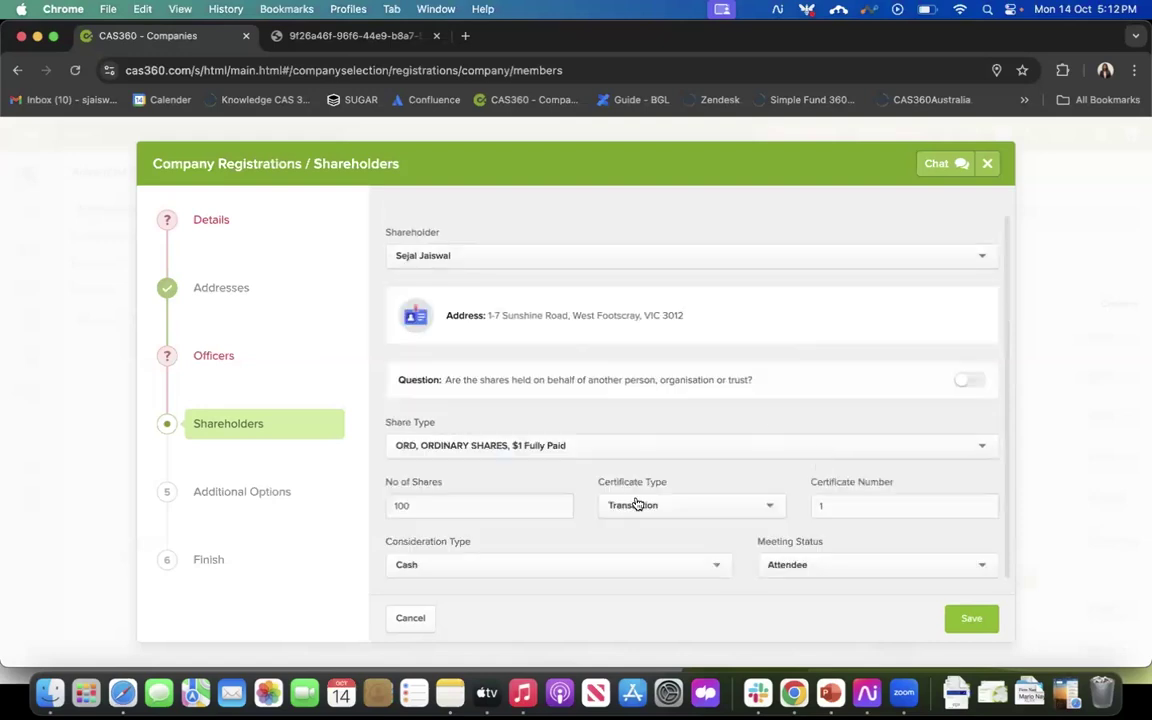
left_click(970, 619)
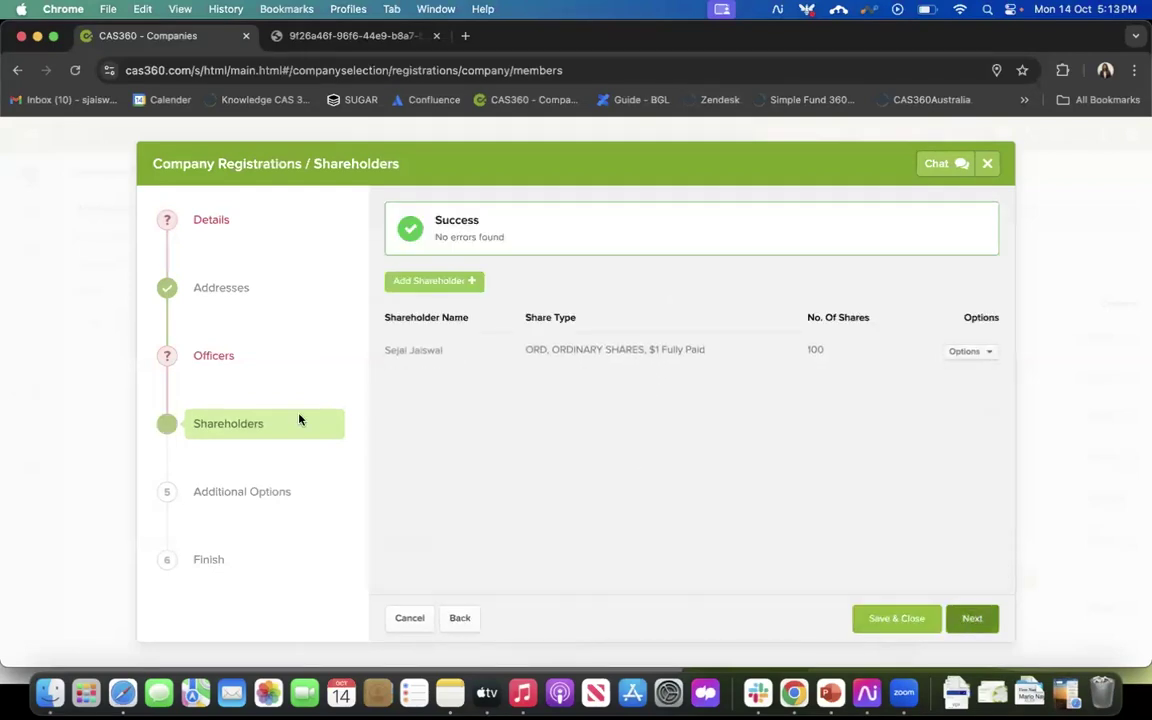
- On Additional Options, leave ASIC manual review switched off and proceed to the Finish summary
left_click(230, 500)
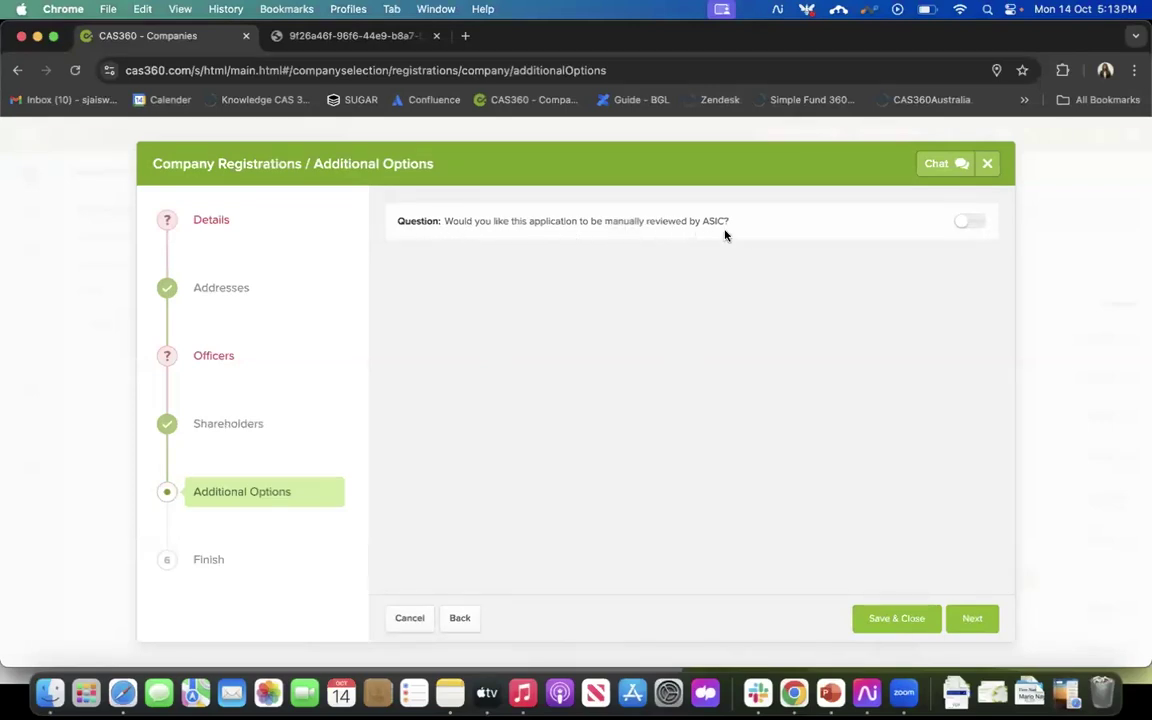
left_click(970, 222)
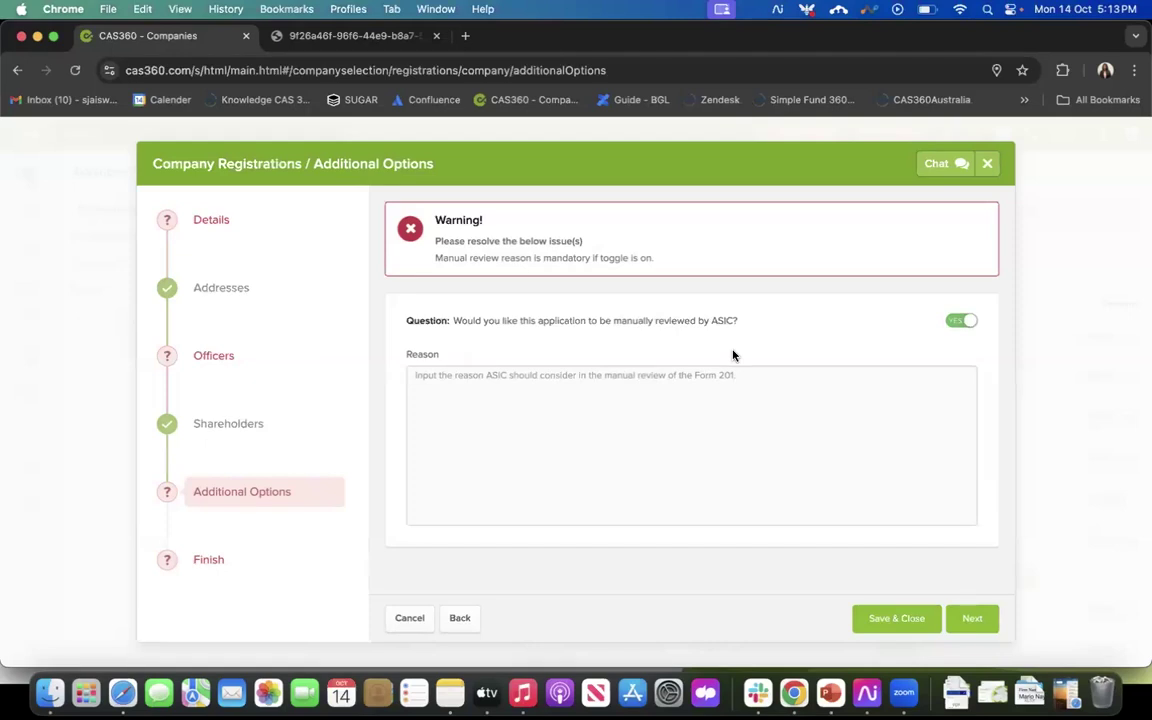
left_click(962, 322)
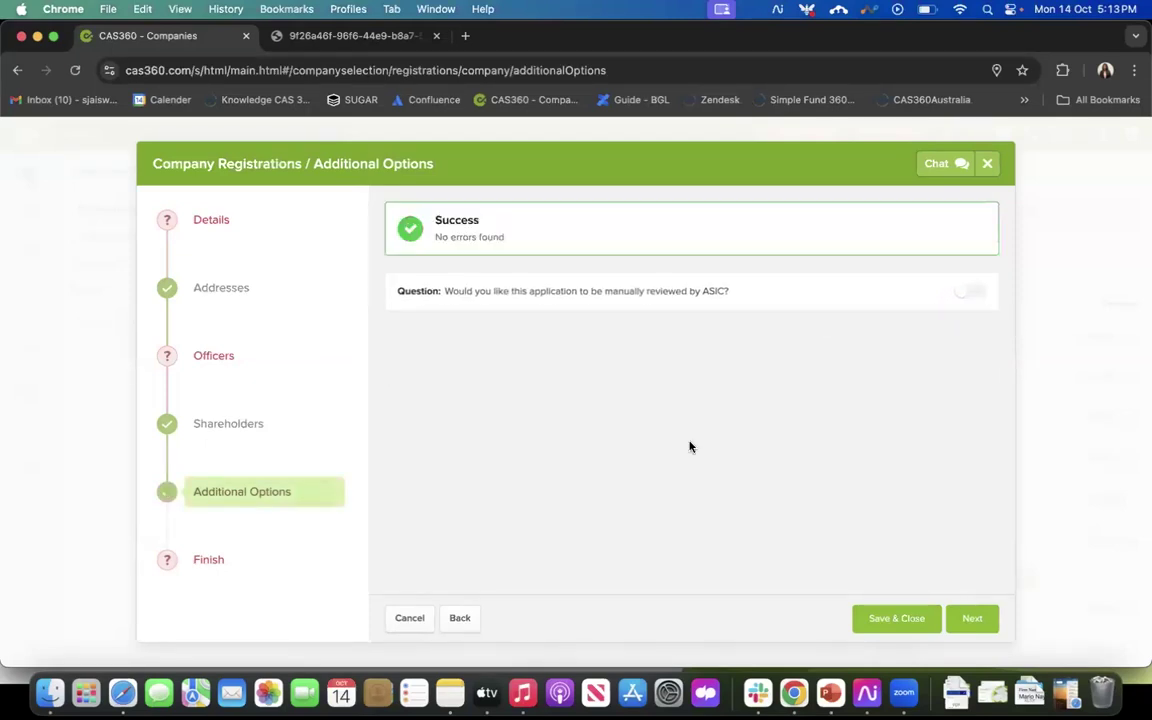
left_click(205, 561)
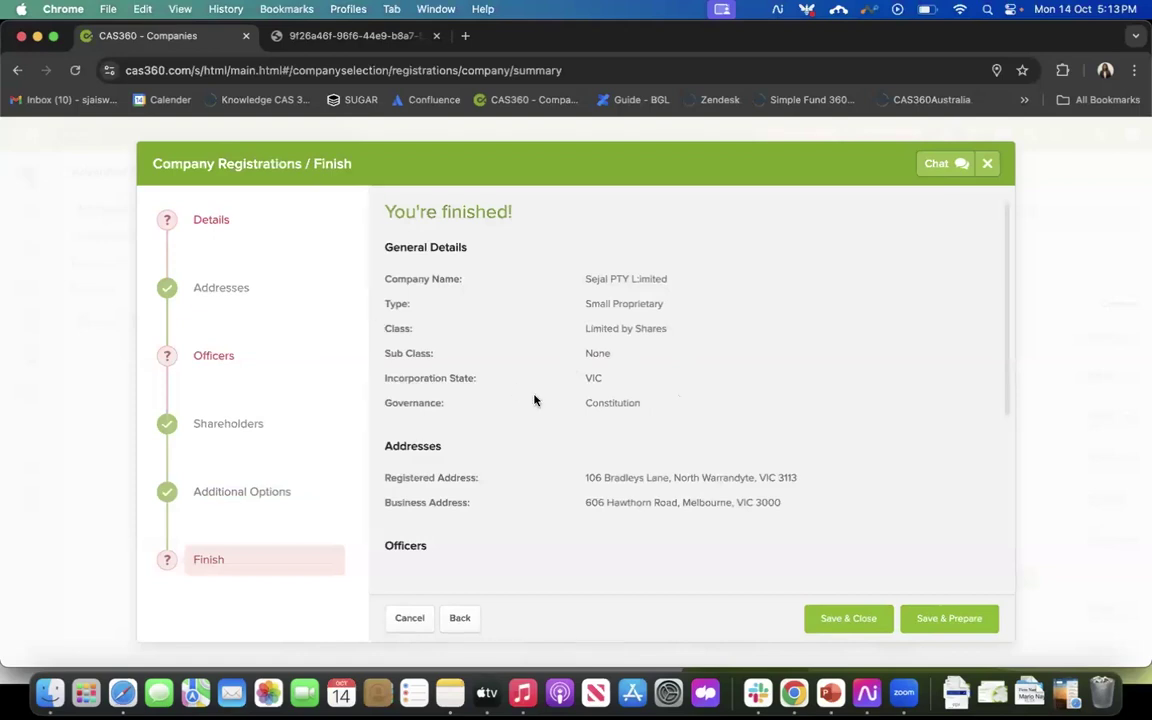
- Review the Shareholders and Additional Options summary, then Save & Close the registration
scroll(534, 400, "down", 3)
scroll(534, 400, "down", 3)
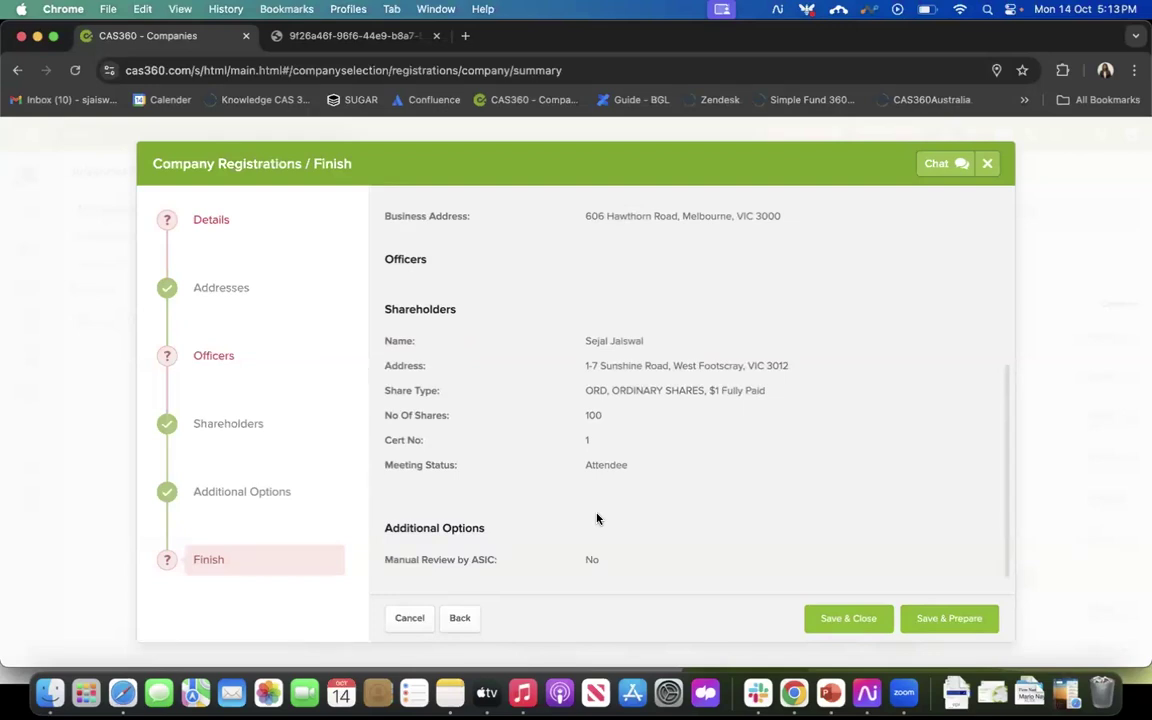
left_click(828, 617)
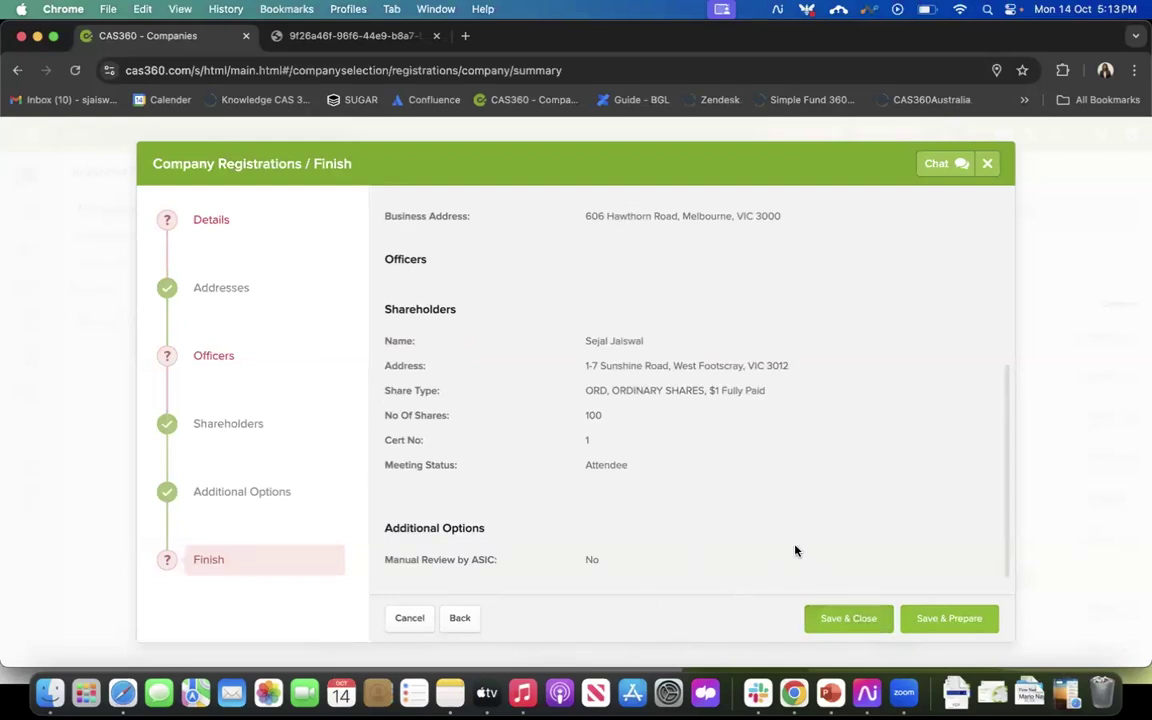
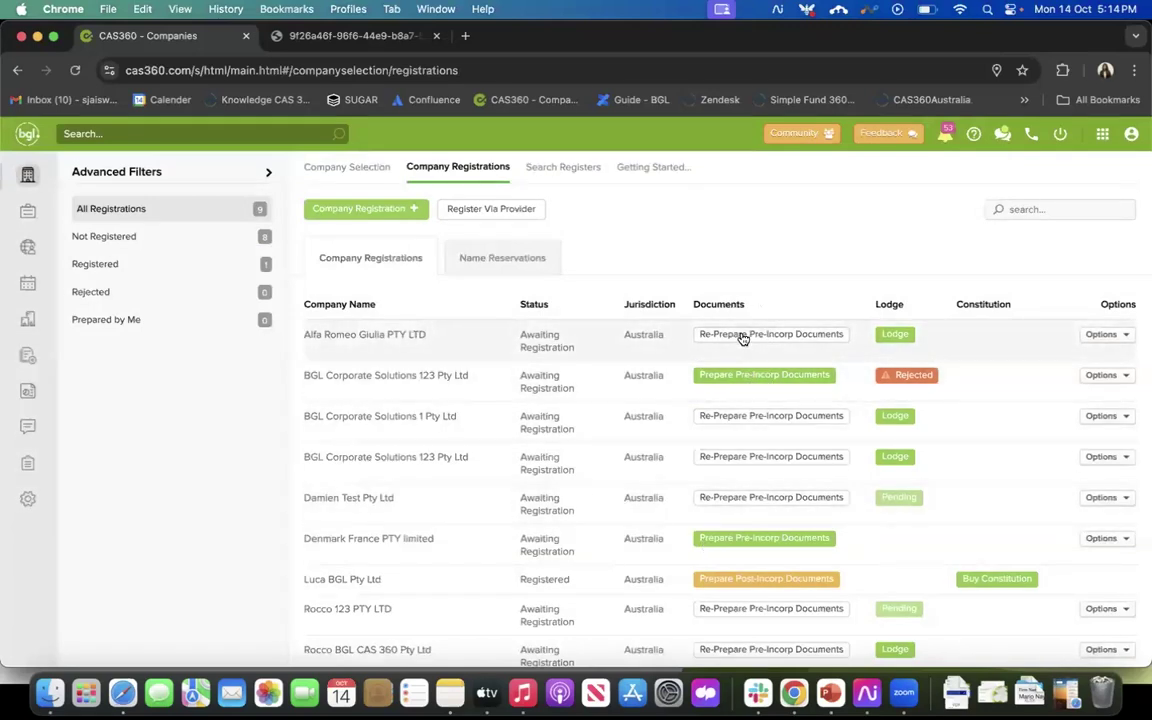
- Re-prepare Alfa Romeo Giulia PTY LTD's pre-incorp documents and open the Form 201 PDF
left_click(743, 336)
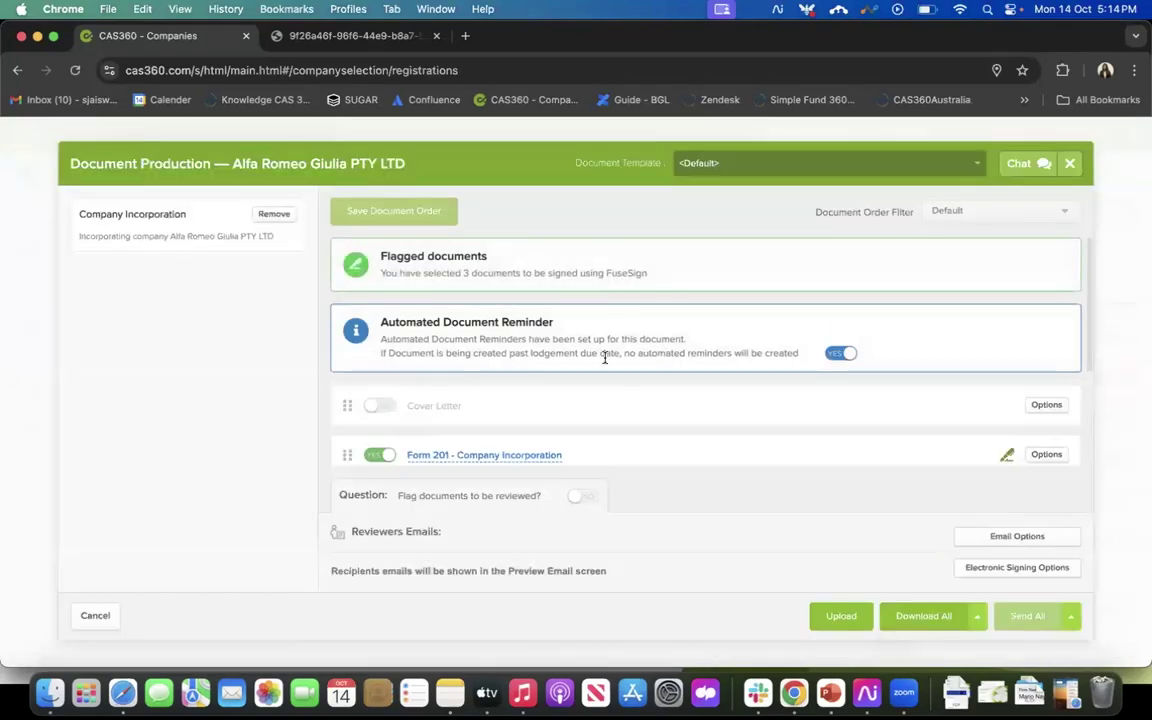
scroll(614, 396, "down", 3)
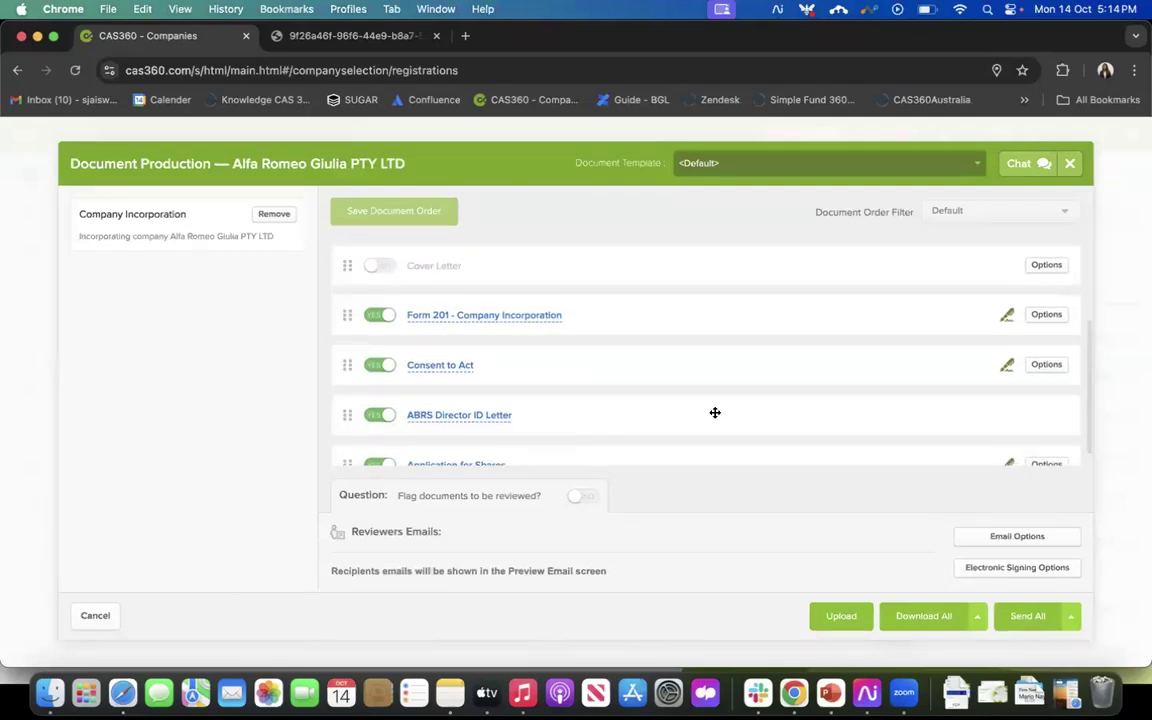
scroll(715, 412, "down", 1)
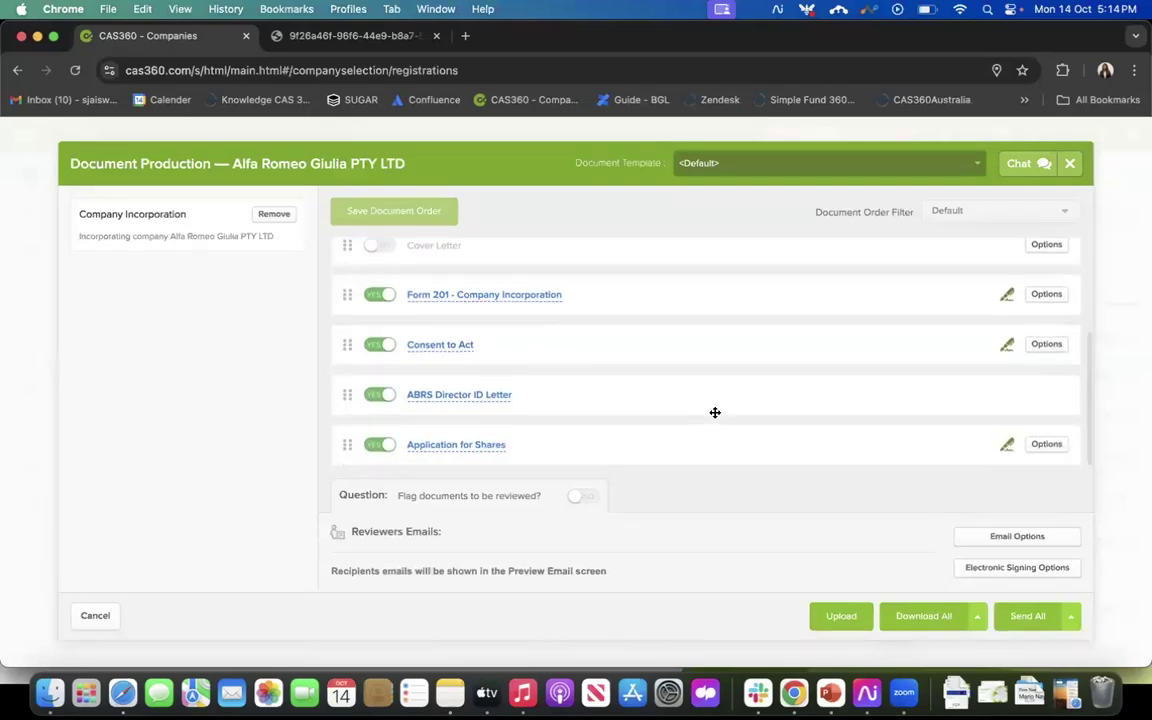
left_click(499, 296)
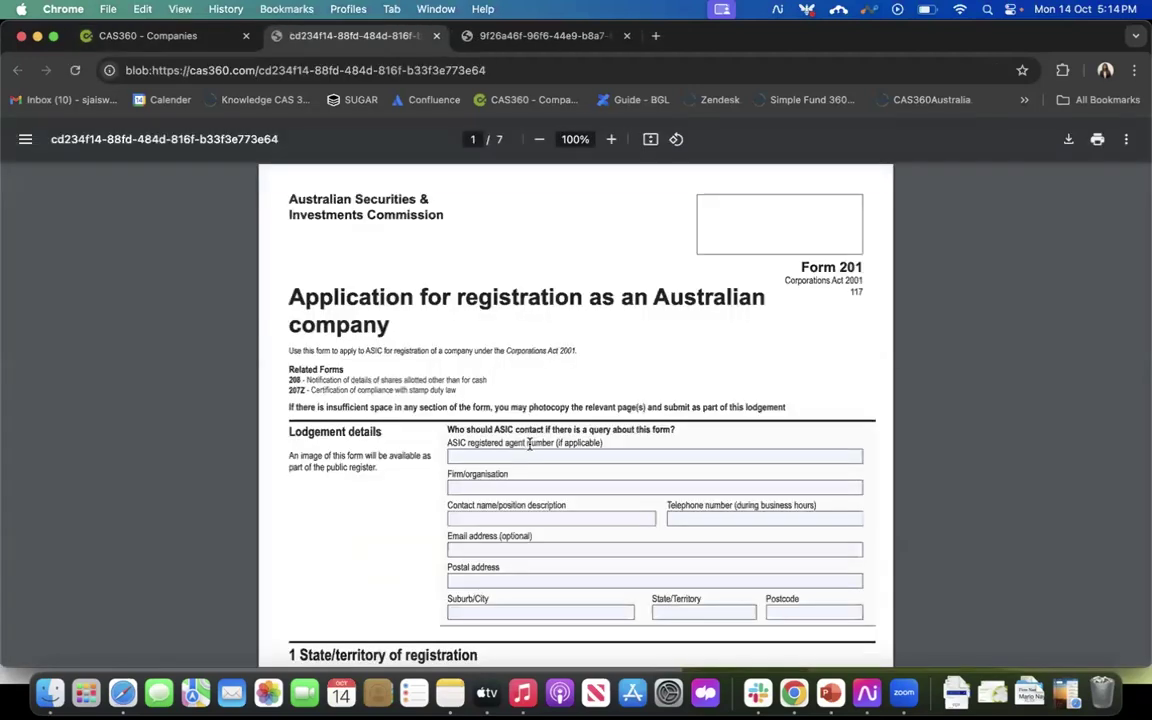
- Check Form 201 shows ALFA ROMEO GIULIA PTY LTD as a VIC proprietary company, then return to CAS360
scroll(712, 428, "down", 10)
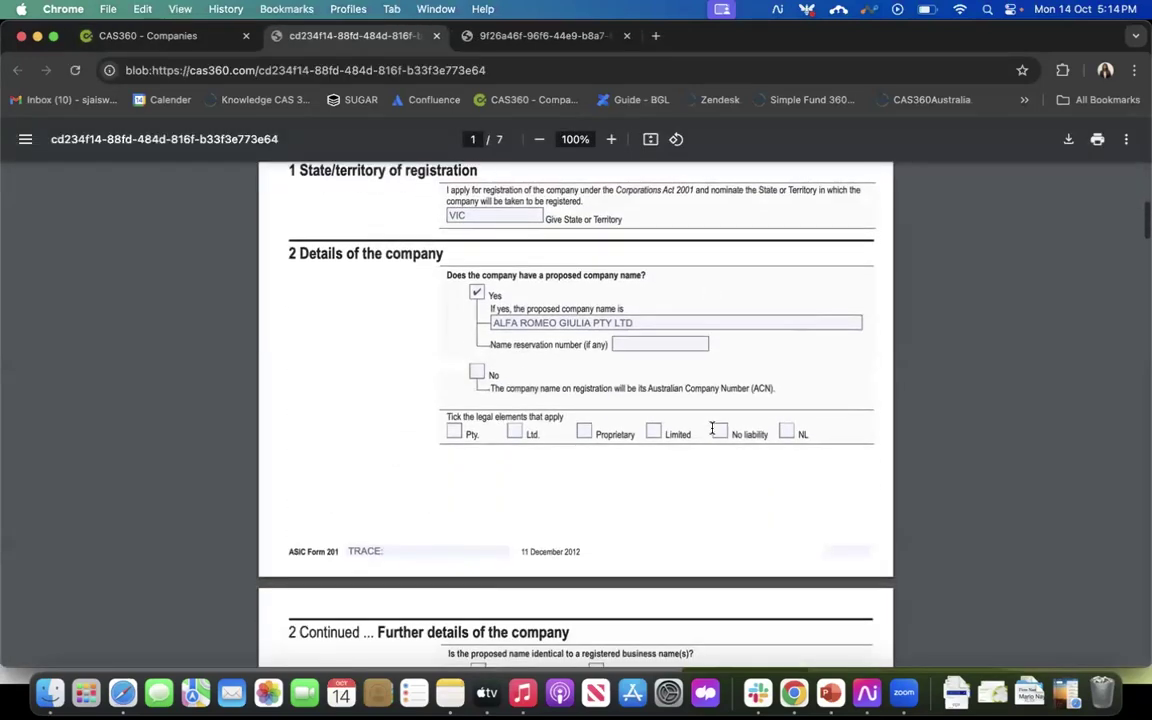
scroll(685, 487, "down", 10)
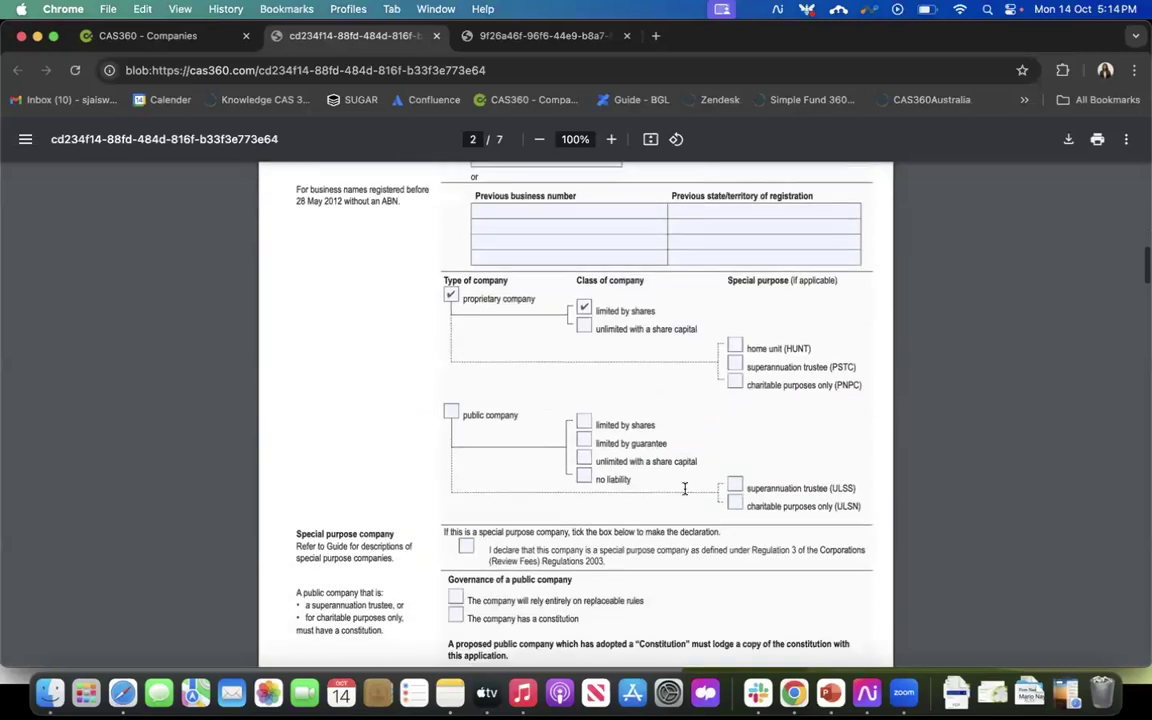
scroll(685, 487, "down", 10)
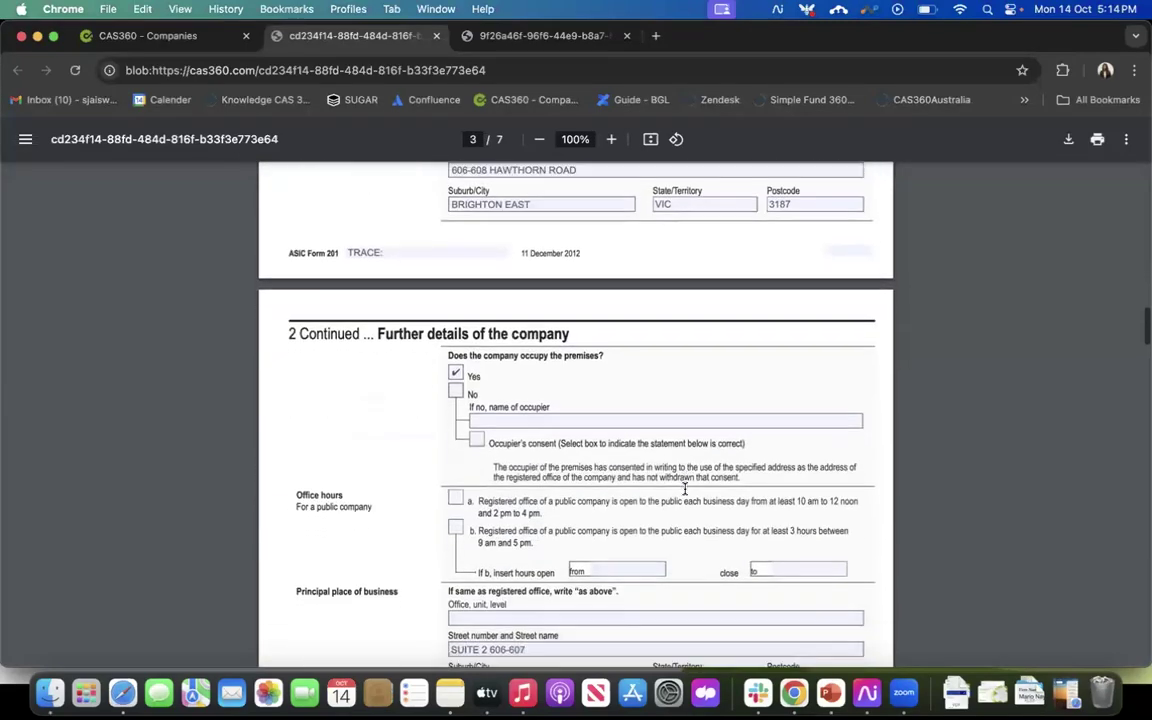
scroll(685, 487, "down", 5)
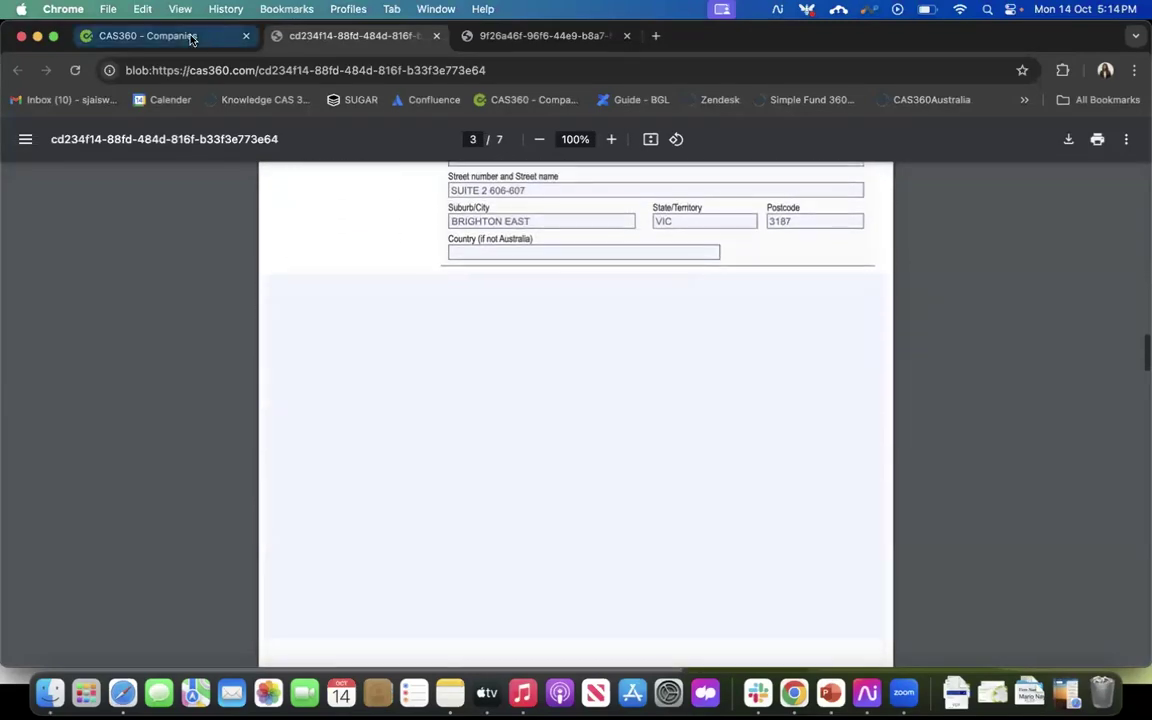
left_click(190, 36)
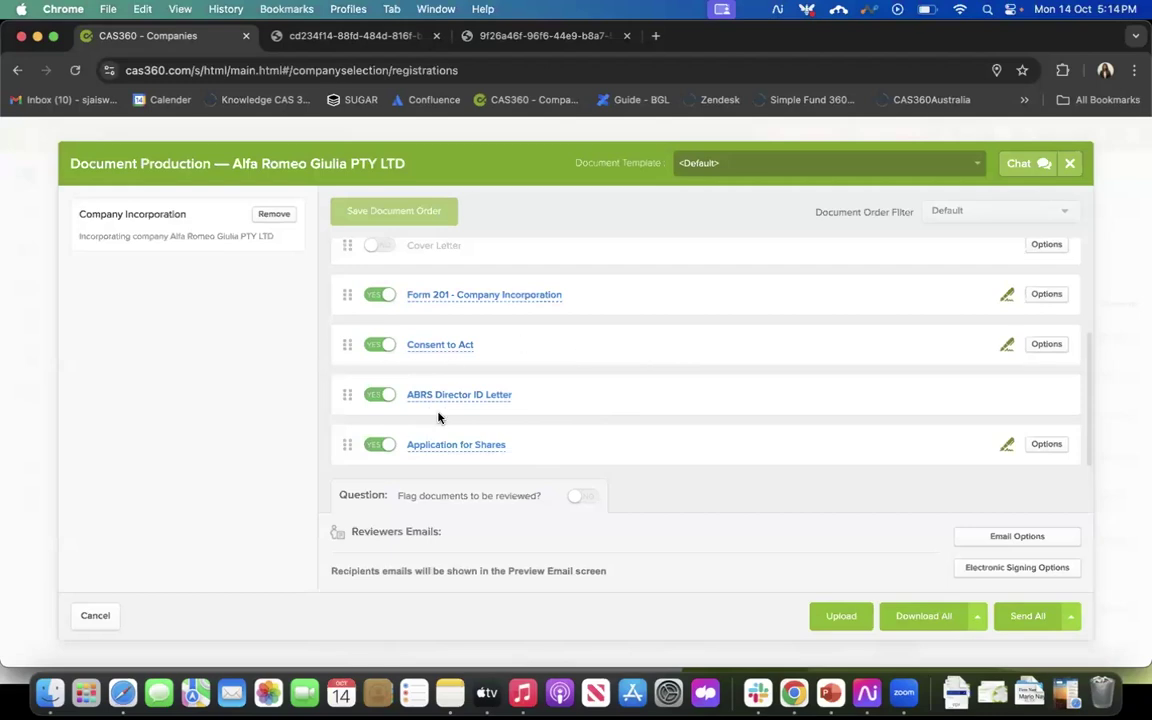
left_click(459, 356)
scroll(513, 383, "down", 3)
scroll(513, 383, "down", 10)
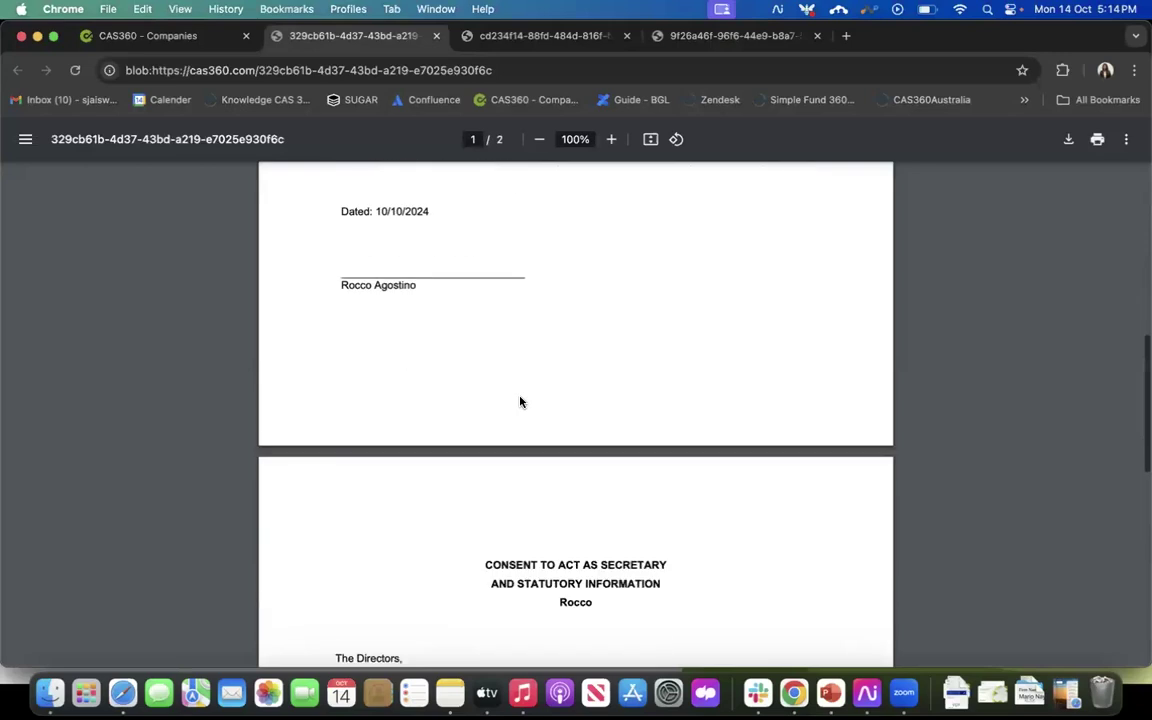
scroll(519, 402, "down", 5)
scroll(394, 256, "down", 4)
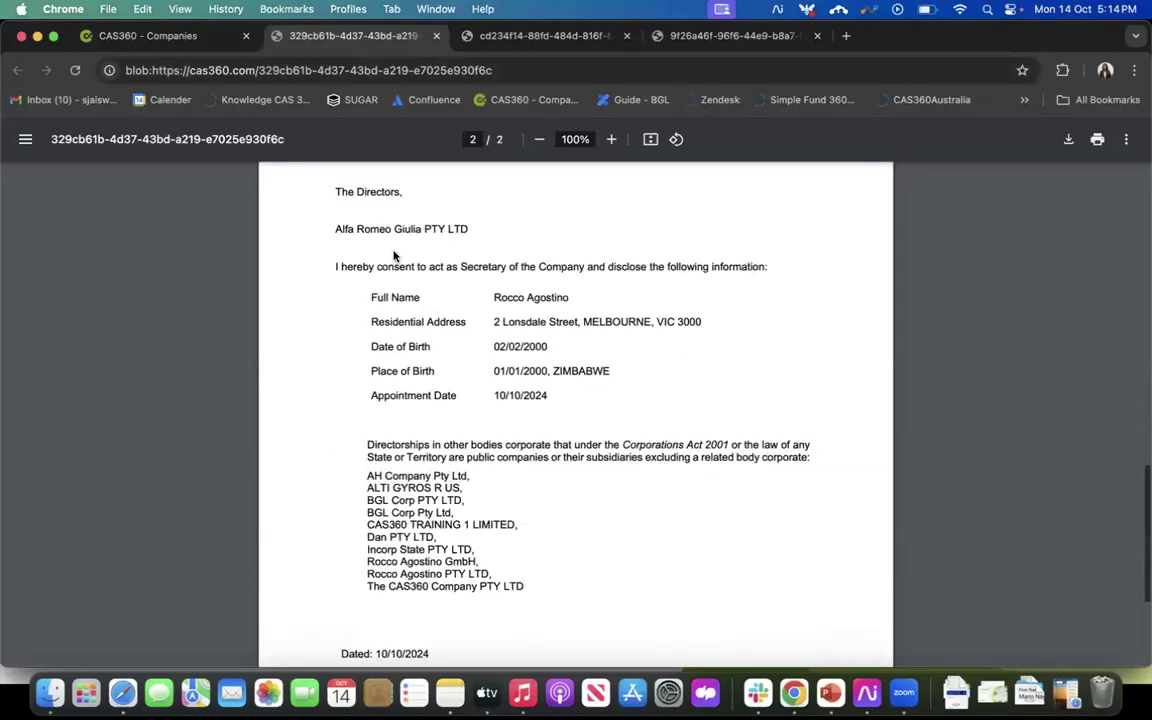
scroll(394, 256, "down", 3)
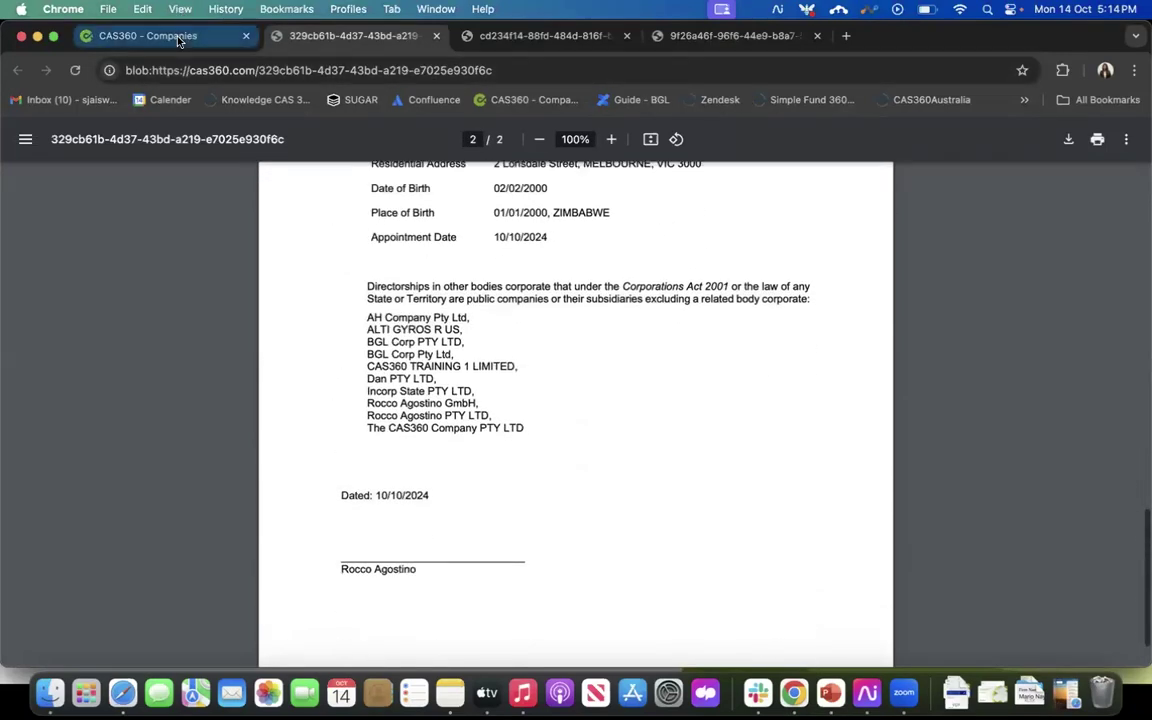
left_click(178, 40)
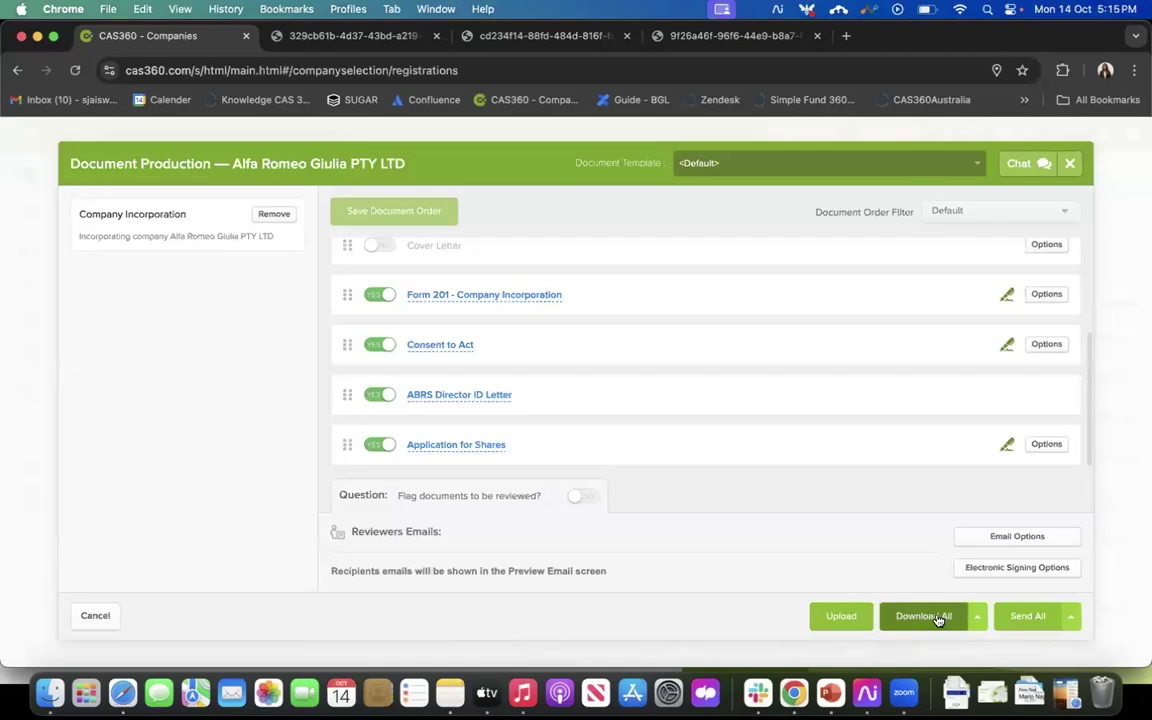
- Make the company Form 201's registered agent, save, and confirm overwriting the re-prepared documents
left_click(1025, 617)
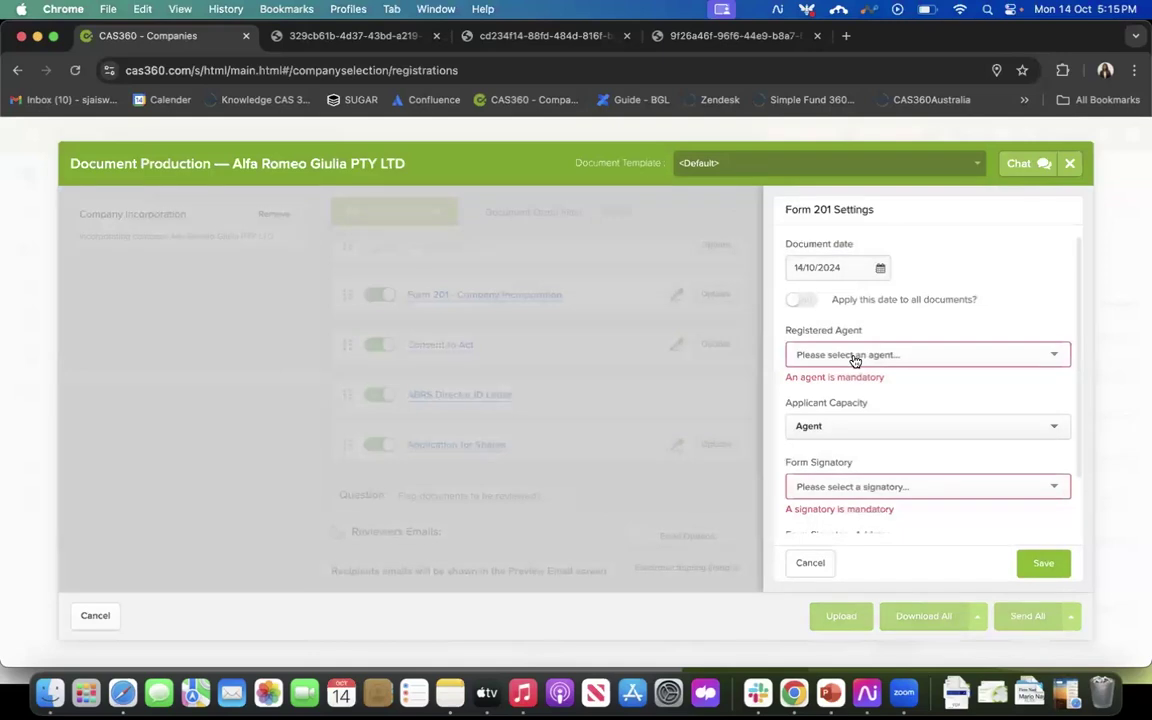
left_click(855, 356)
left_click(846, 396)
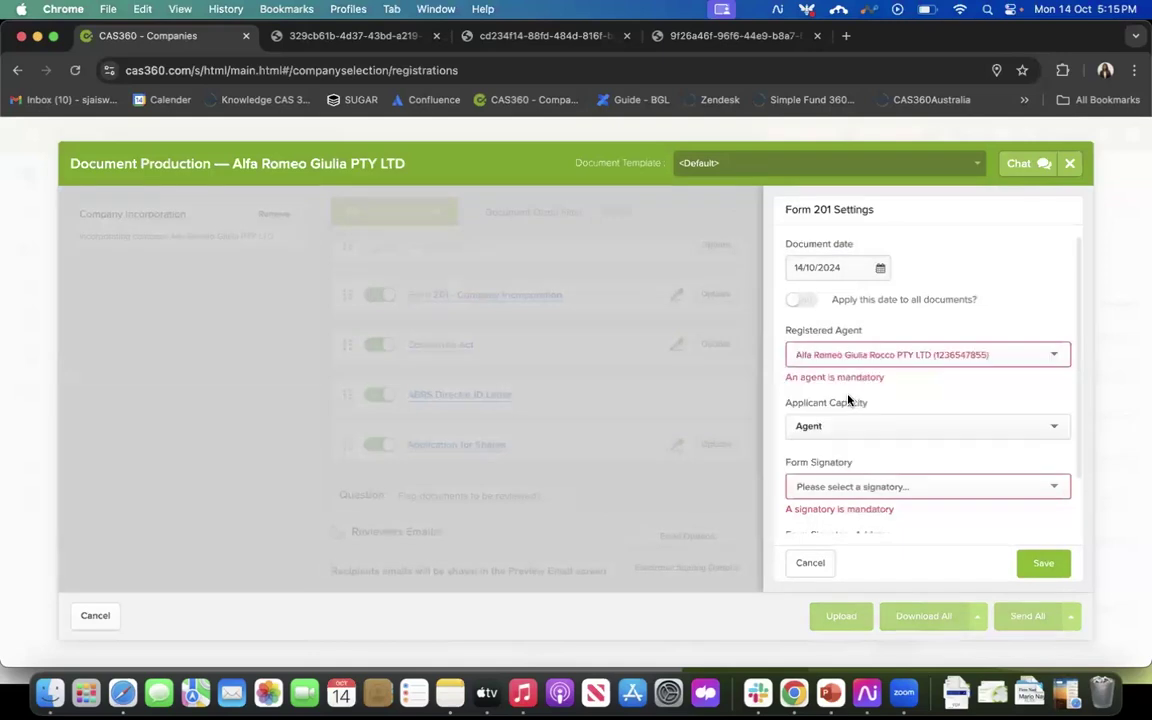
left_click(1042, 562)
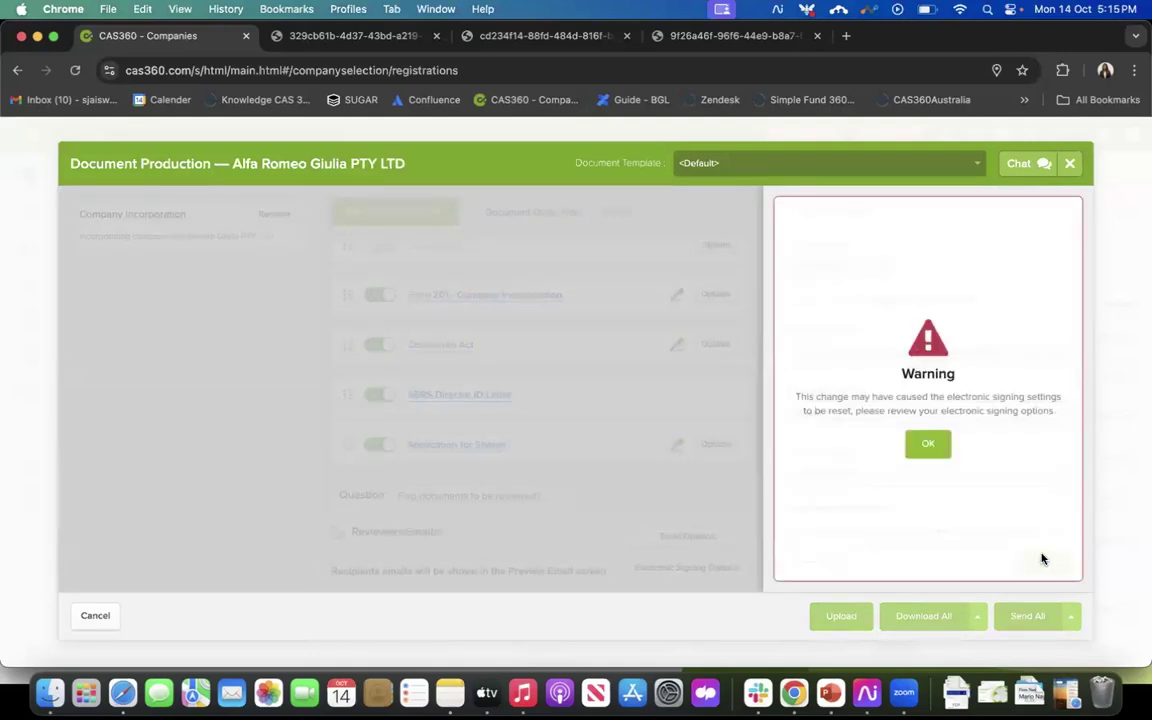
left_click(918, 440)
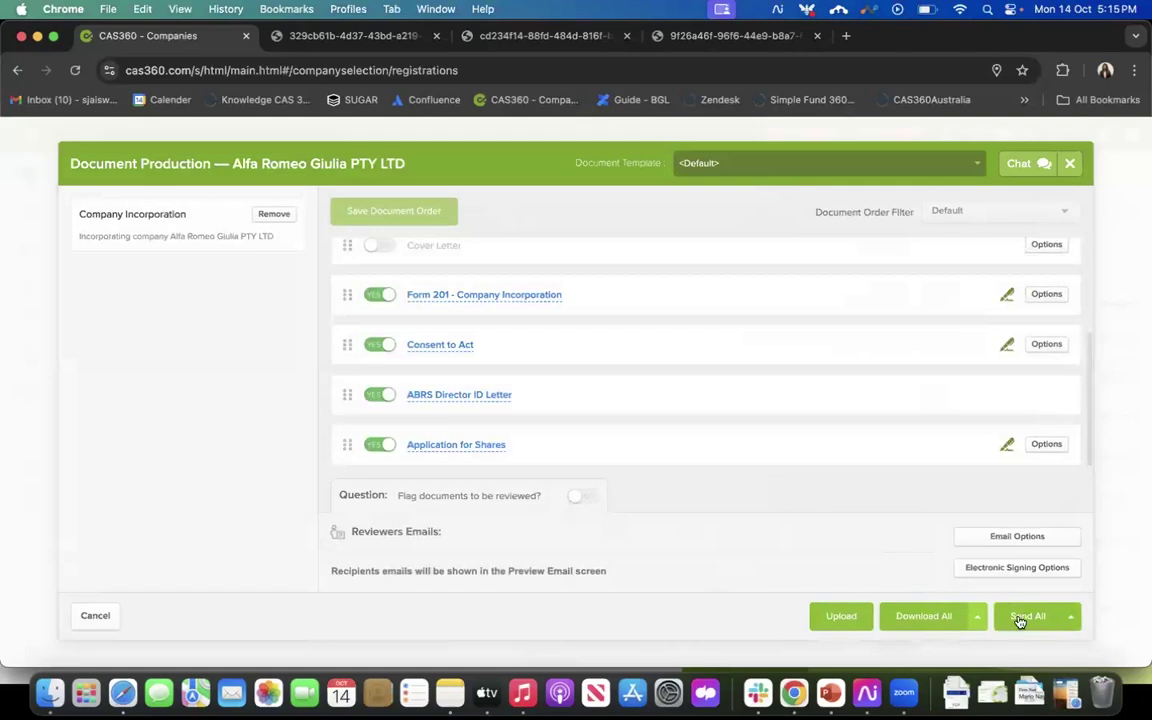
left_click(1019, 619)
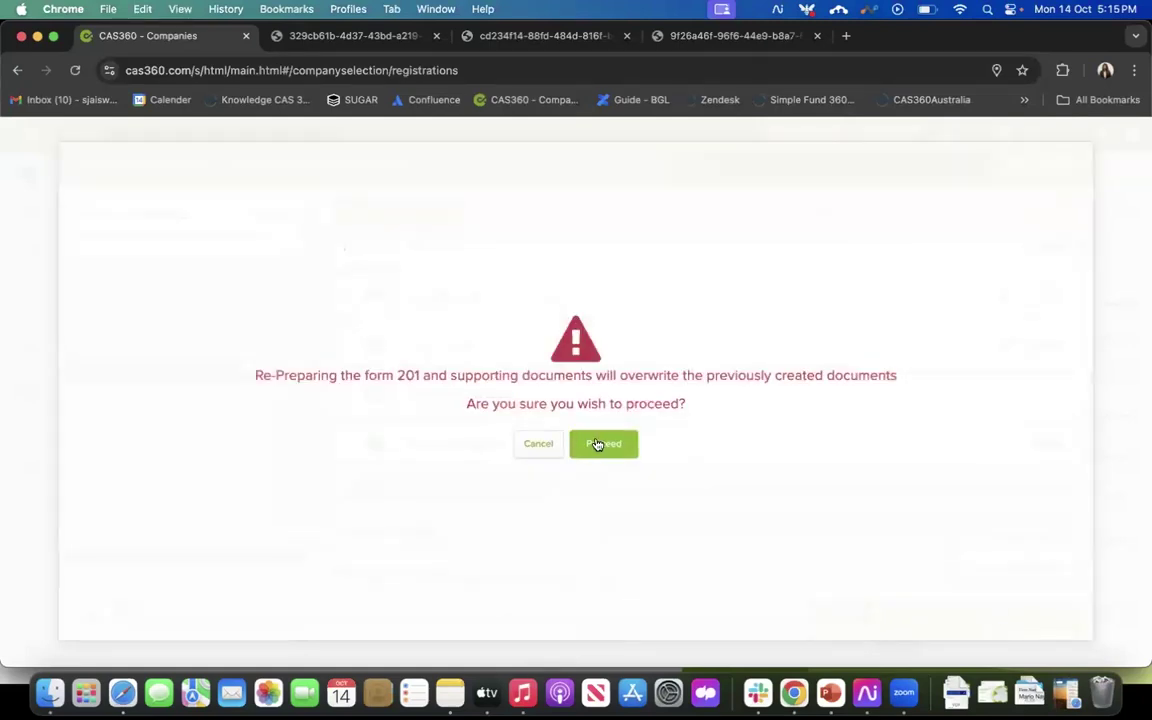
left_click(599, 442)
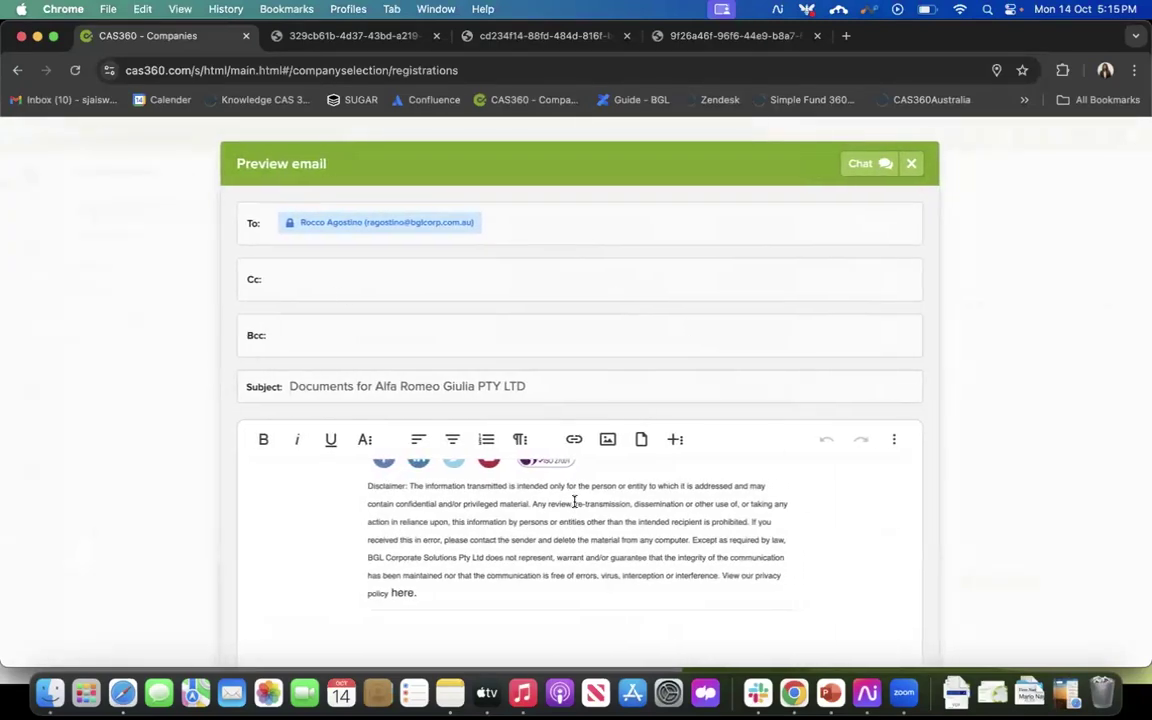
scroll(569, 505, "up", 10)
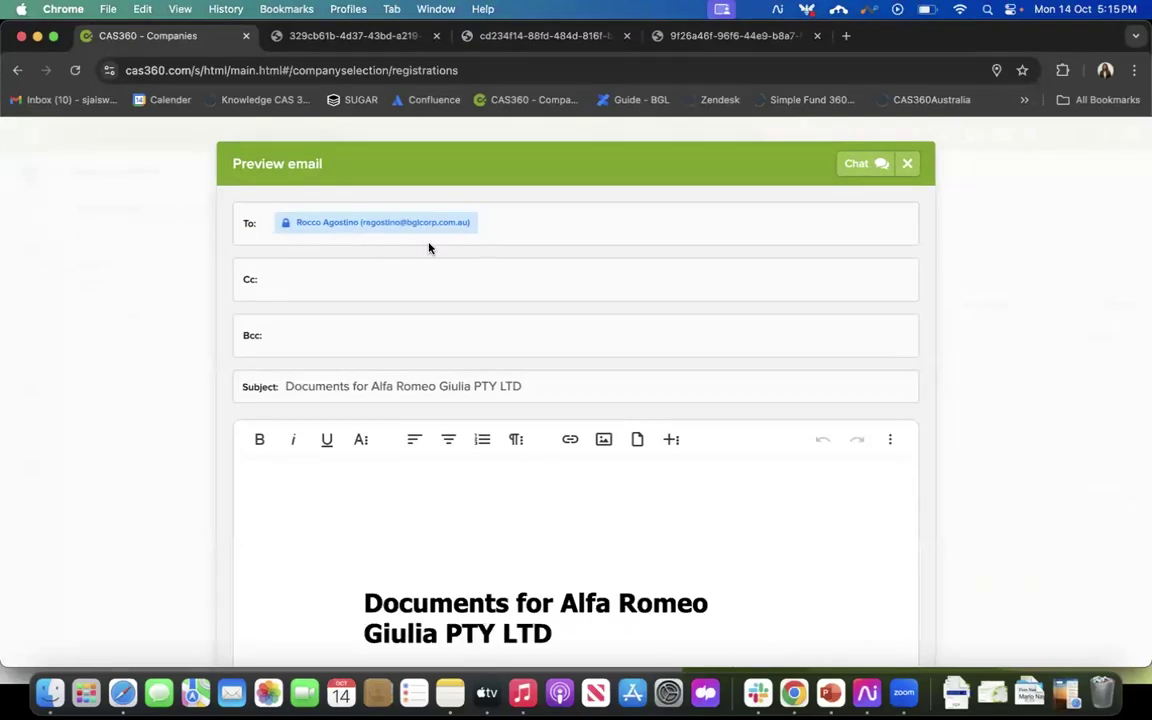
left_click(345, 280)
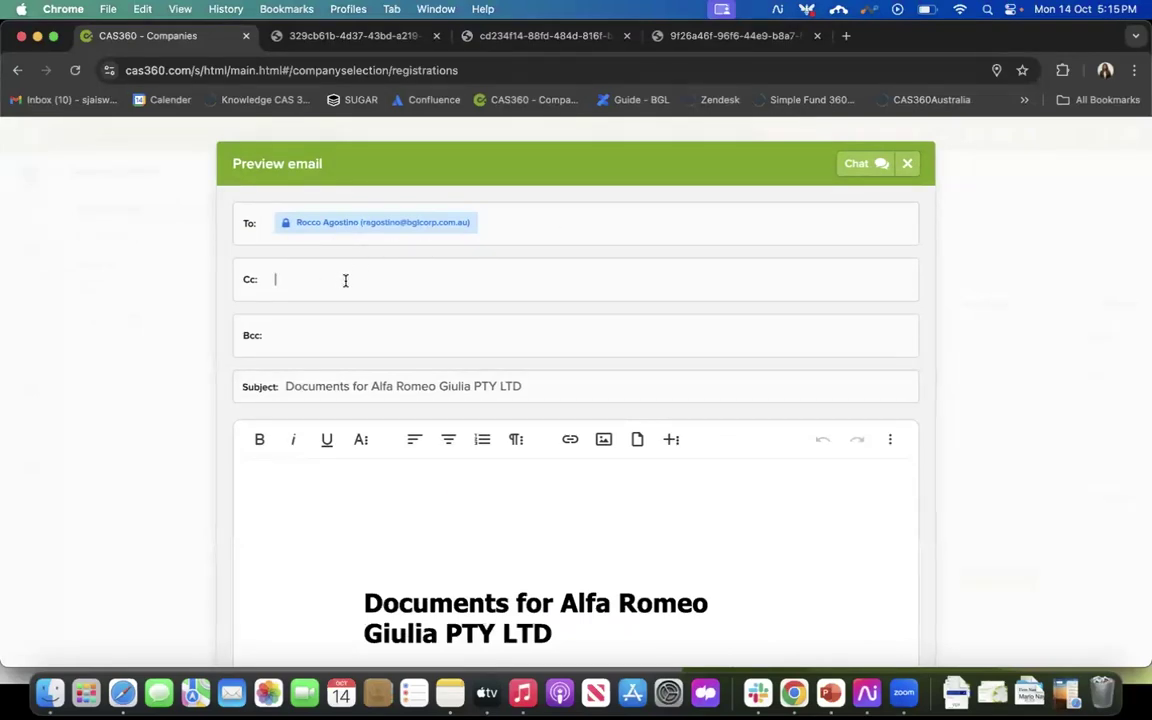
left_click(336, 332)
type("f")
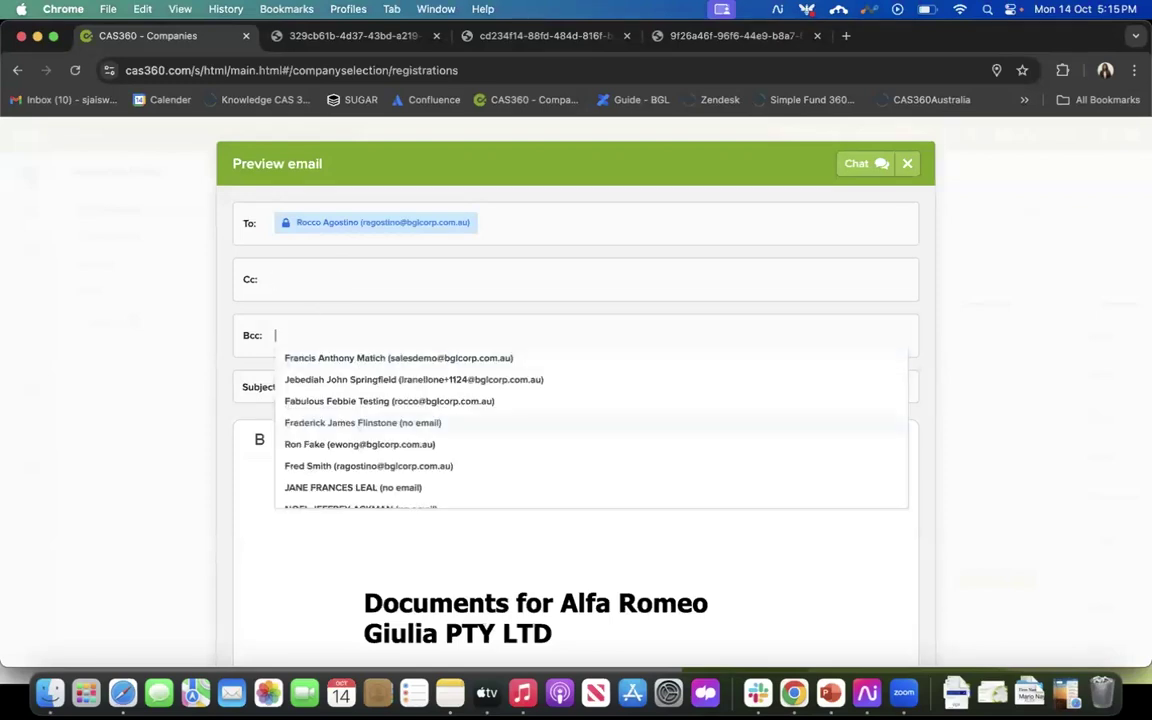
left_click(249, 383)
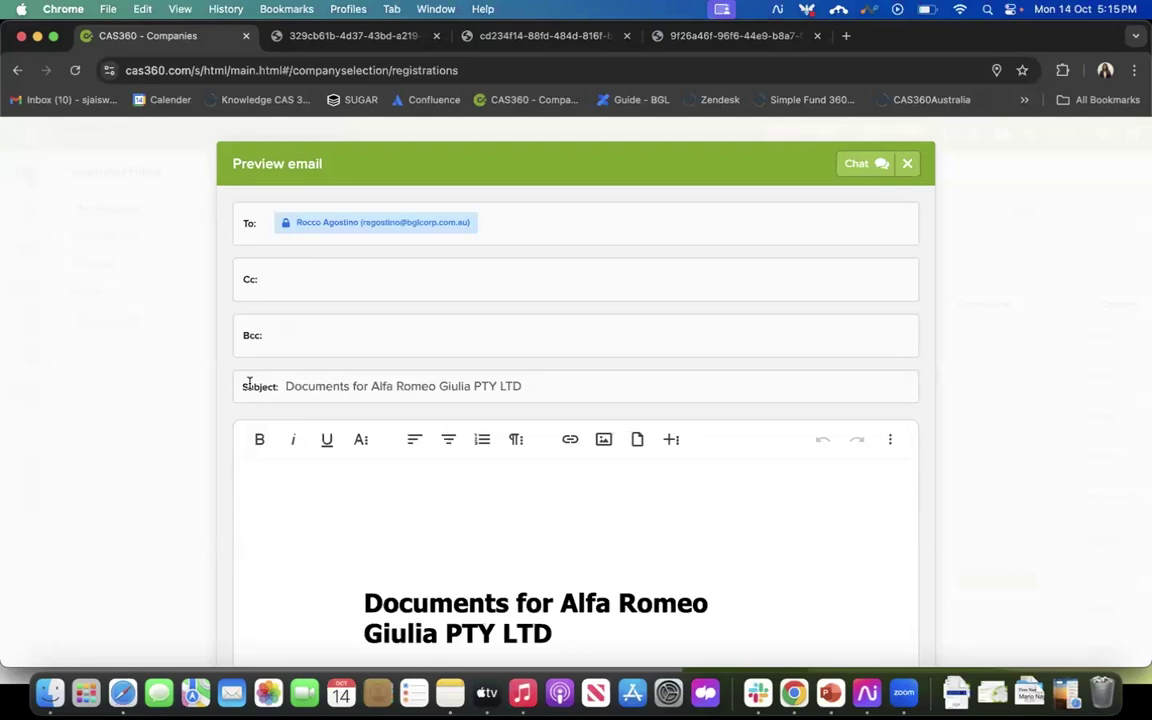
left_click(545, 386)
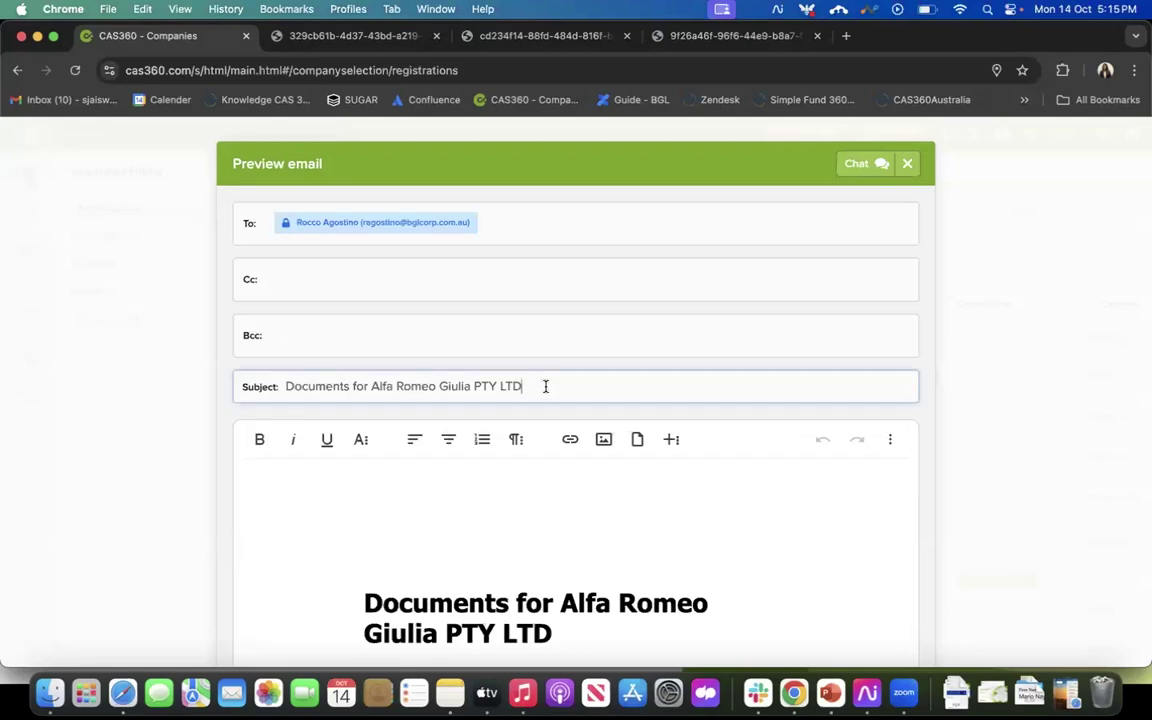
type("Please sign it")
scroll(679, 553, "down", 3)
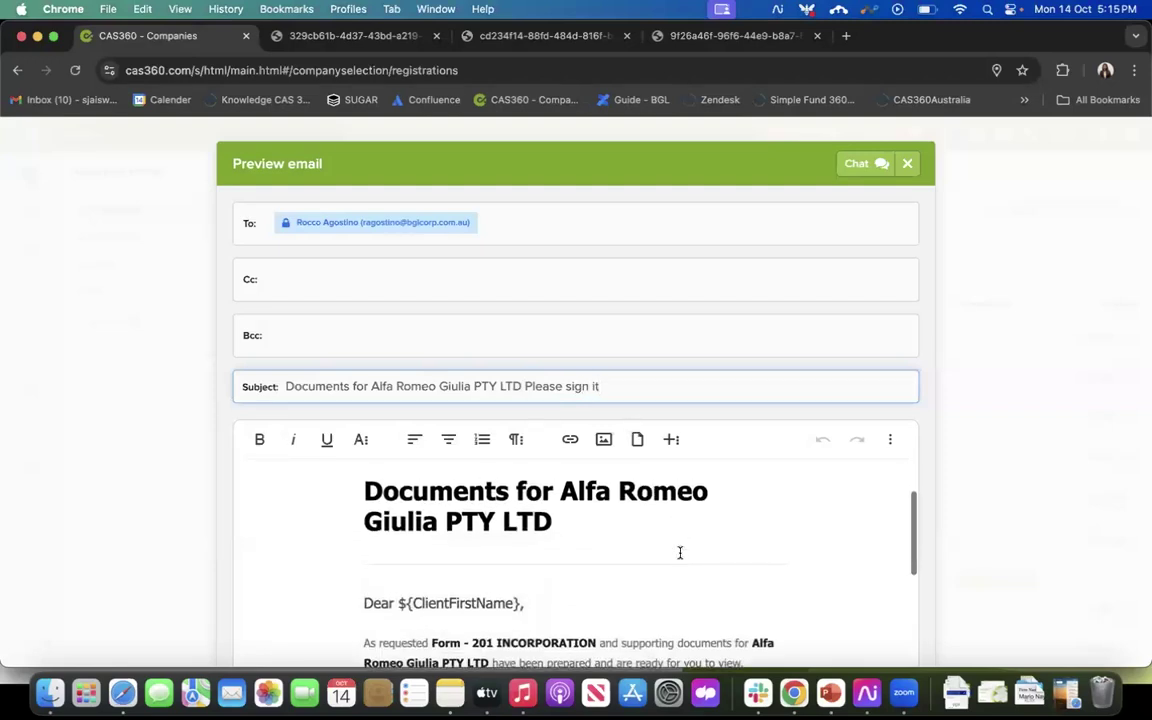
scroll(679, 553, "down", 2)
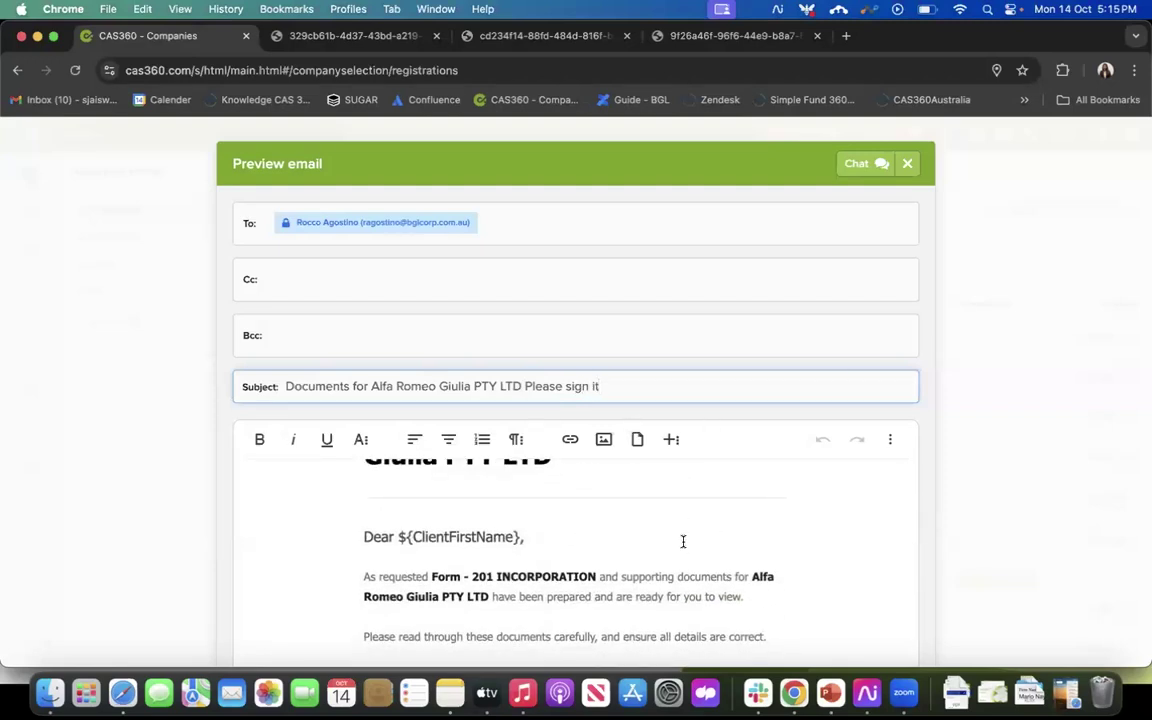
left_click(601, 536)
key("Return")
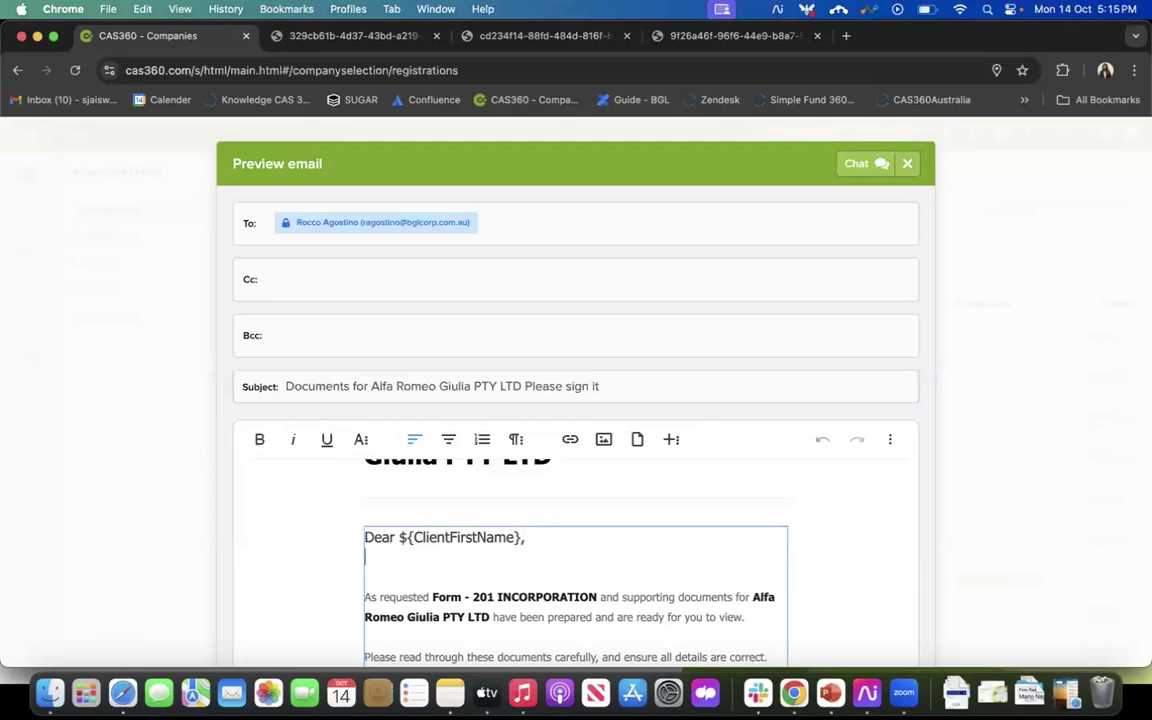
type("Please sign it today")
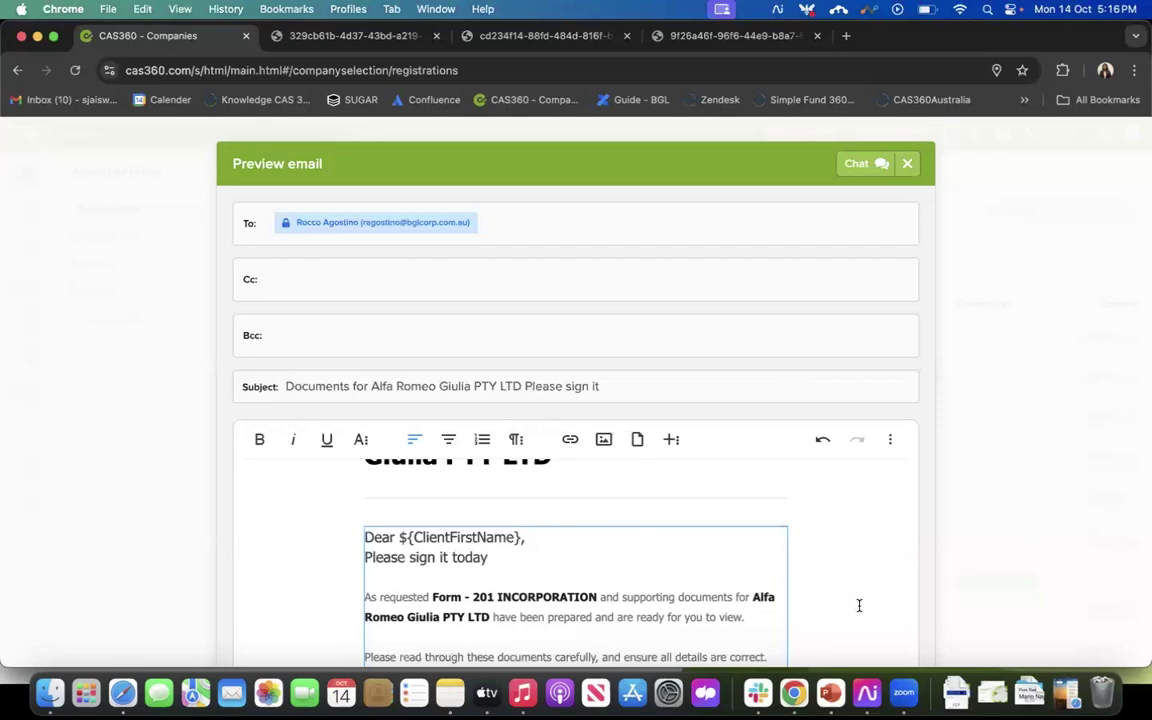
scroll(859, 571, "down", 10)
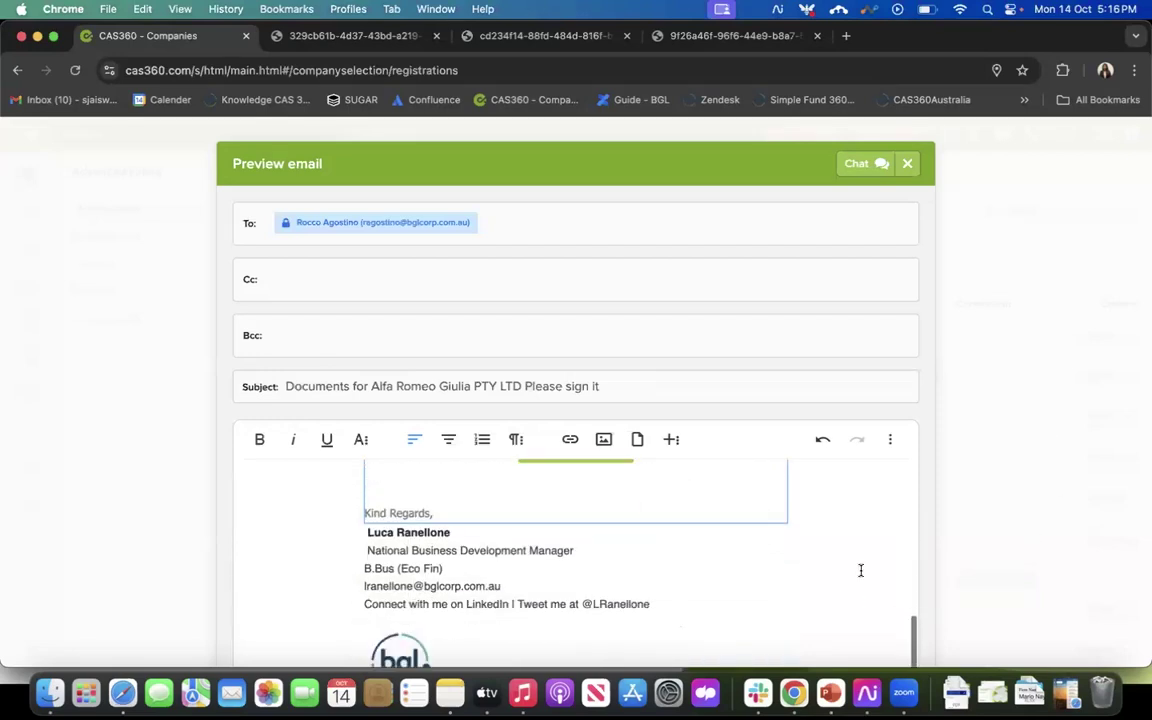
scroll(656, 581, "down", 2)
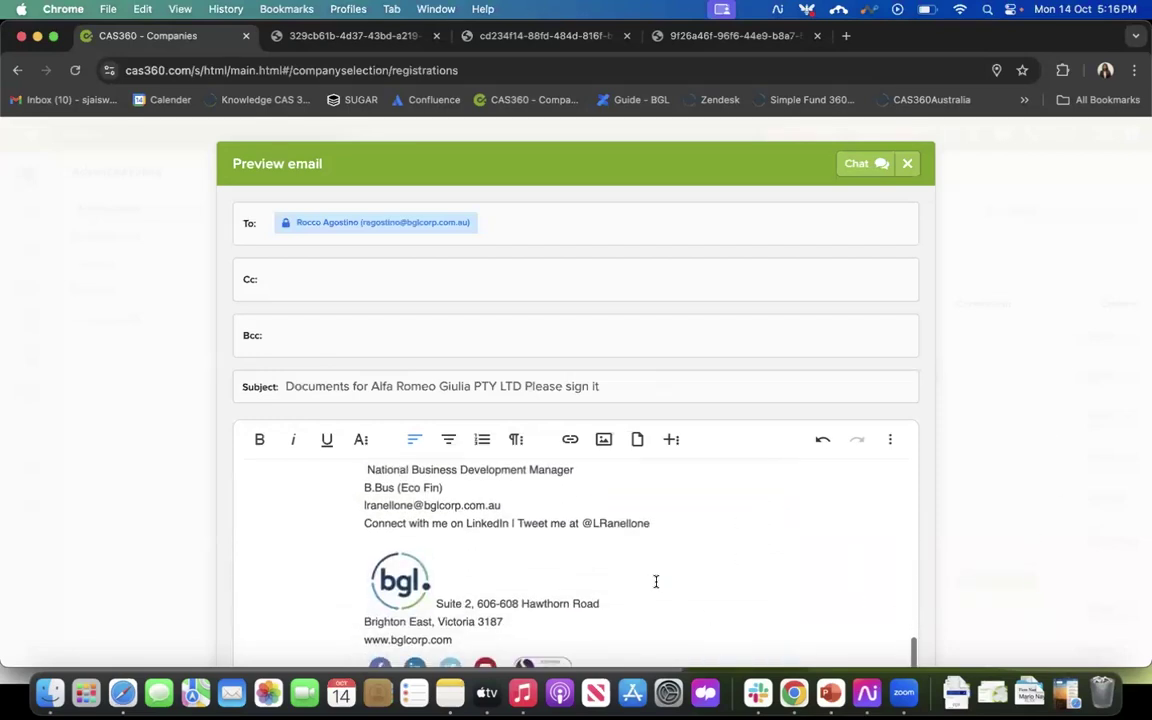
scroll(656, 581, "down", 3)
scroll(1056, 494, "down", 1)
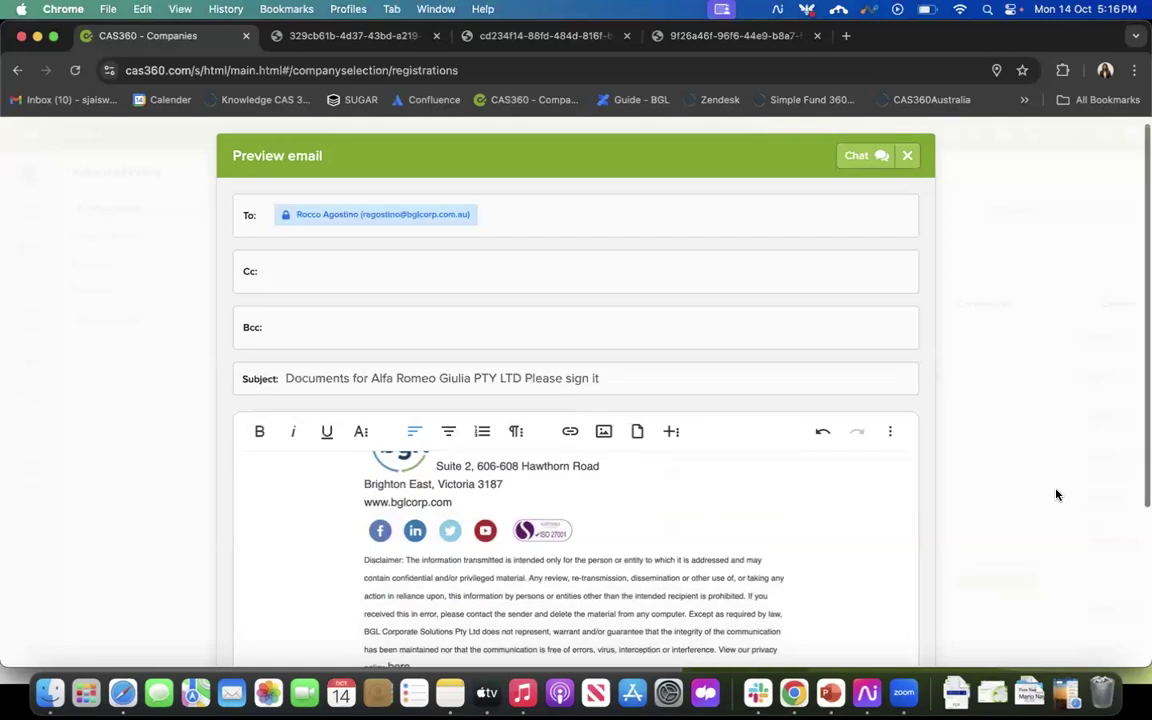
scroll(1056, 494, "down", 5)
scroll(597, 386, "up", 1)
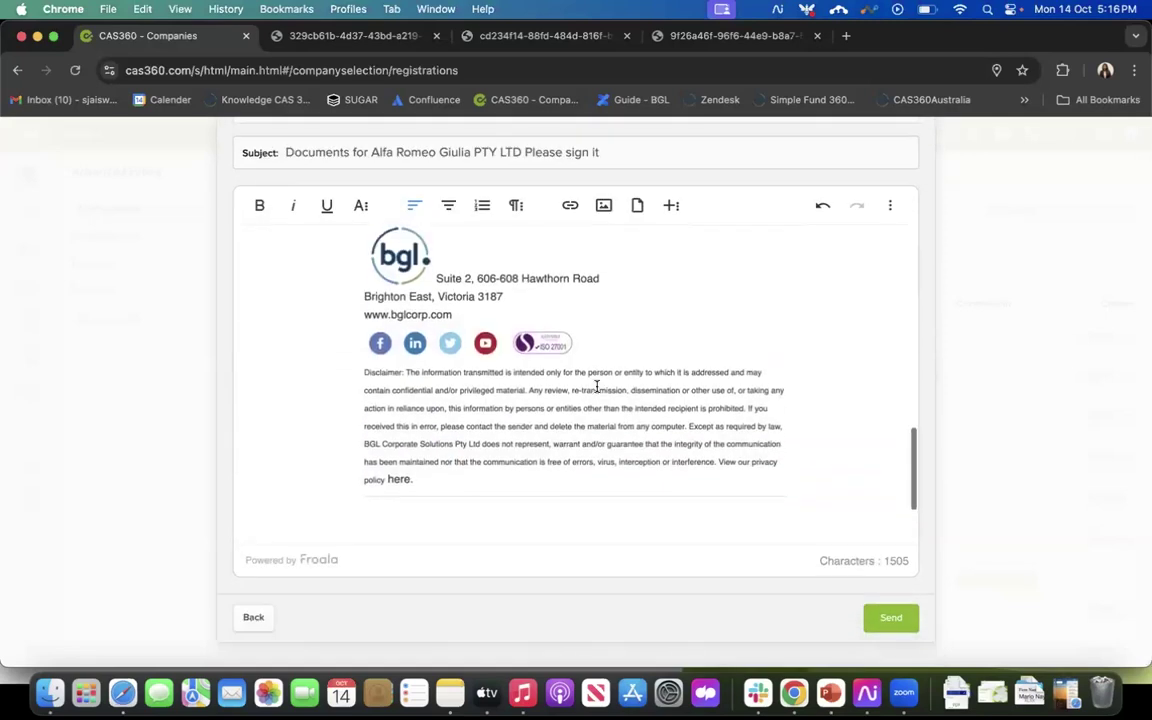
scroll(597, 386, "up", 2)
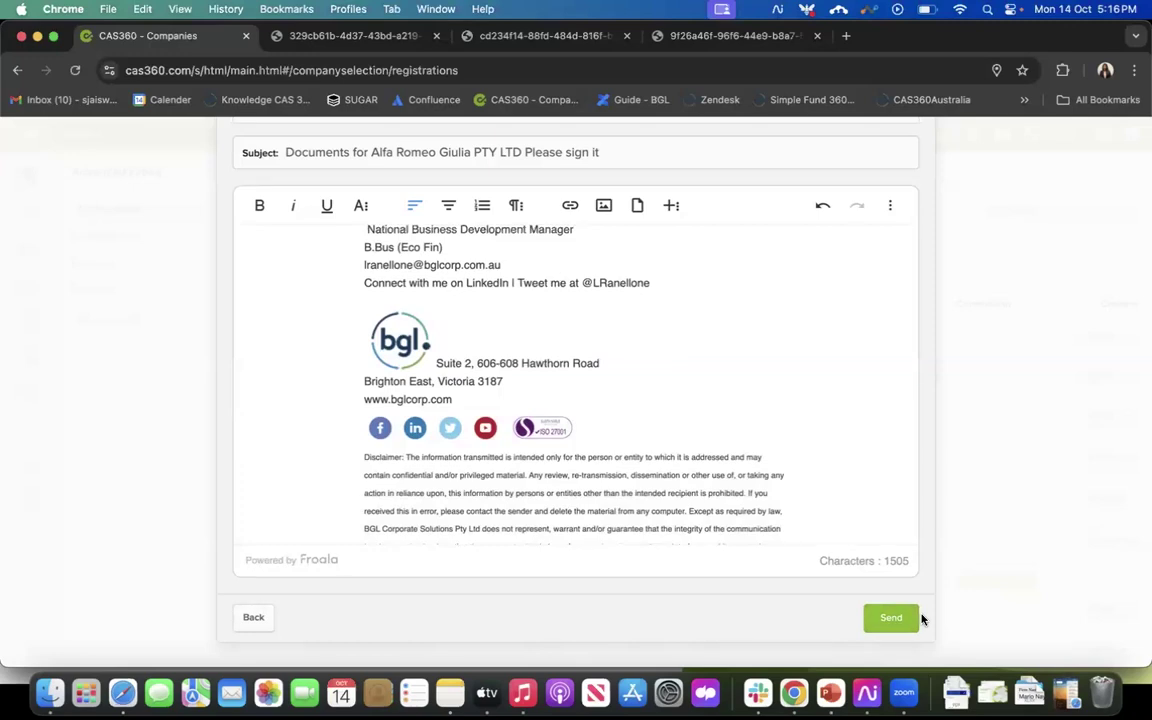
scroll(975, 545, "up", 5)
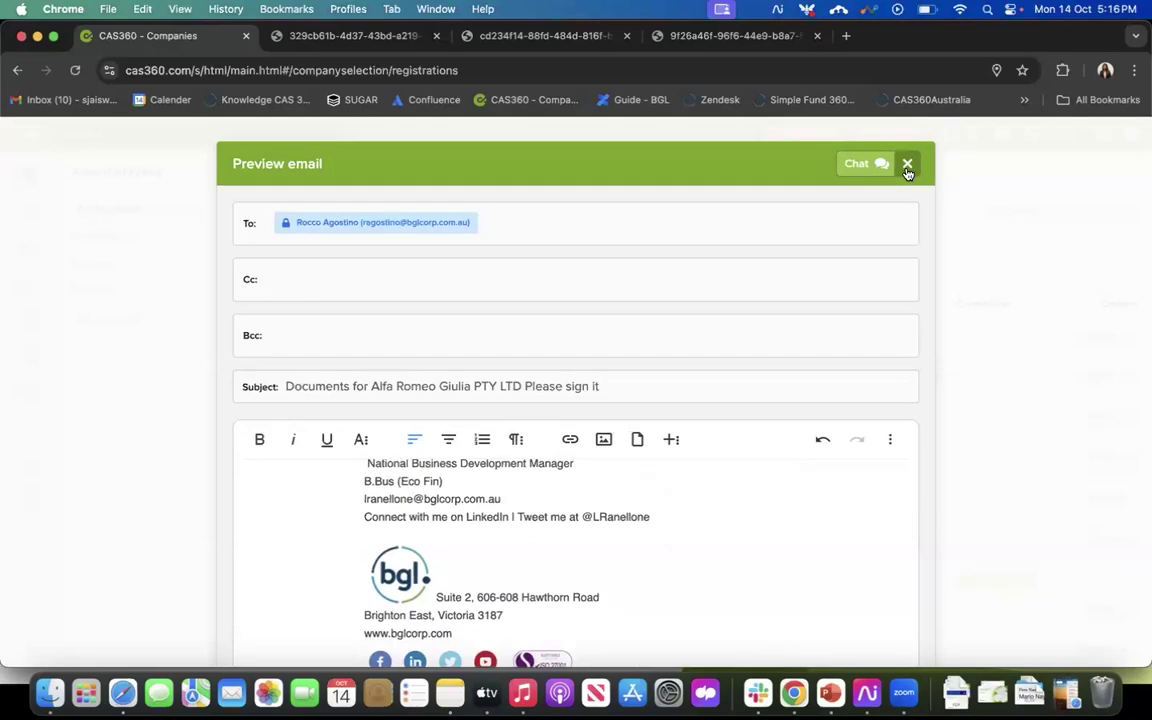
- Close the email preview unsent and see Alfa Romeo Giulia listed as Awaiting Registration
left_click(907, 165)
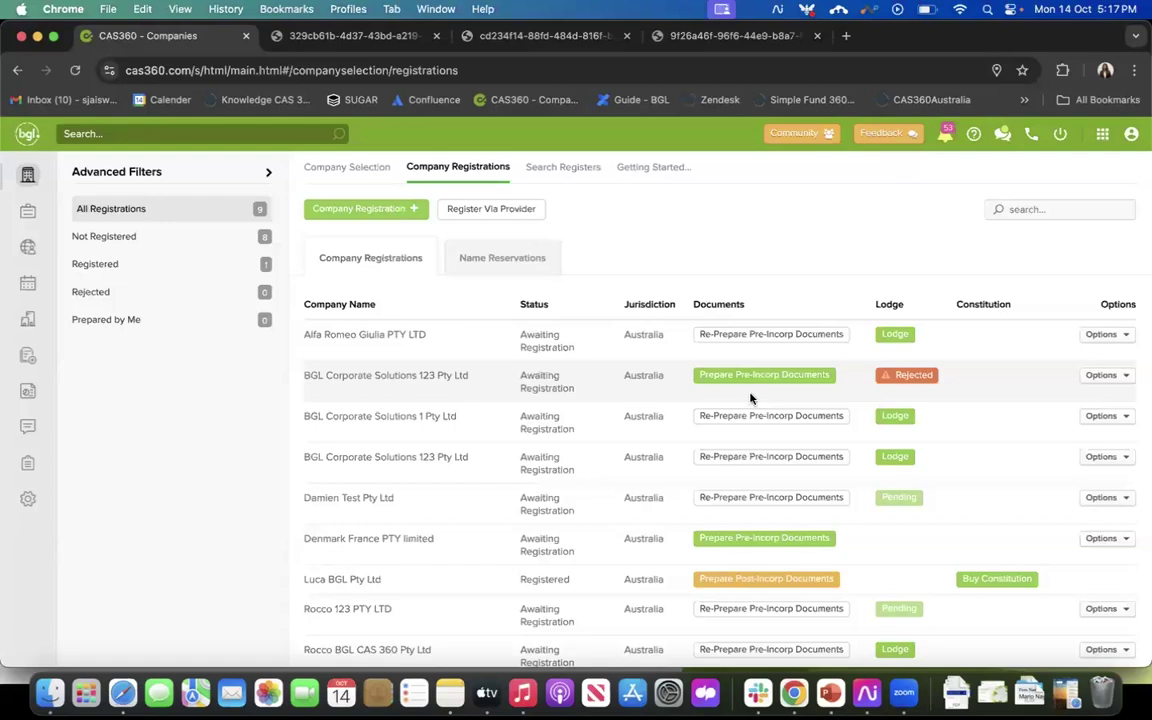
scroll(621, 572, "down", 1)
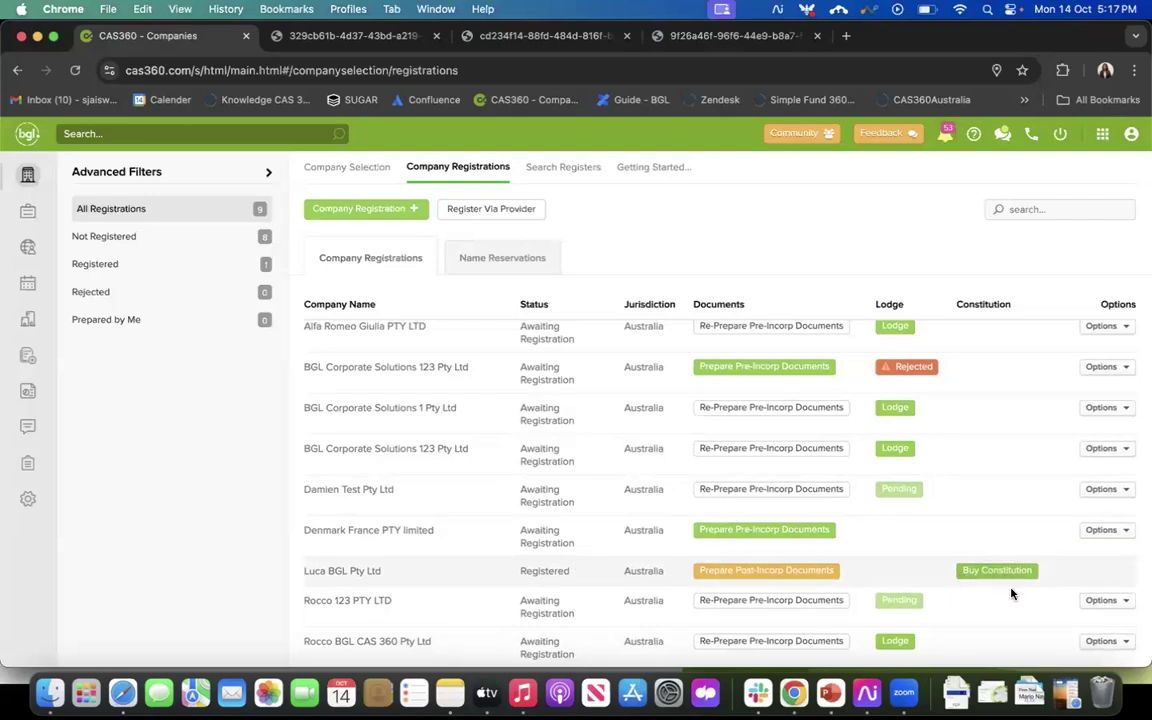
- Prepare Luca BGL's post-incorp documents and review the 2-page Form 362 appointing BGL CORPORATE SOLUTIONS
left_click(747, 572)
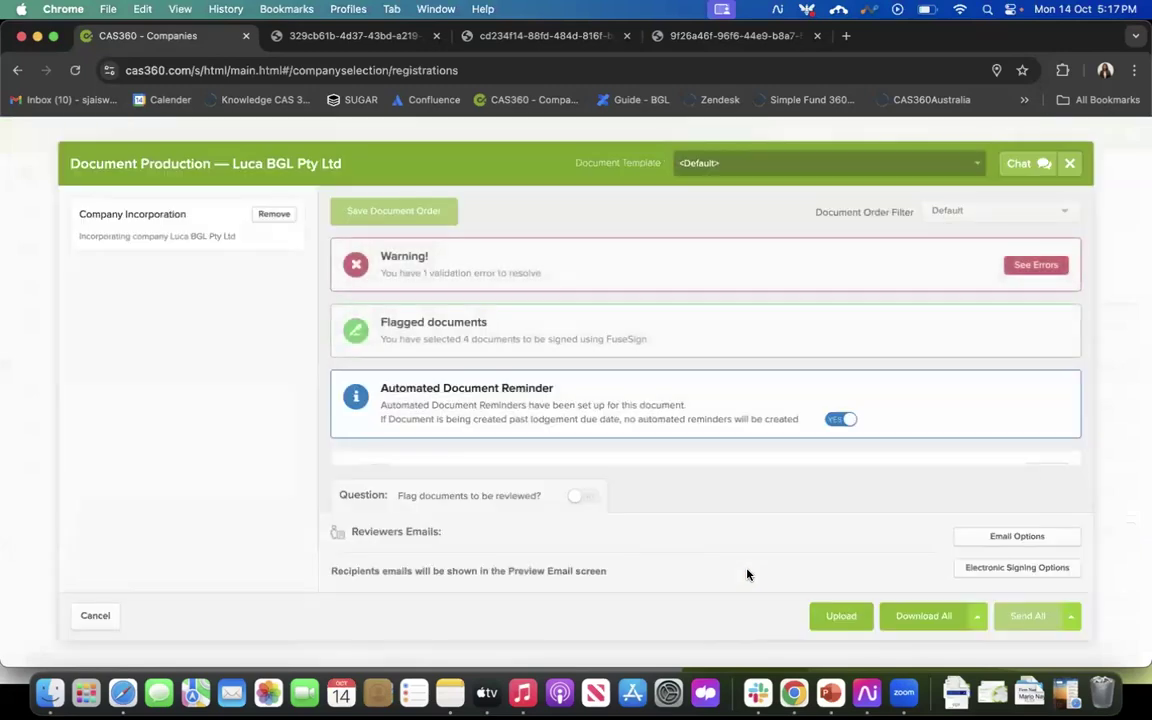
scroll(614, 380, "down", 3)
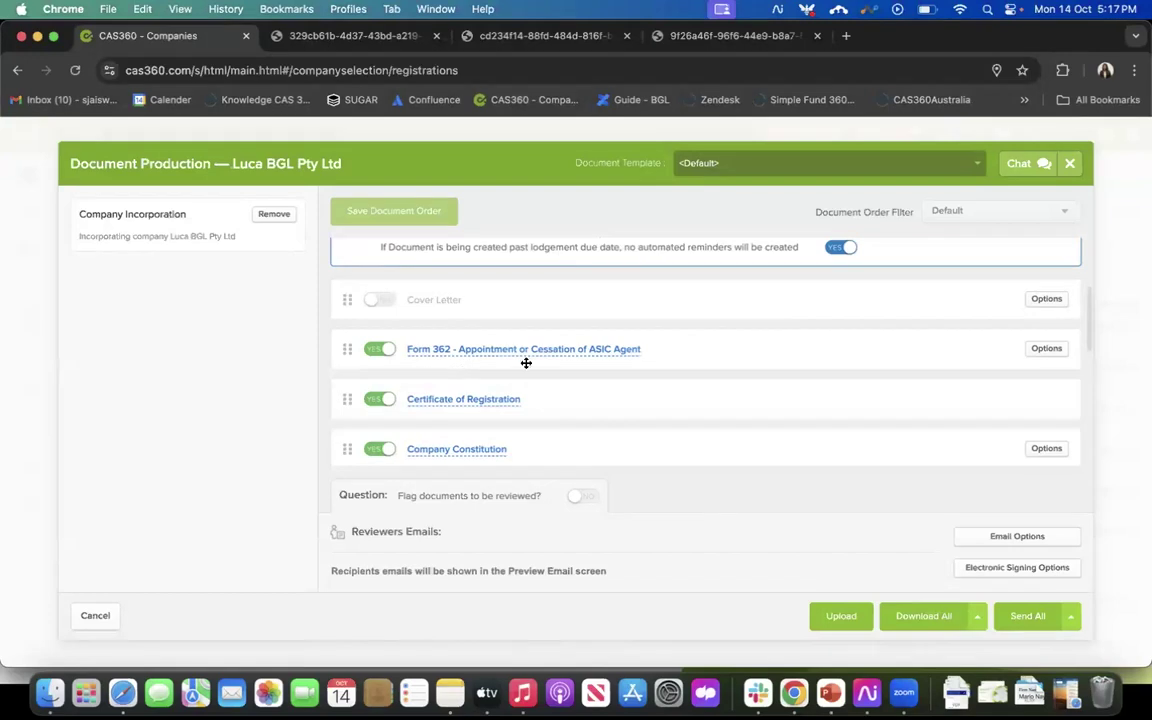
left_click(566, 350)
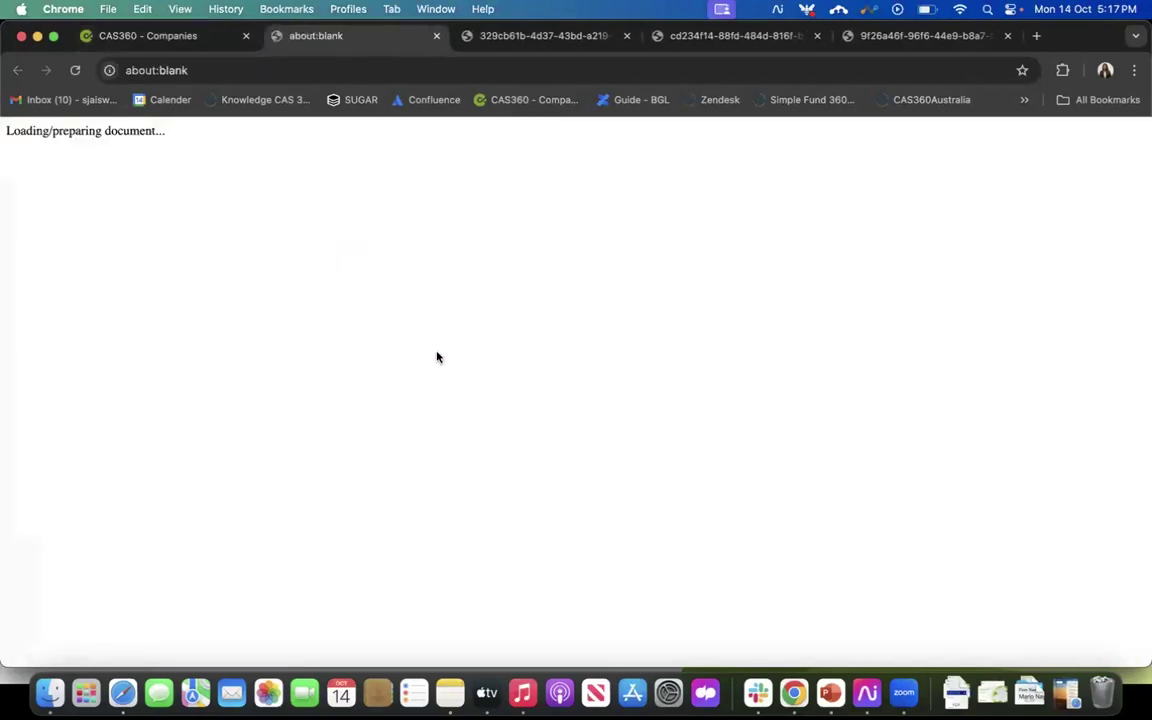
scroll(590, 455, "down", 10)
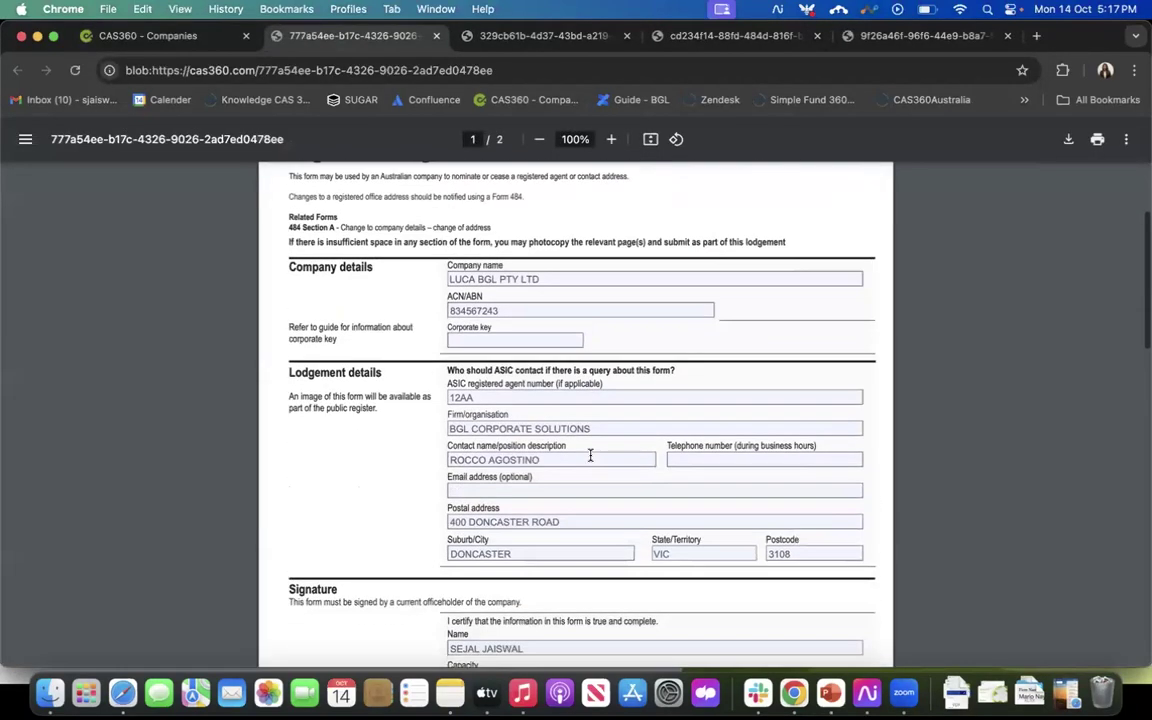
scroll(590, 455, "down", 15)
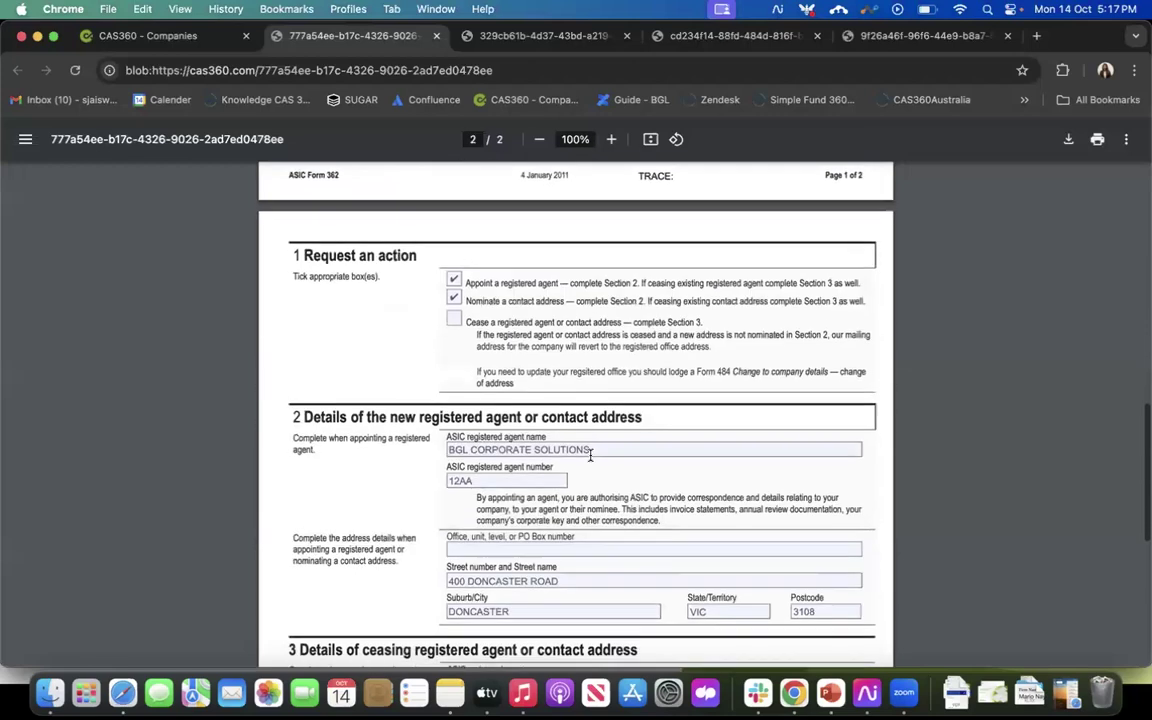
scroll(590, 455, "down", 2)
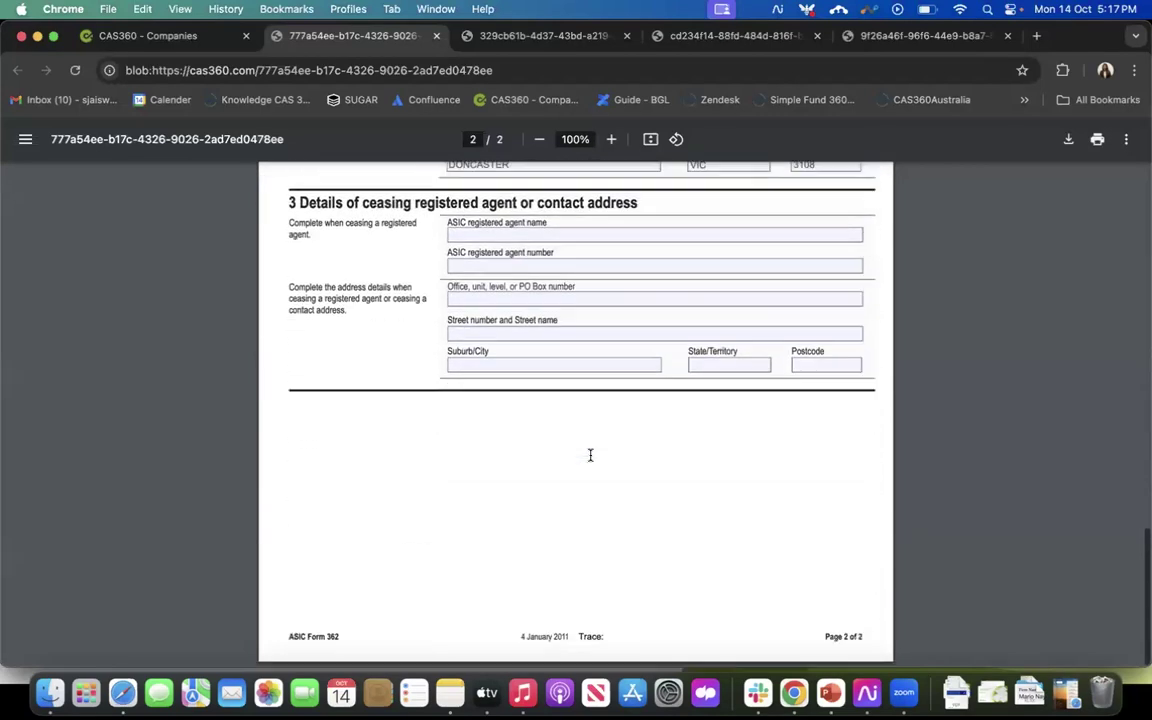
- Go back to Luca BGL's Document Production list and look through its enabled post-incorp documents
left_click(172, 40)
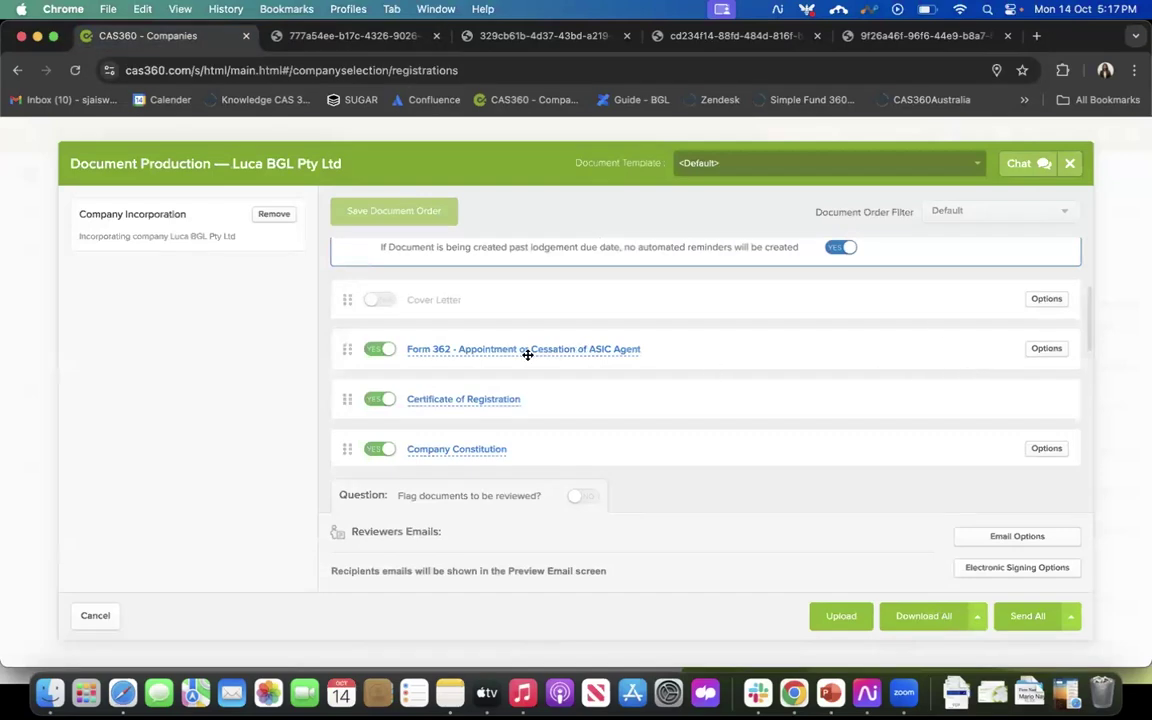
scroll(632, 382, "down", 3)
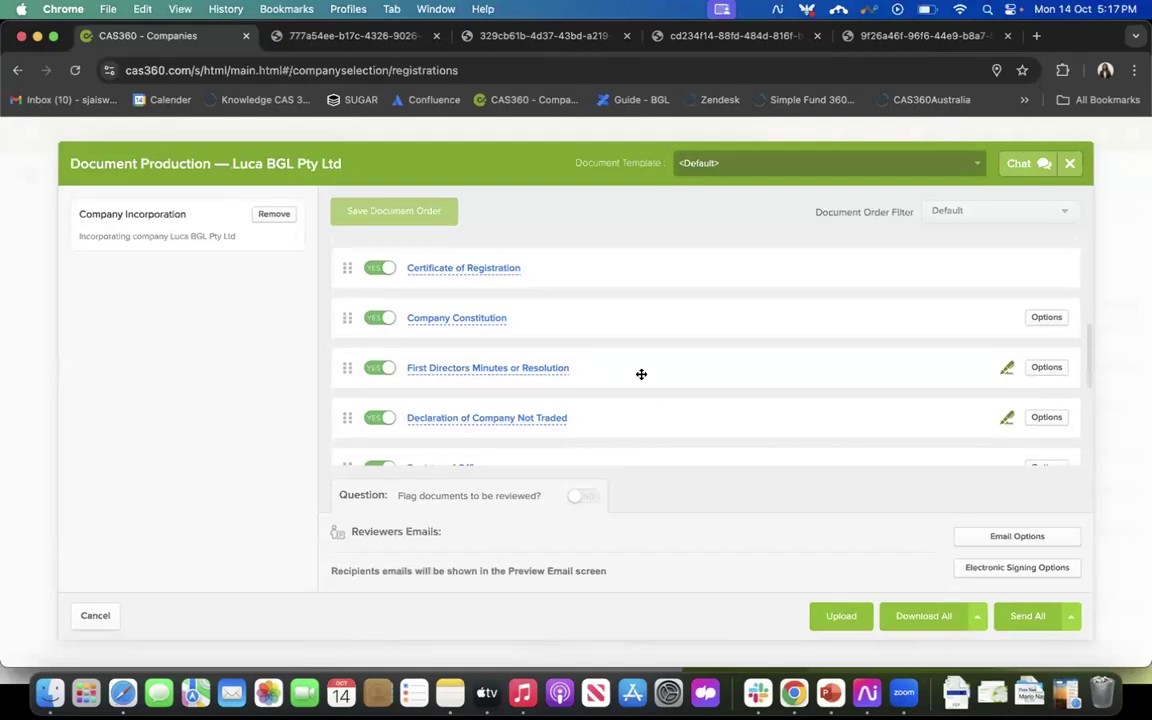
scroll(641, 374, "down", 1)
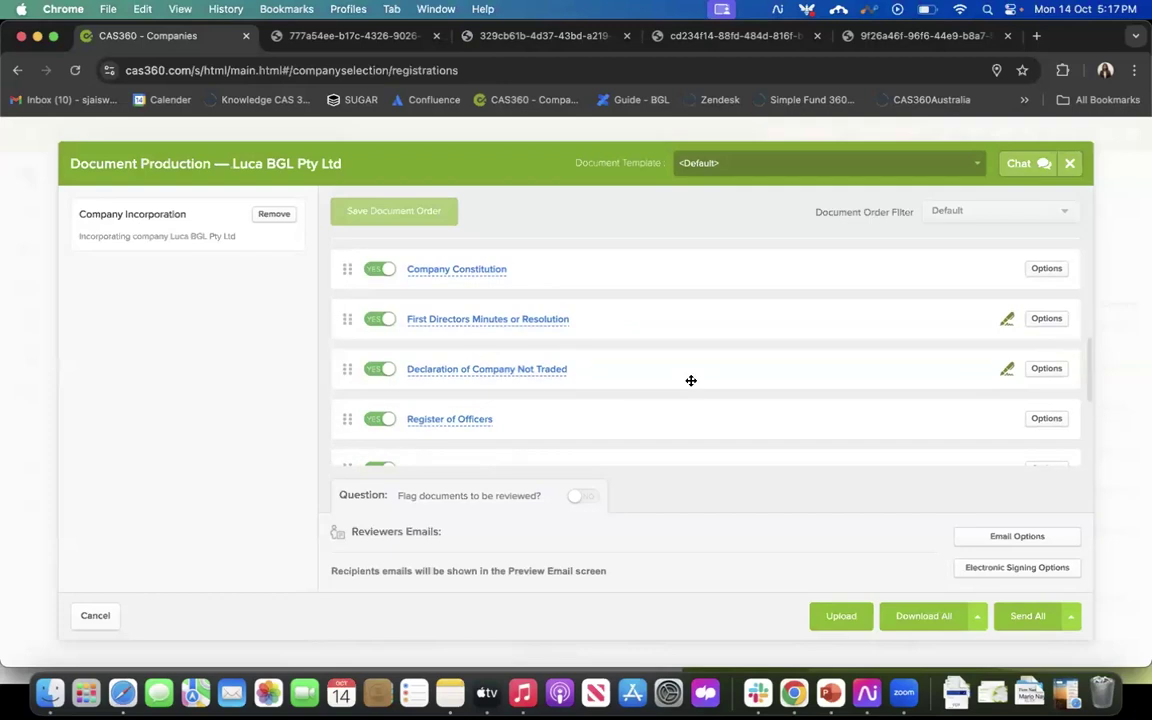
scroll(691, 380, "down", 2)
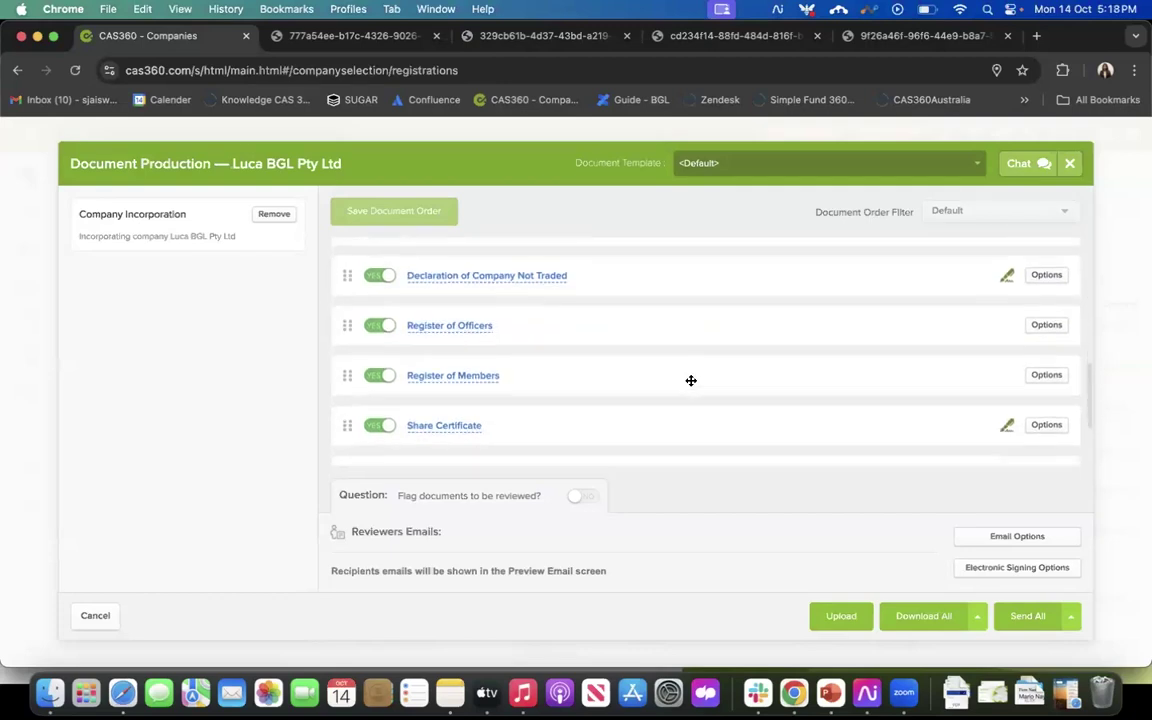
scroll(690, 381, "down", 1)
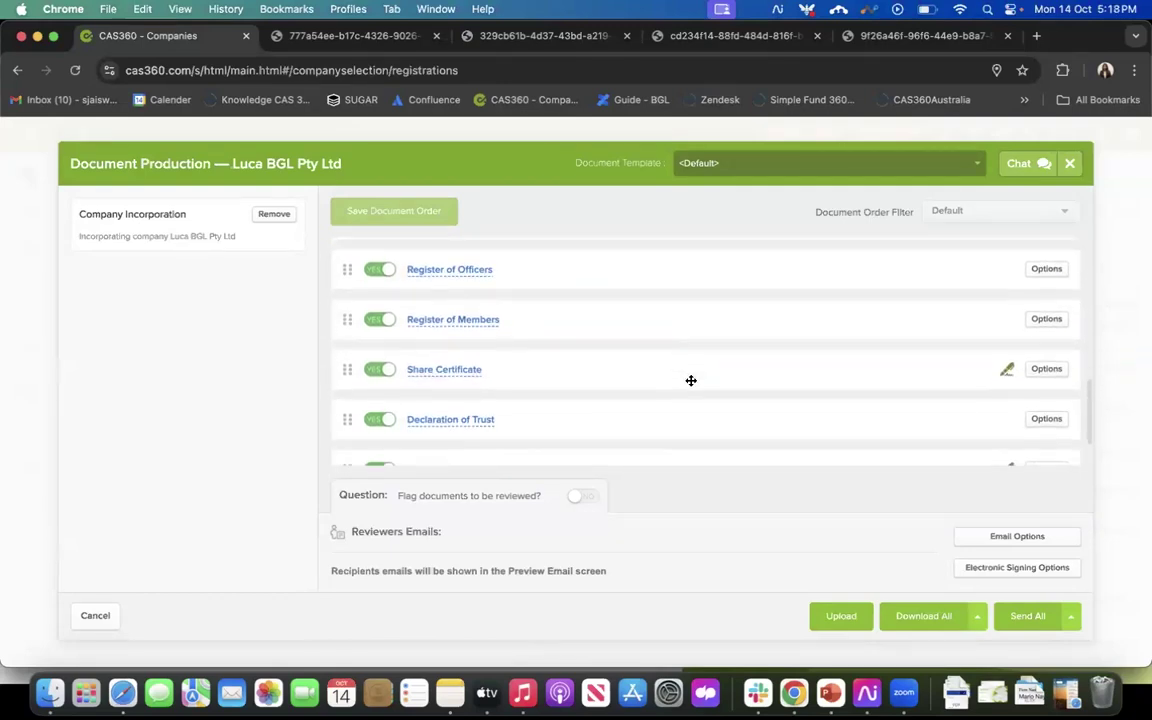
scroll(691, 380, "down", 1)
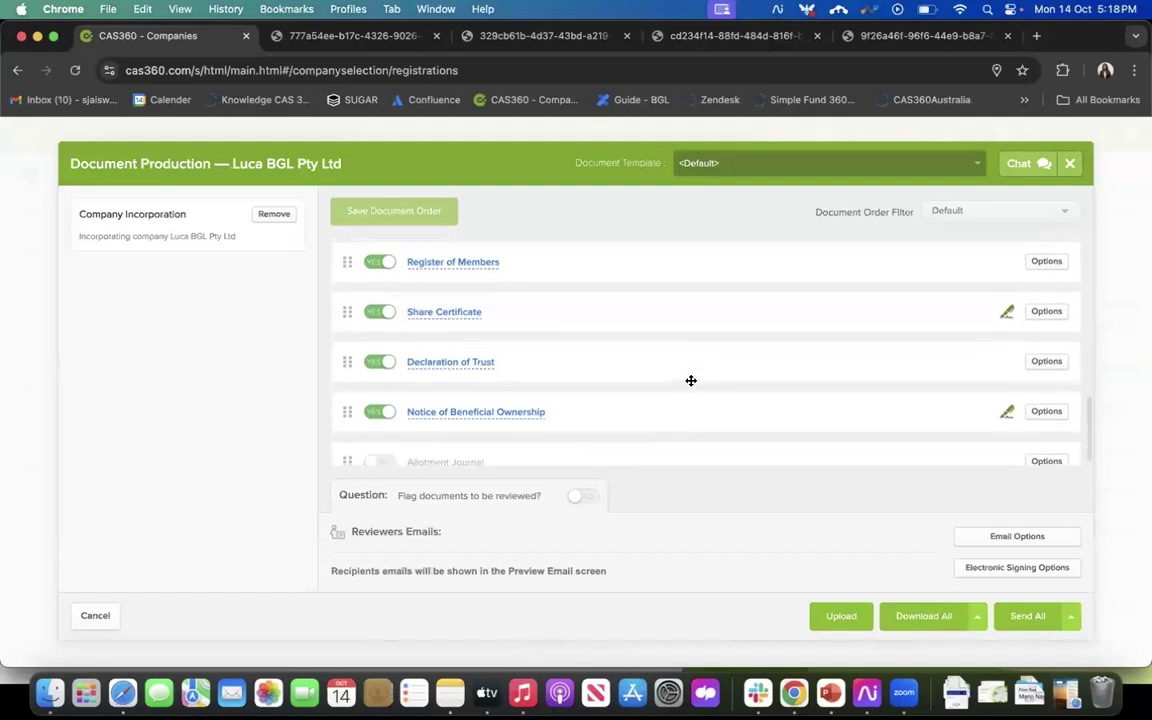
scroll(691, 380, "up", 4)
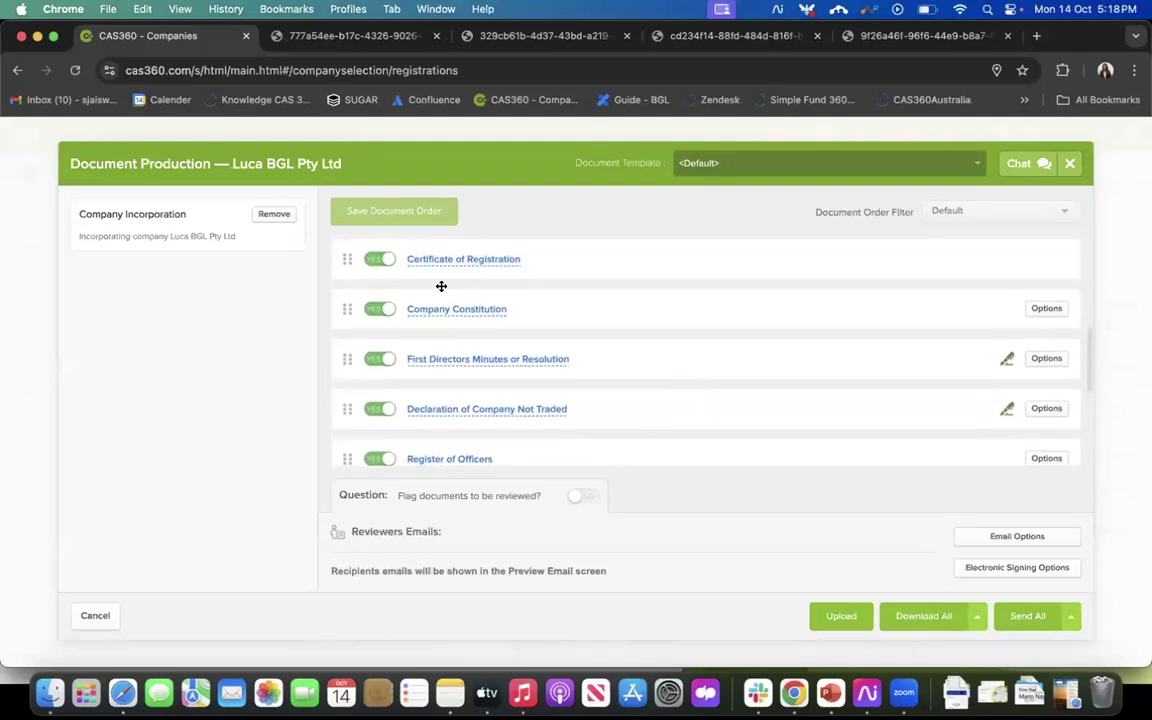
- Check Luca BGL's Company Constitution shows 100 shares dated 23/08/2018, then return to the list
left_click(452, 307)
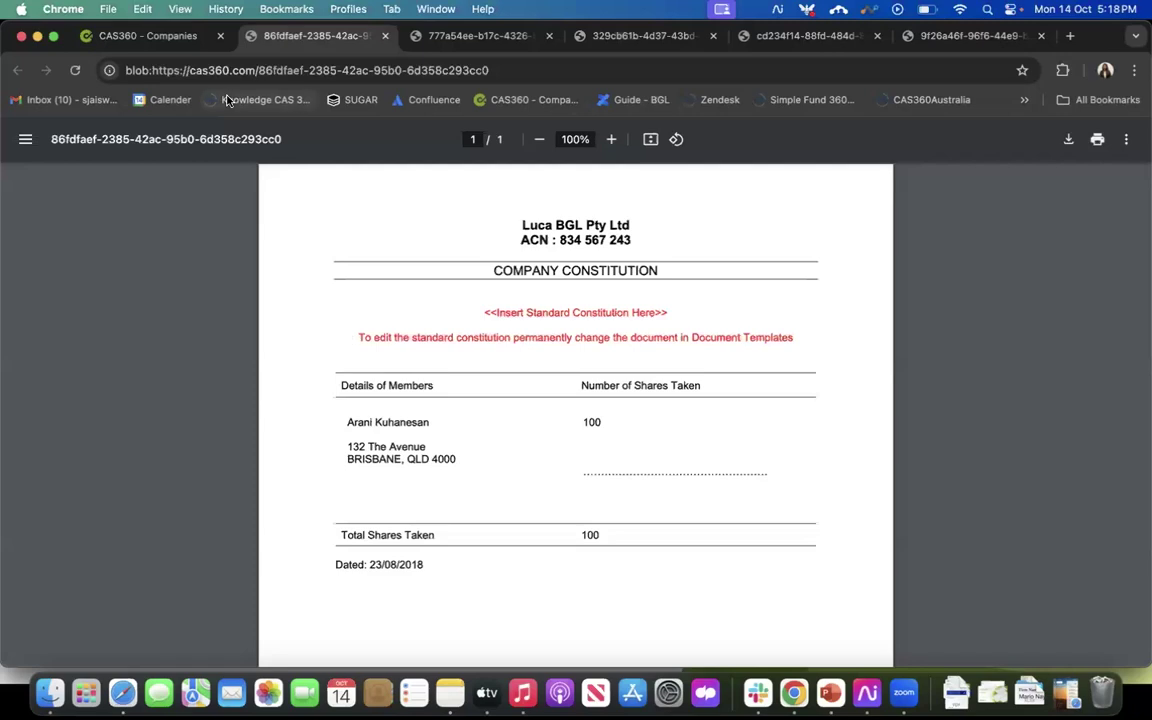
scroll(653, 489, "down", 5)
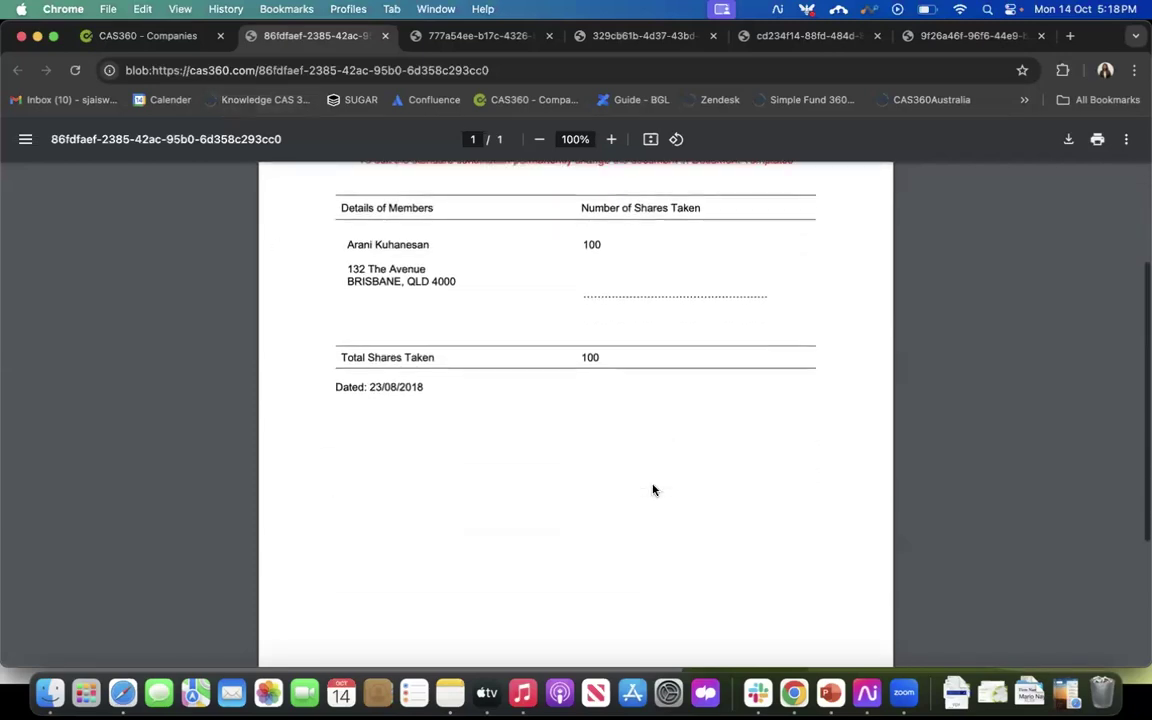
left_click(173, 40)
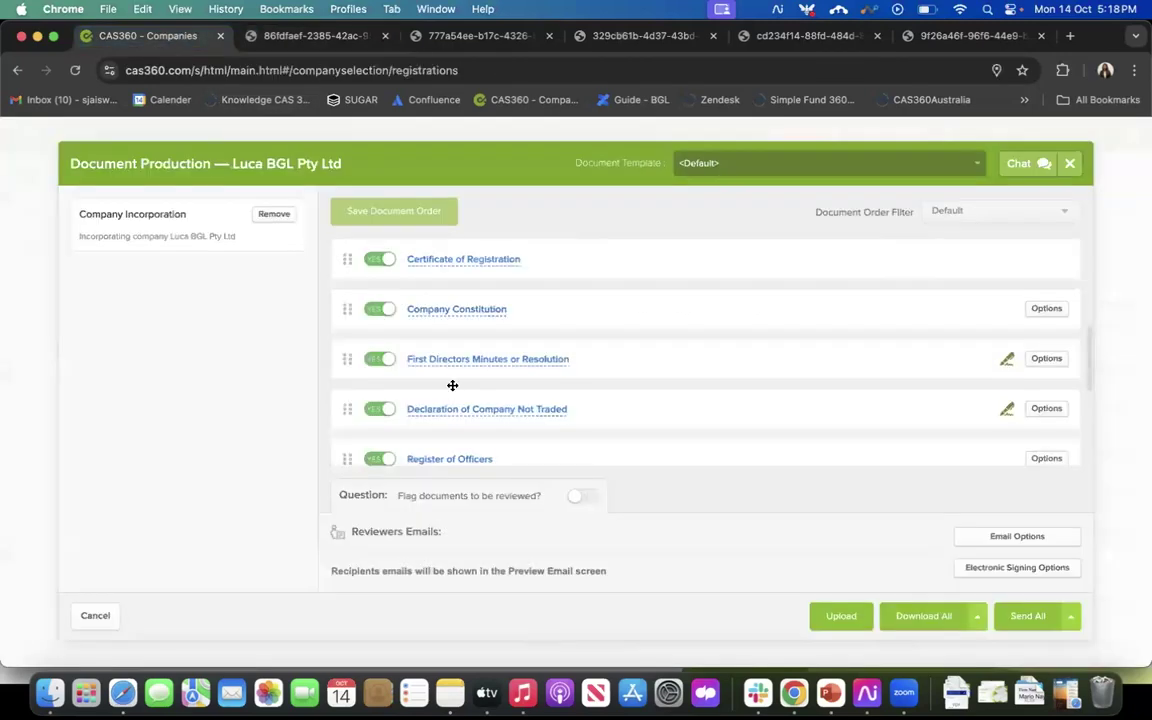
scroll(627, 388, "down", 3)
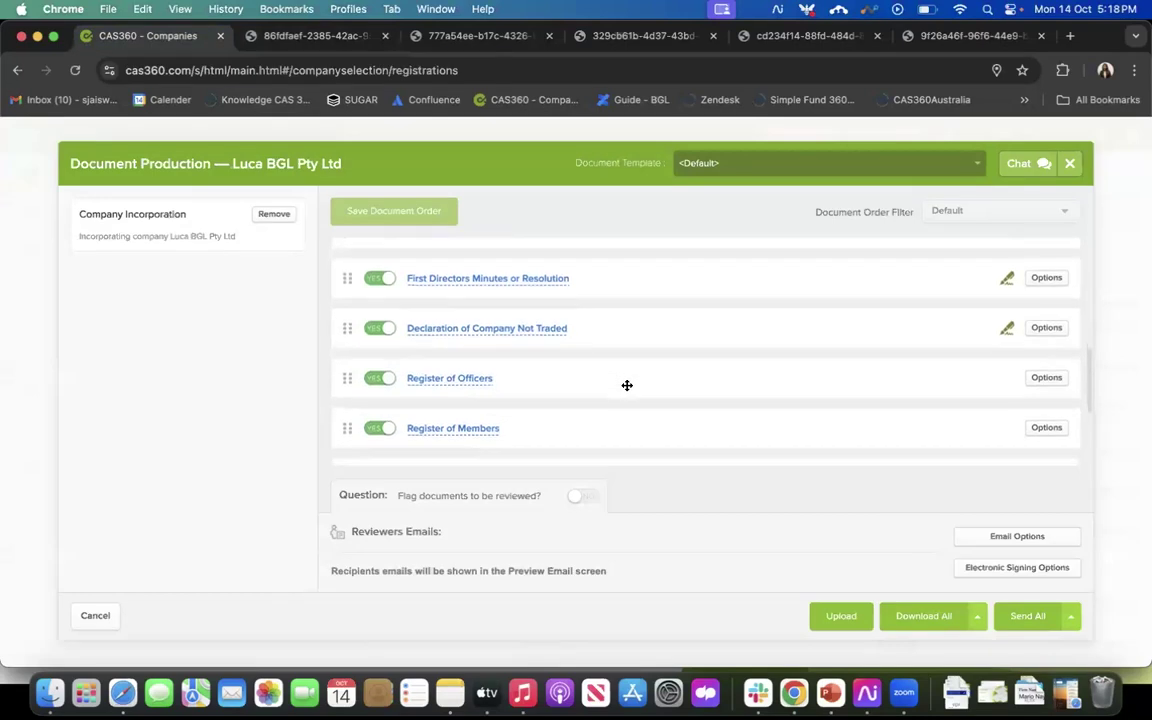
scroll(627, 385, "up", 3)
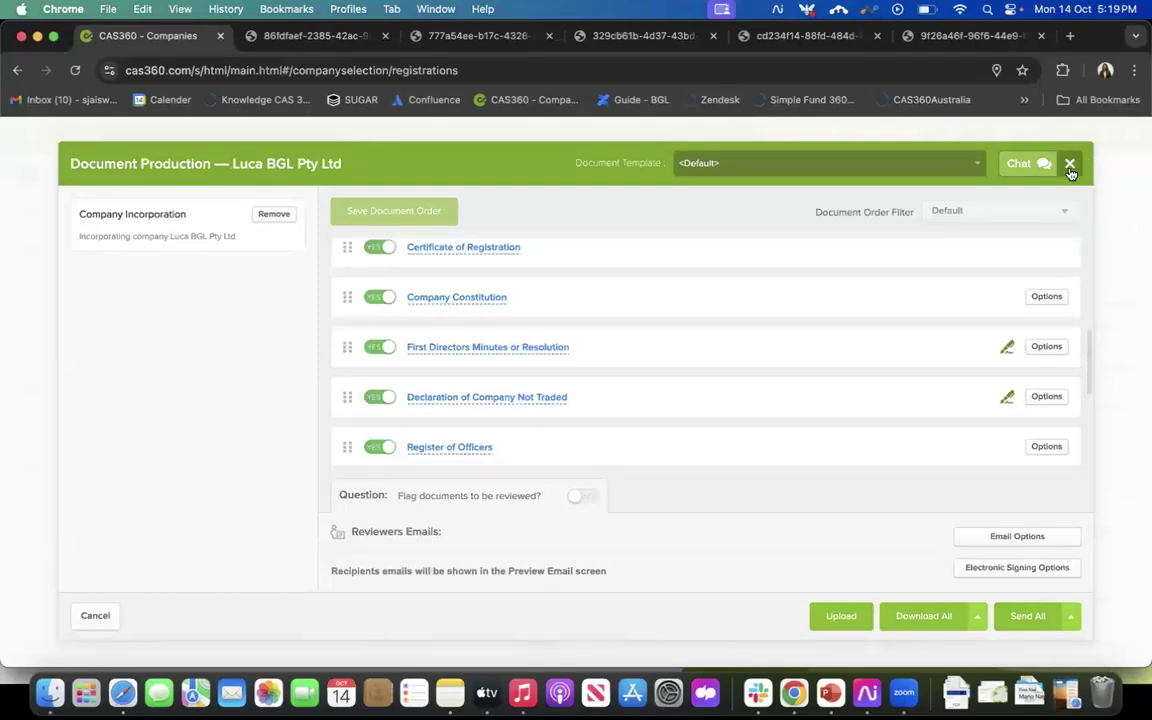
- Close Luca BGL's Document Production dialog to see it listed as Registered
left_click(1070, 165)
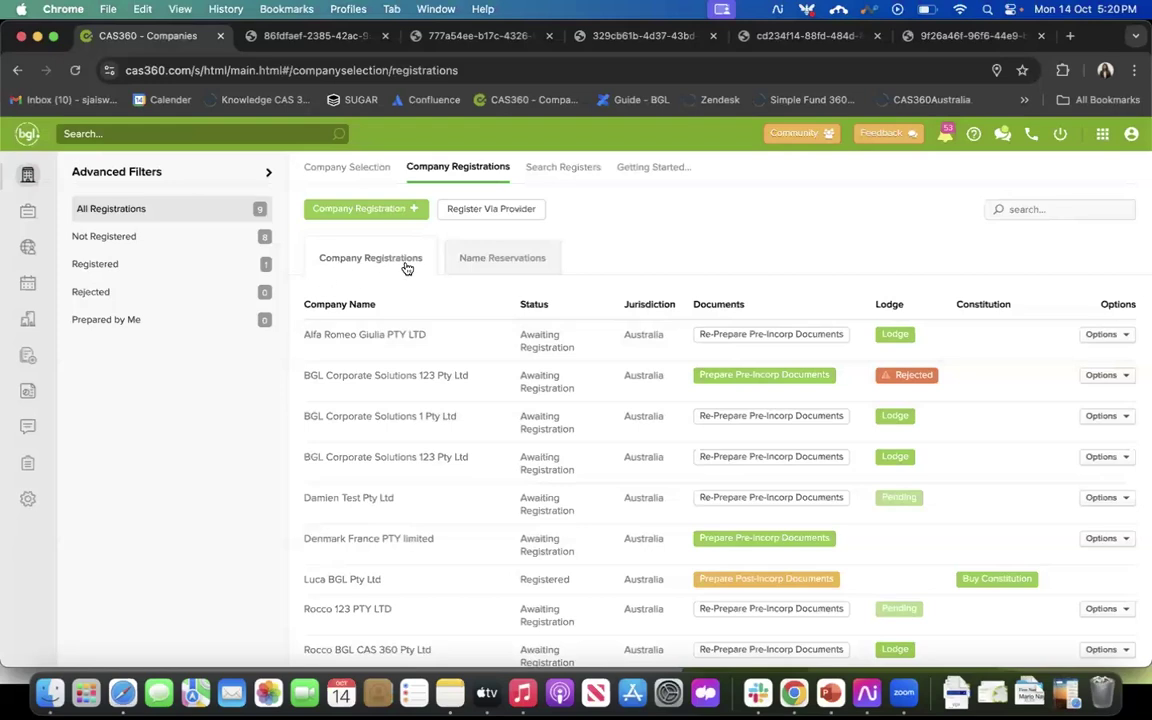
left_click(489, 268)
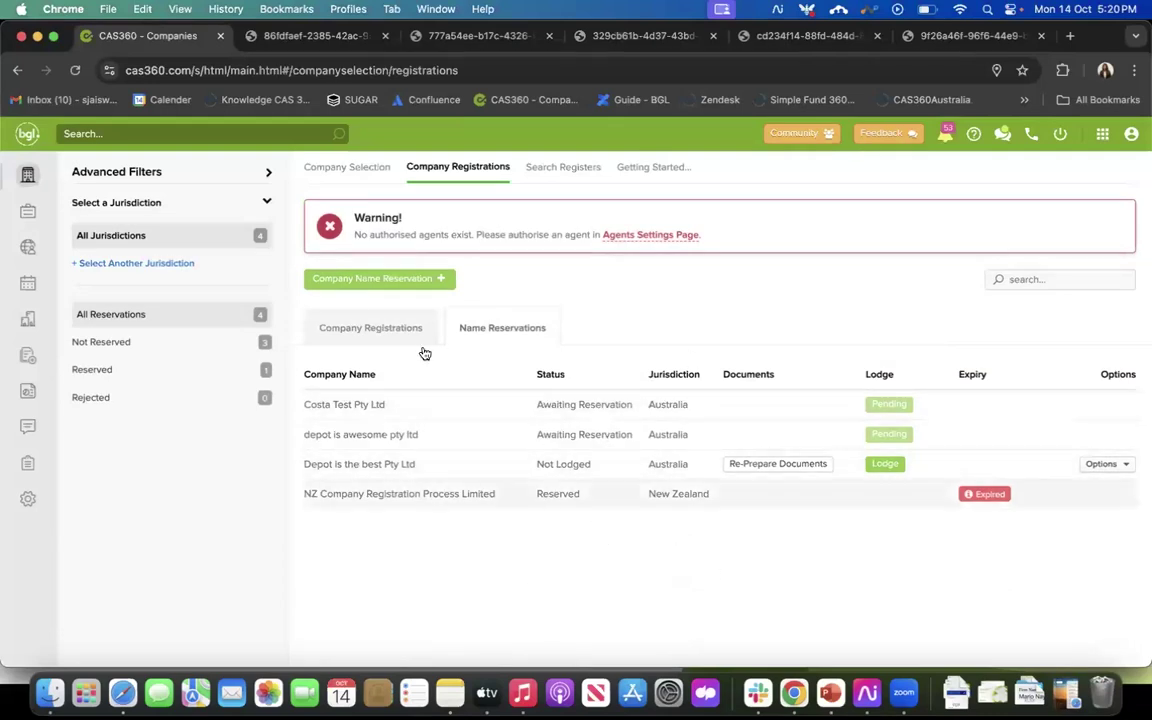
left_click(407, 286)
scroll(609, 571, "down", 2)
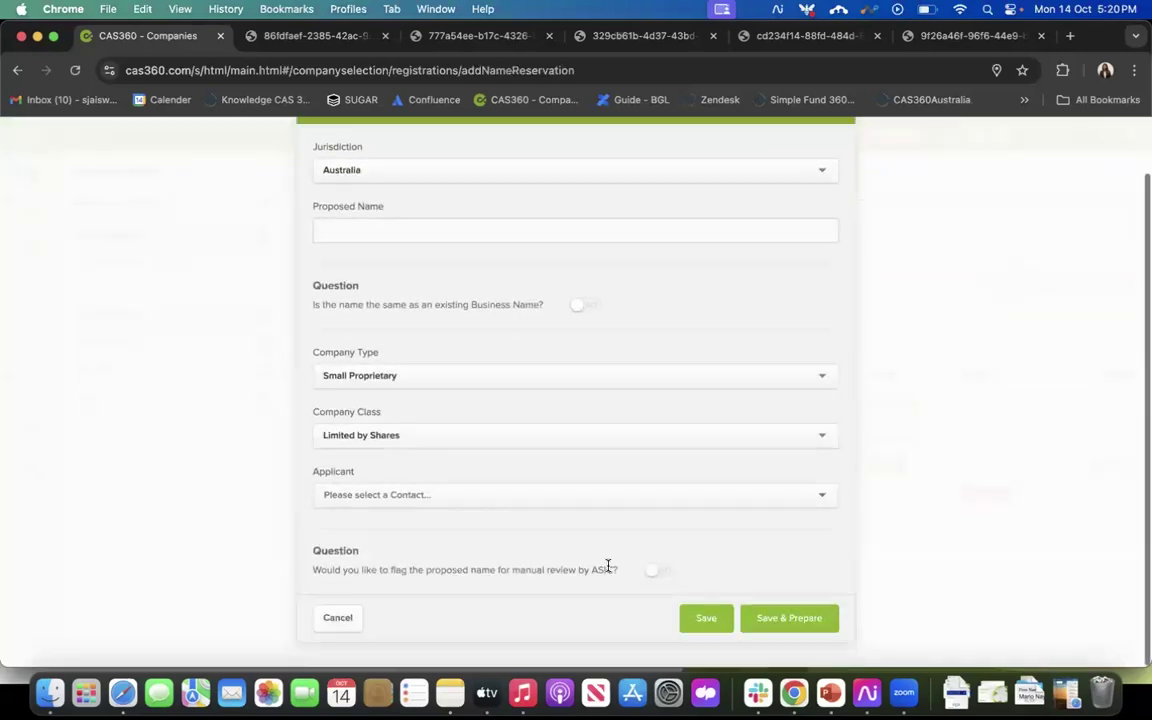
scroll(607, 563, "up", 2)
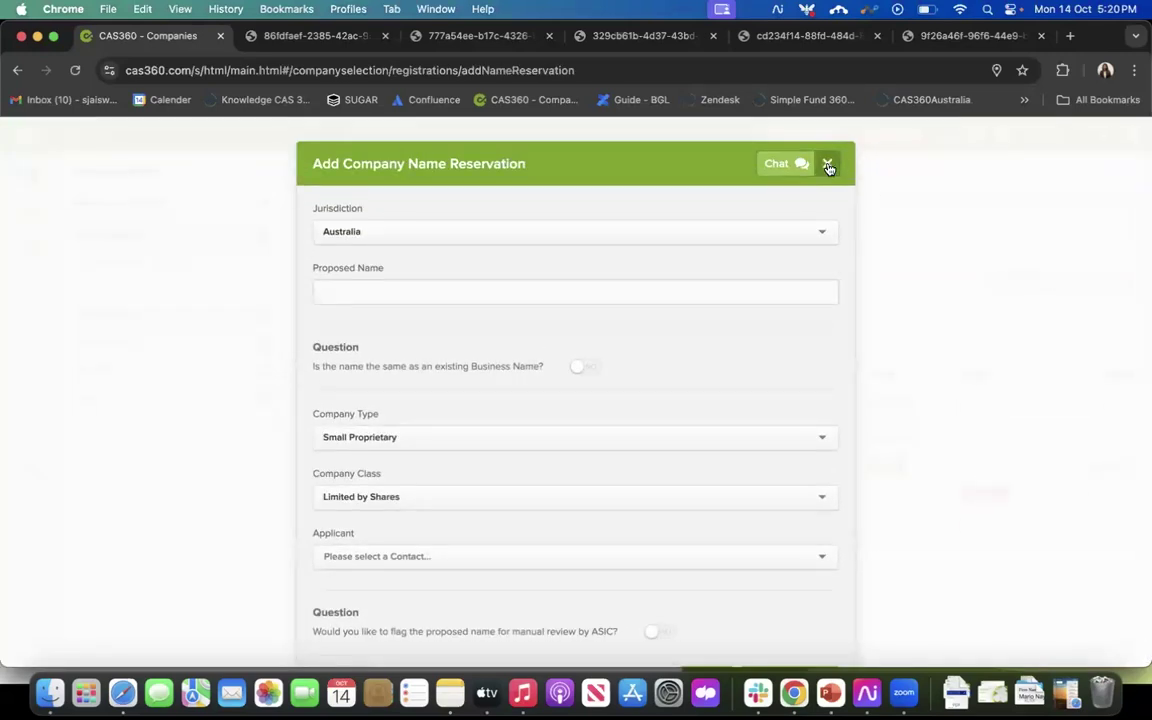
left_click(828, 166)
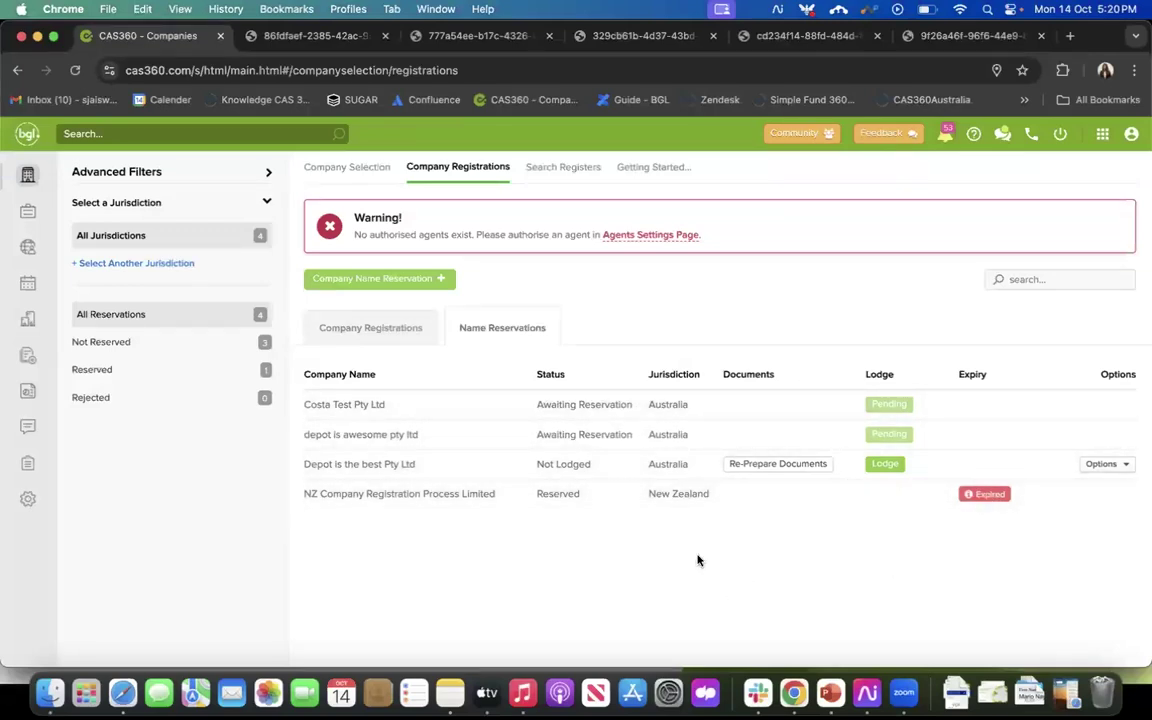
left_click(374, 337)
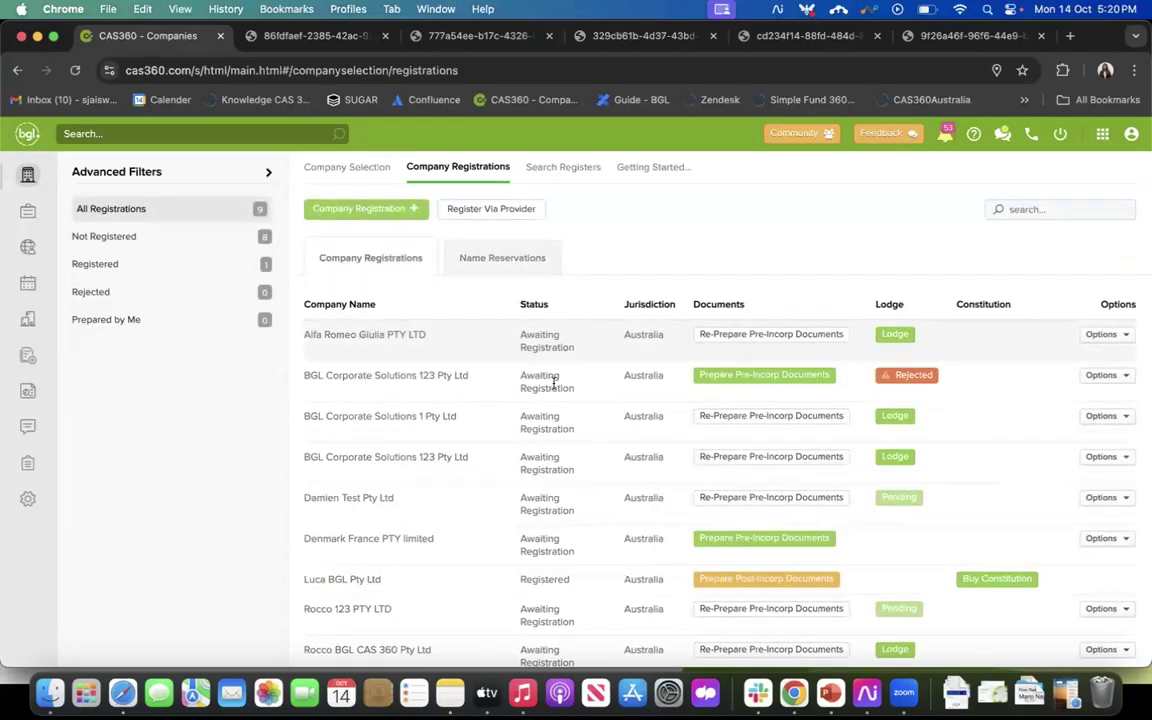